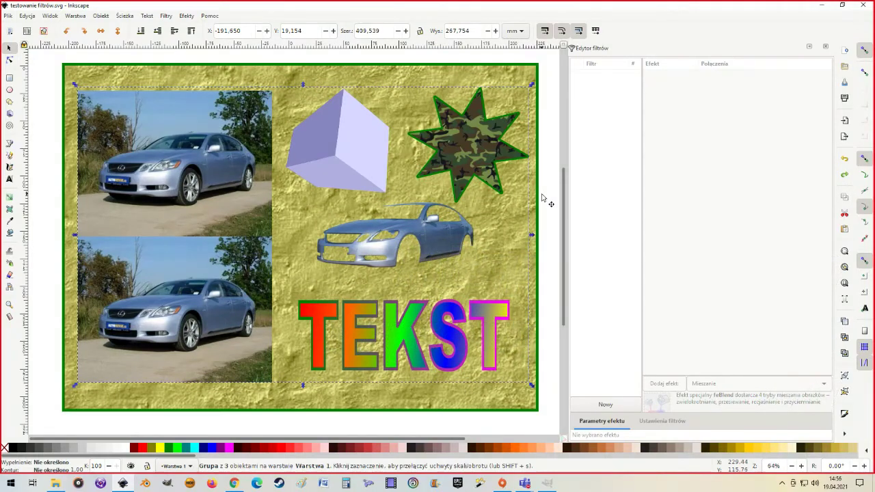
Bring up the Malowanie i rysowanie obrazu filter presets from the Filtry menu.
left_click(166, 16)
mouse_move(207, 81)
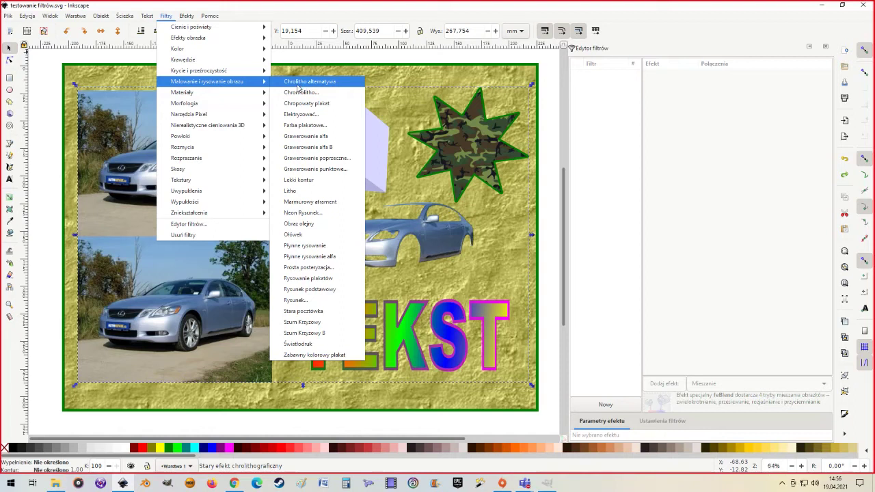
Apply Chromolitho alternatywa to the group and try the convolution divisor and bias values, leaving bias at 0.0.
left_click(309, 83)
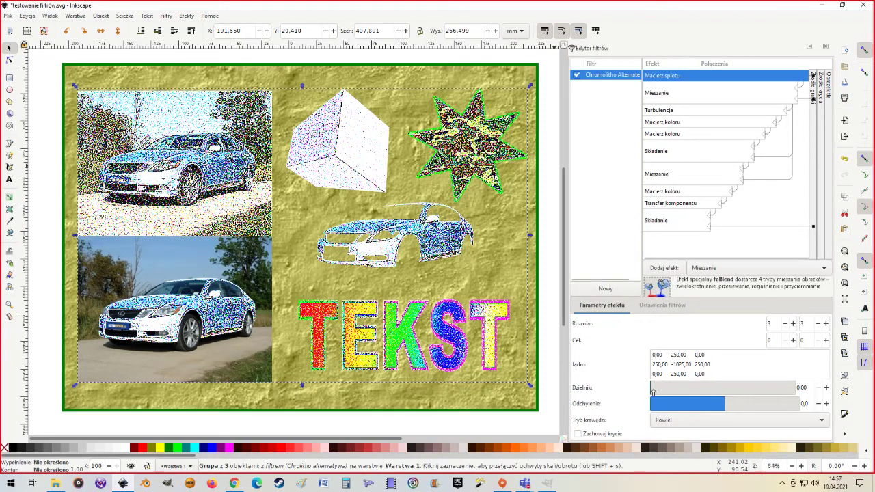
left_click_drag(660, 391, 690, 391)
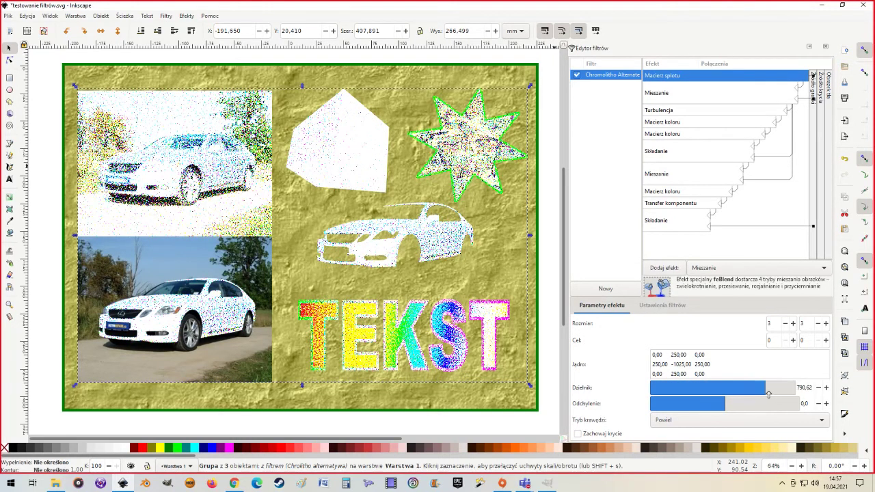
left_click_drag(736, 394, 643, 398)
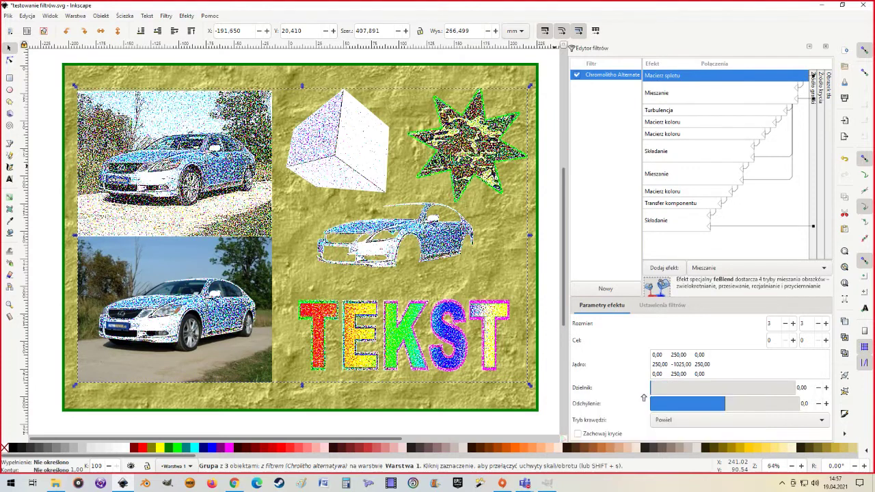
left_click_drag(721, 404, 736, 404)
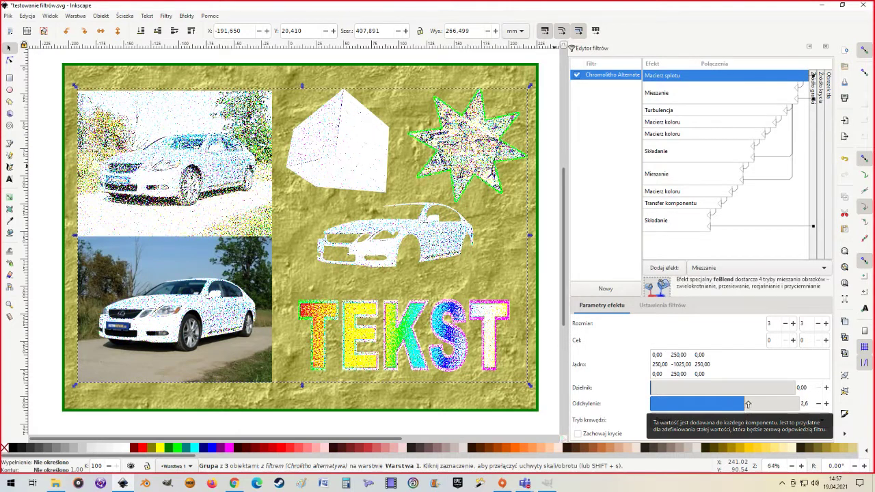
mouse_move(737, 404)
left_mouse_down()
mouse_move(801, 404)
mouse_move(710, 406)
mouse_move(735, 407)
mouse_move(717, 408)
mouse_move(728, 408)
left_mouse_up()
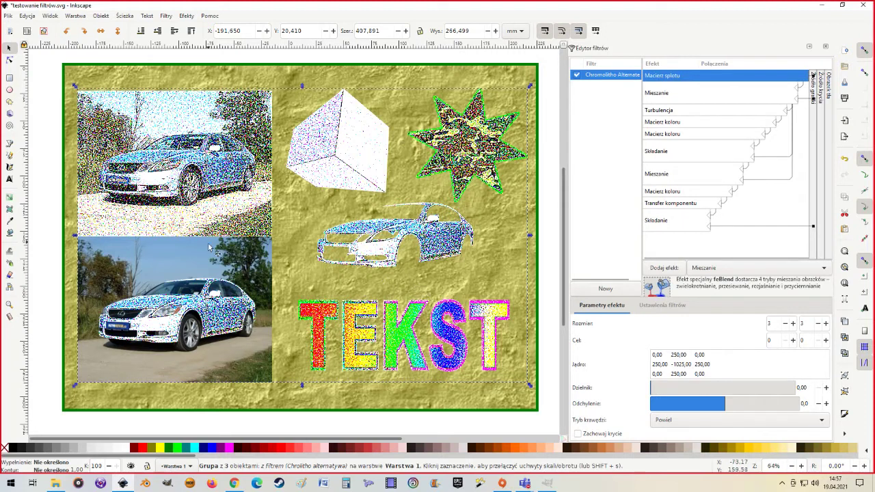
Select the Turbulencja step and increase its noise octaves.
left_click(660, 95)
left_click(660, 111)
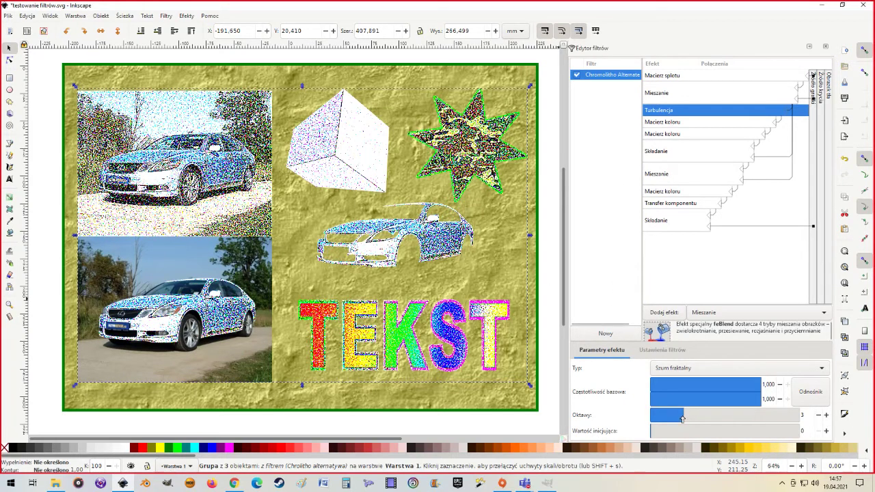
mouse_move(681, 417)
left_mouse_down()
mouse_move(748, 426)
mouse_move(645, 431)
left_mouse_up()
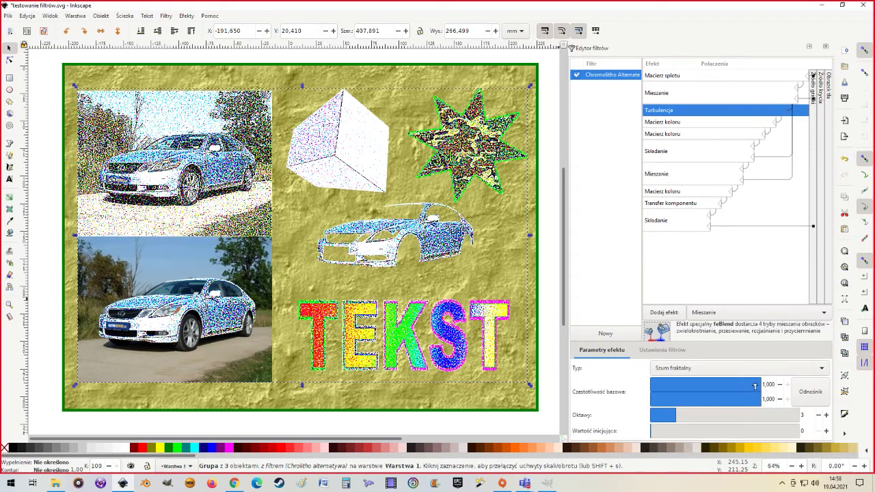
Set the turbulence base frequencies to about 0.168 horizontal and 0.160 vertical.
left_click_drag(716, 386, 625, 387)
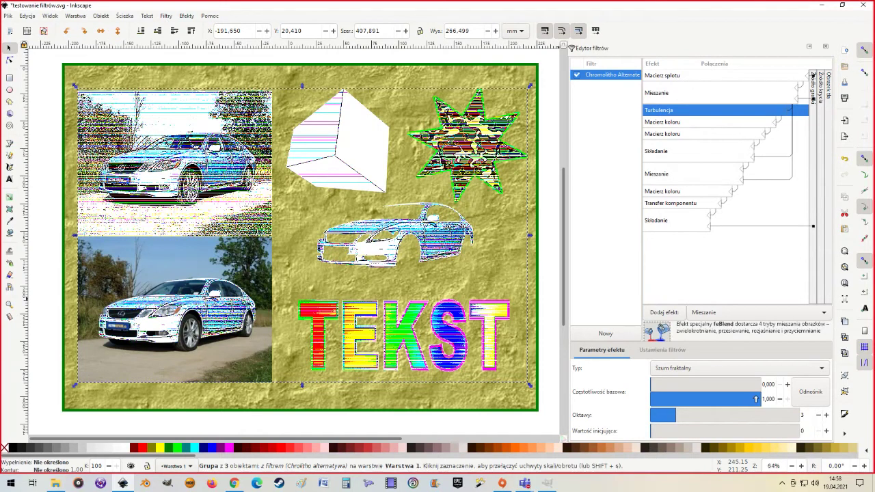
left_click(654, 387)
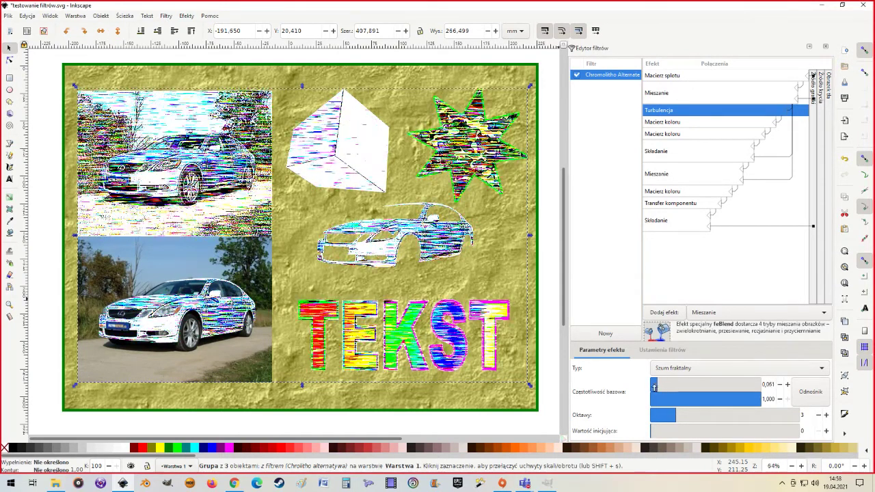
left_click_drag(653, 388, 642, 386)
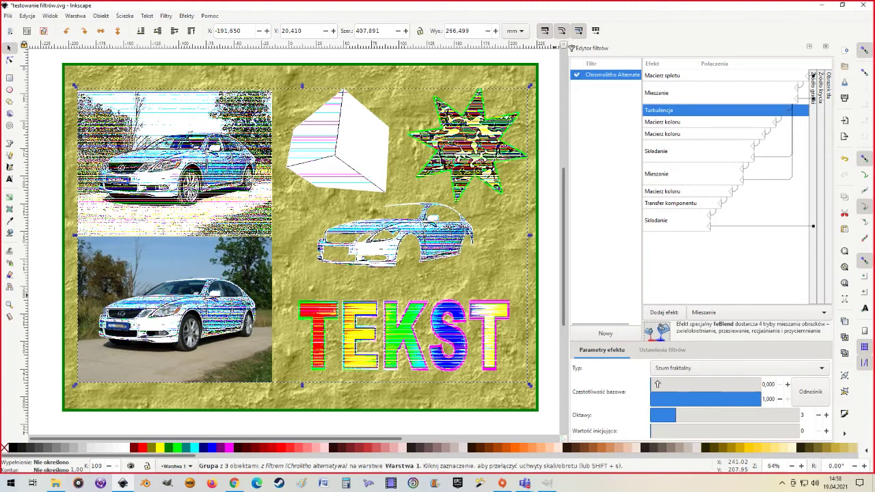
left_click_drag(657, 384, 671, 386)
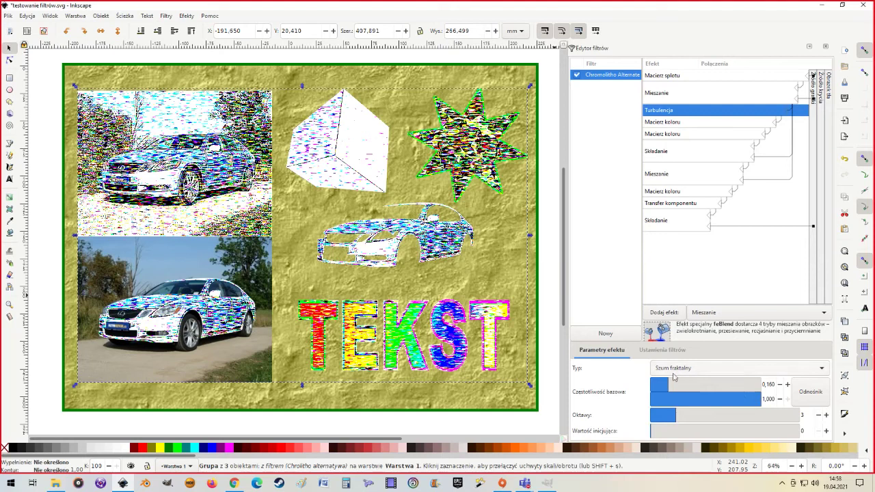
left_click(671, 387)
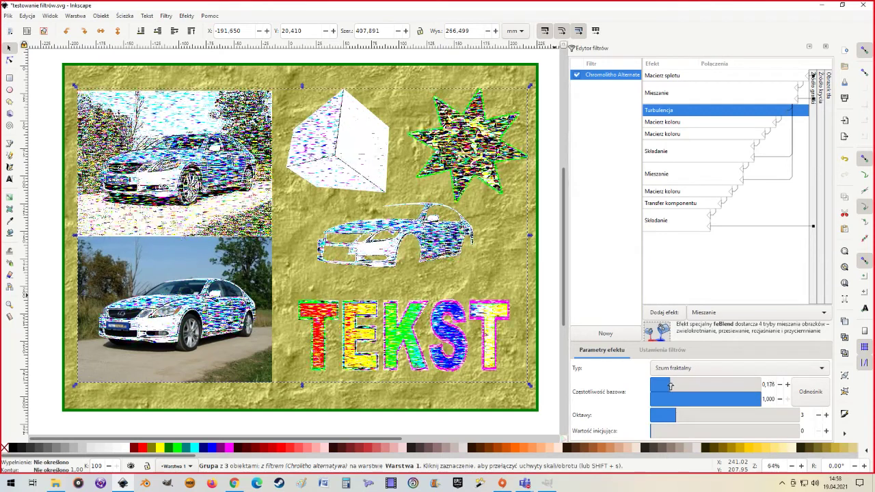
left_click_drag(670, 386, 667, 386)
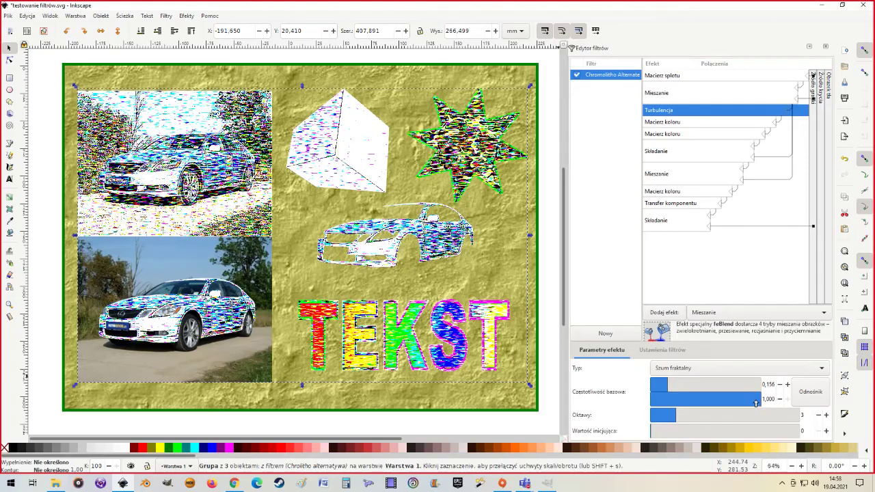
mouse_move(756, 403)
left_mouse_down()
mouse_move(671, 398)
mouse_move(669, 386)
mouse_move(673, 399)
left_mouse_up()
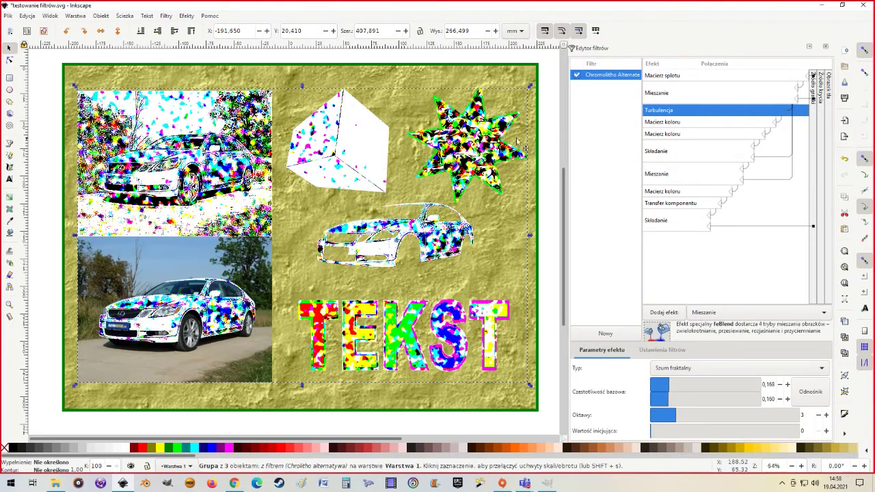
Try the Turbulencja noise type with a 0.090 horizontal base frequency and slightly higher vertical frequency.
left_click(821, 369)
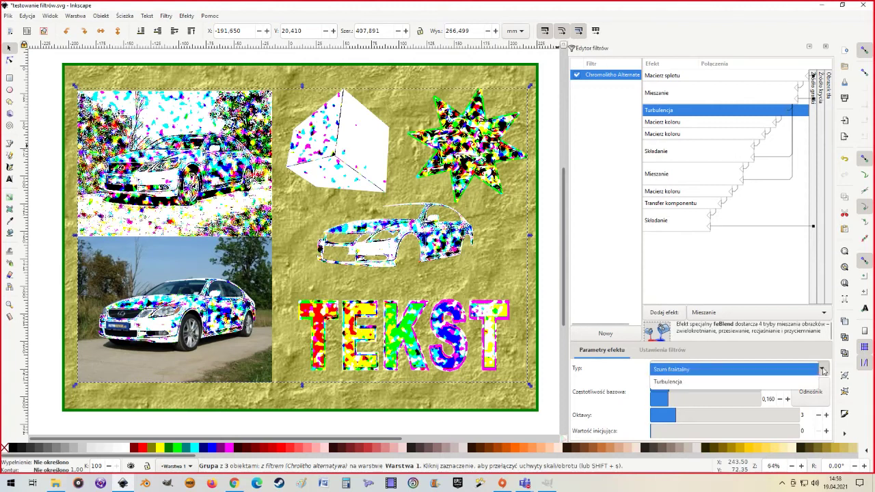
left_click(714, 381)
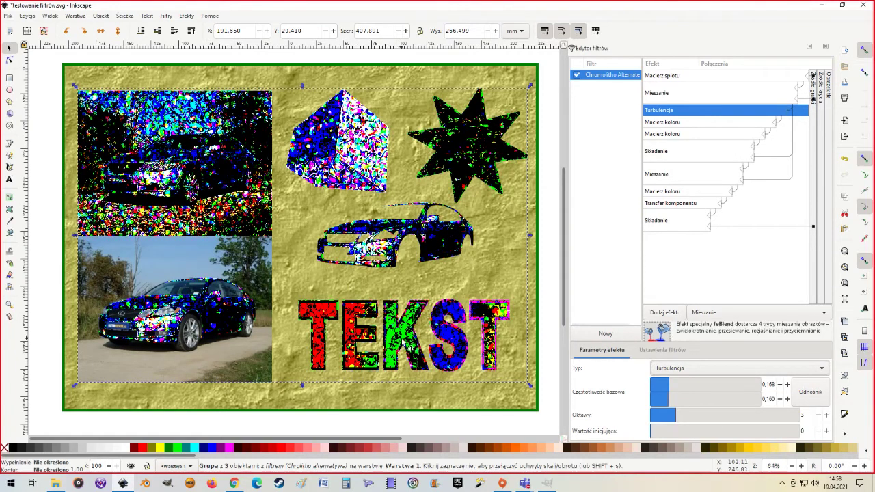
mouse_move(670, 384)
left_mouse_down()
mouse_move(650, 384)
mouse_move(650, 399)
left_mouse_up()
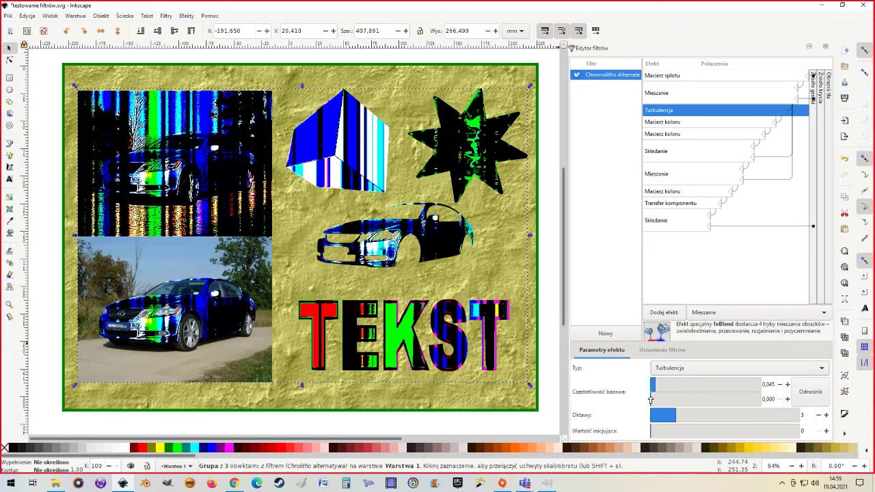
mouse_move(650, 399)
left_mouse_down()
mouse_move(661, 384)
mouse_move(661, 398)
left_mouse_up()
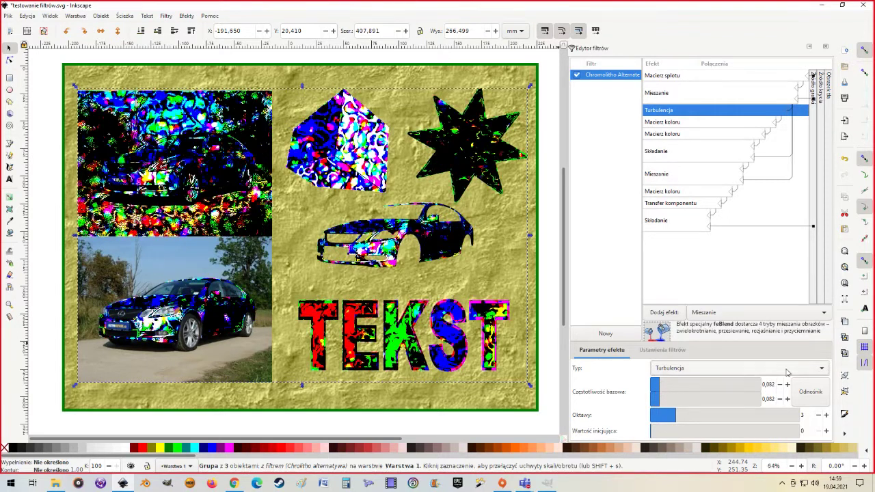
Return the noise type to Szum fraktalny with both base frequencies at 1.000.
left_click(816, 370)
left_click(698, 360)
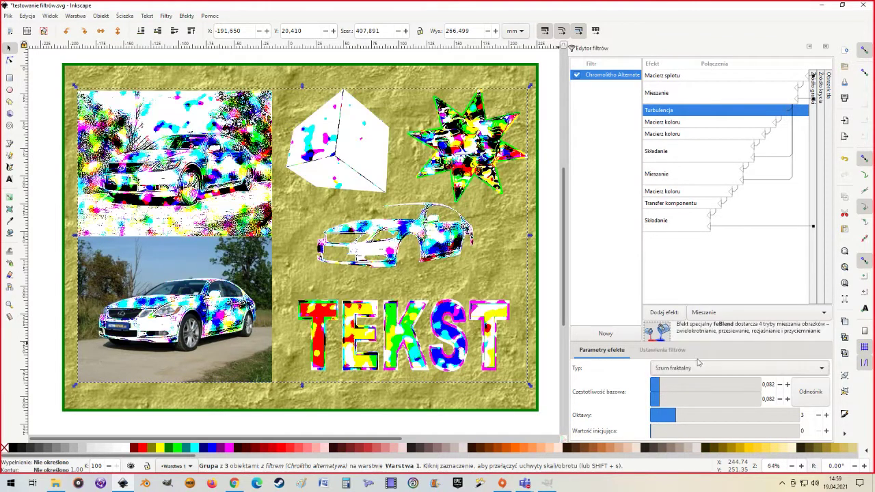
mouse_move(660, 401)
left_mouse_down()
mouse_move(649, 401)
mouse_move(662, 387)
mouse_move(655, 387)
mouse_move(689, 390)
mouse_move(687, 403)
mouse_move(770, 403)
left_mouse_up()
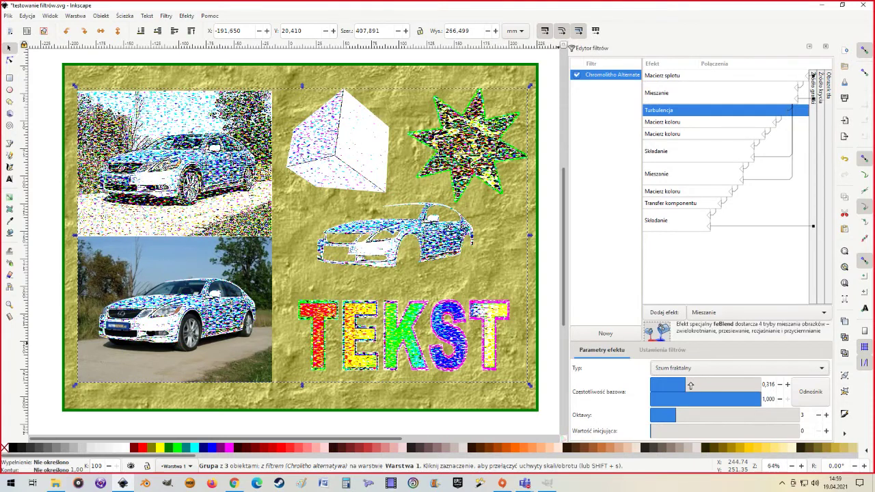
left_click_drag(689, 384, 770, 386)
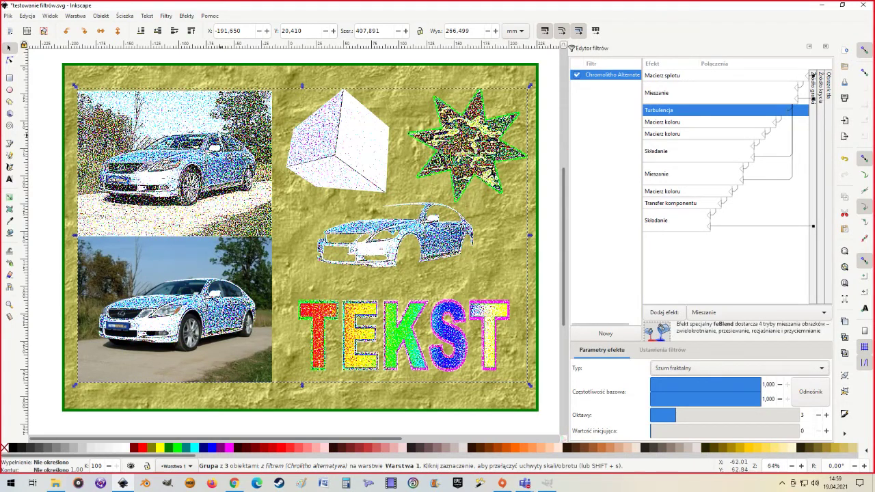
Set the Składanie arithmetic coefficients to K1 2.84, K2 1.01, K3 -0.28, K4 -0.09.
left_click(673, 123)
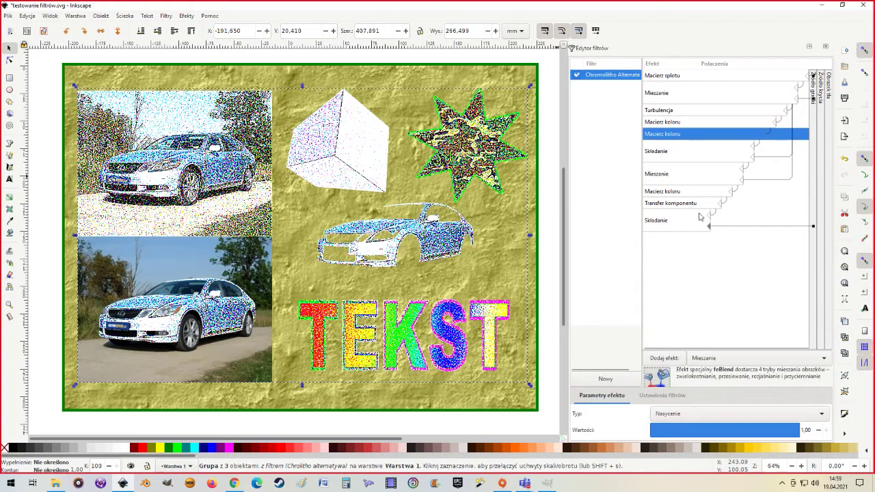
left_click(668, 156)
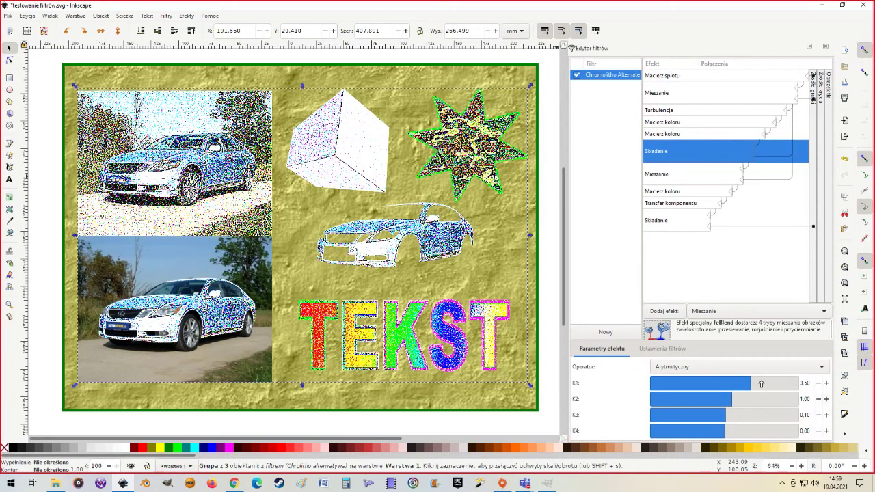
left_click_drag(751, 385, 723, 415)
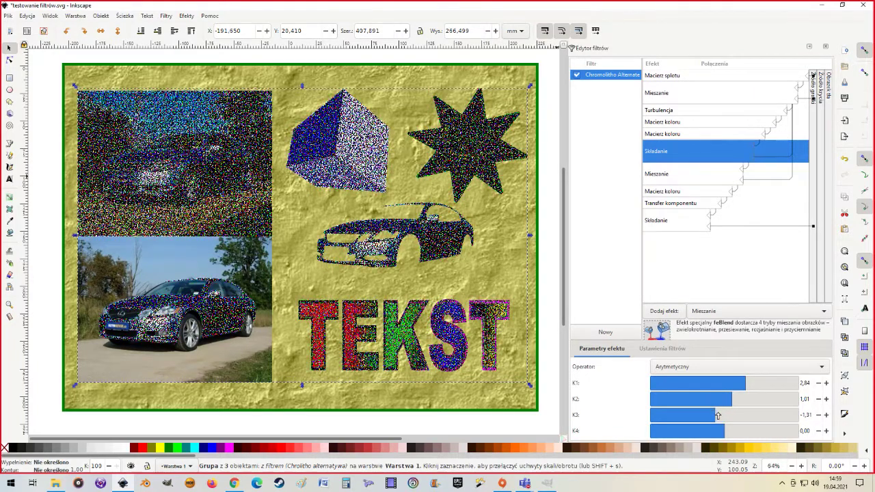
left_click_drag(723, 416, 728, 433)
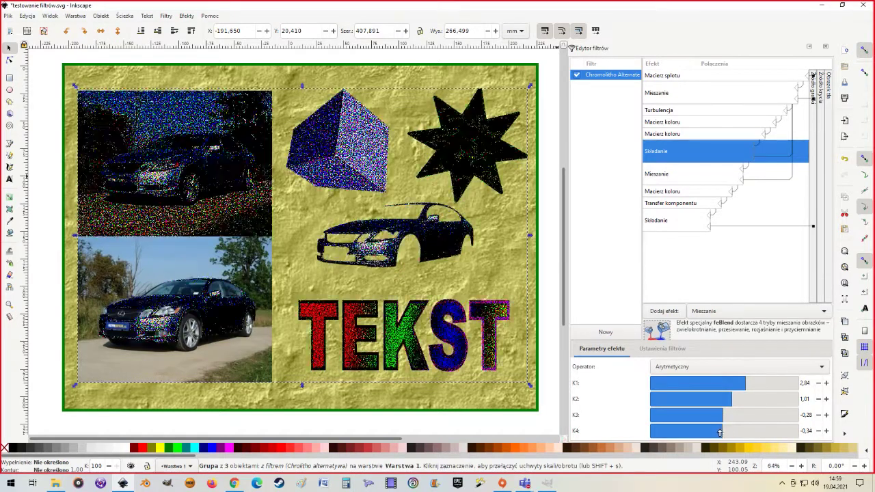
mouse_move(728, 433)
left_mouse_down()
mouse_move(686, 432)
mouse_move(725, 434)
left_mouse_up()
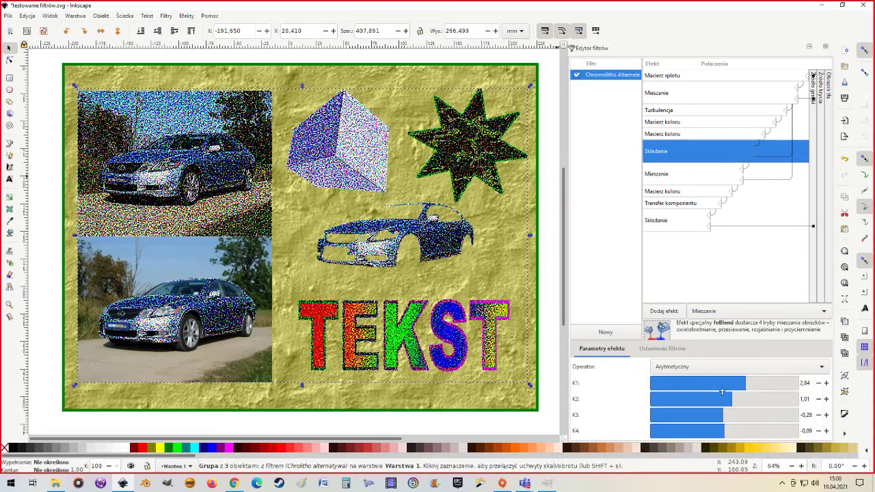
Preview the Nasycenie colour matrix at 0.00 saturation, then restore it to 1.00.
left_click(689, 171)
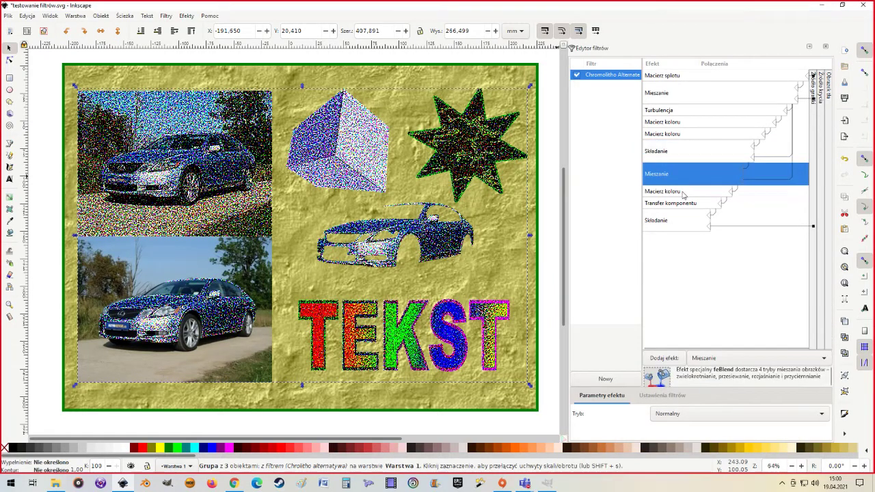
left_click(685, 191)
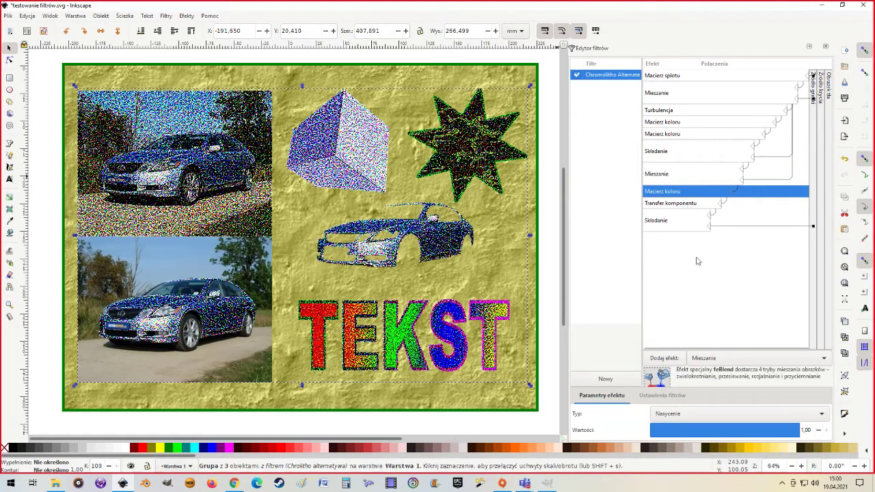
left_click(768, 431)
left_click_drag(750, 431, 622, 426)
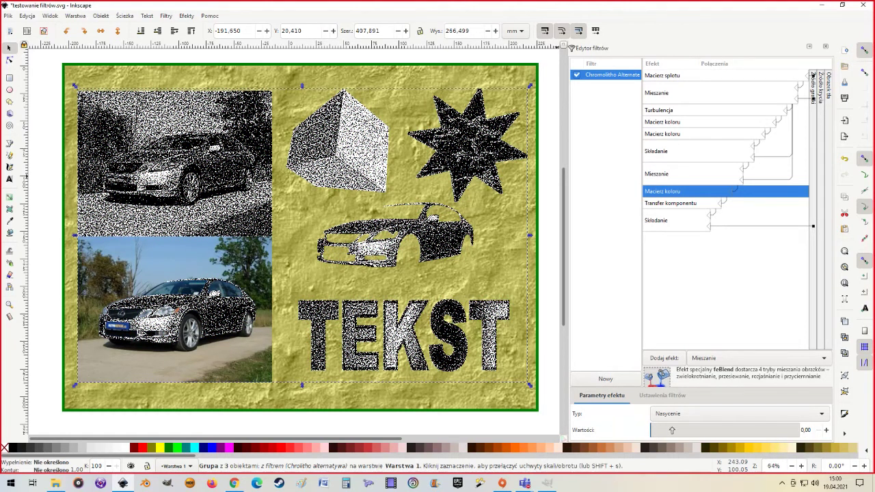
mouse_move(671, 430)
left_mouse_down()
mouse_move(630, 435)
mouse_move(808, 432)
left_mouse_up()
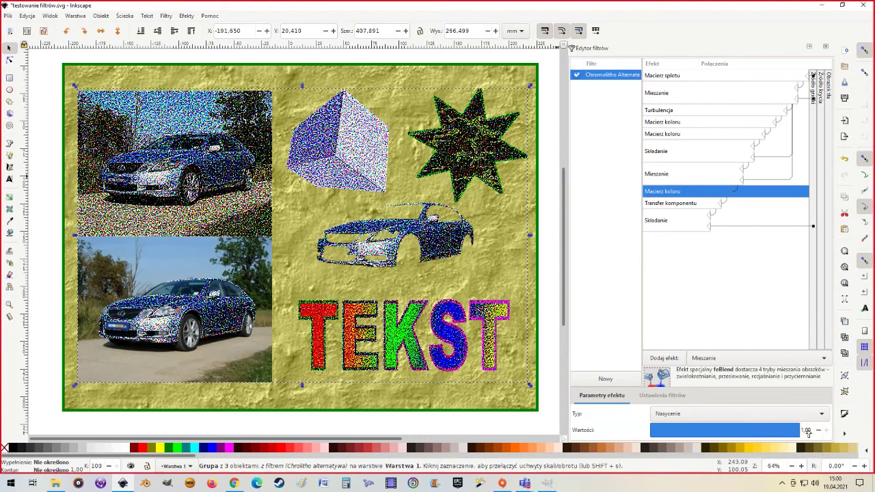
Try Table and Linear alpha transfer functions with an adjusted slope, ending on Discrete.
left_click(670, 203)
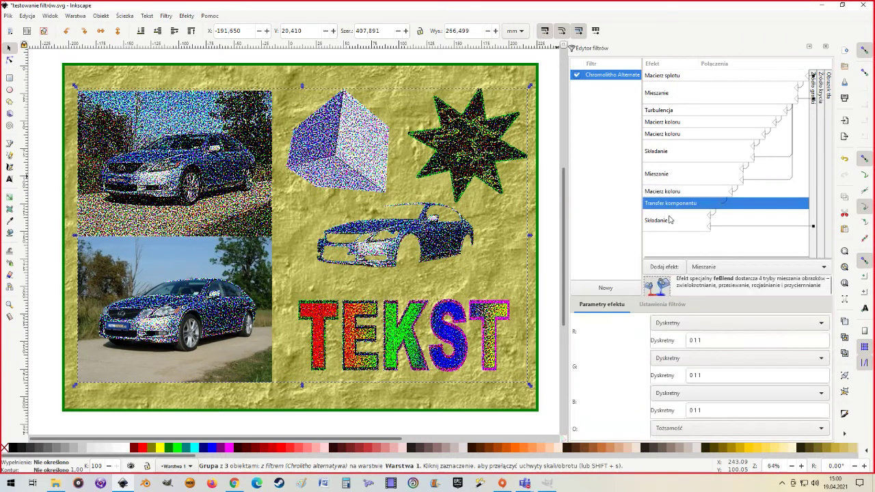
left_click(670, 220)
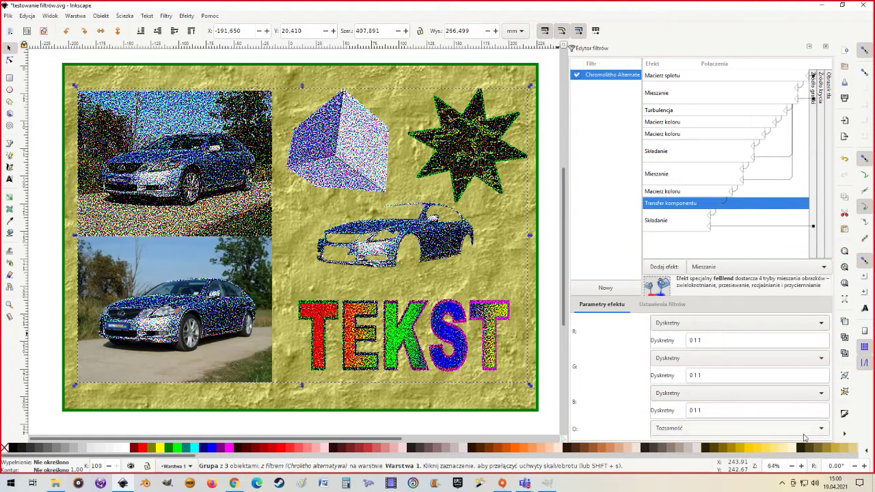
left_click(815, 434)
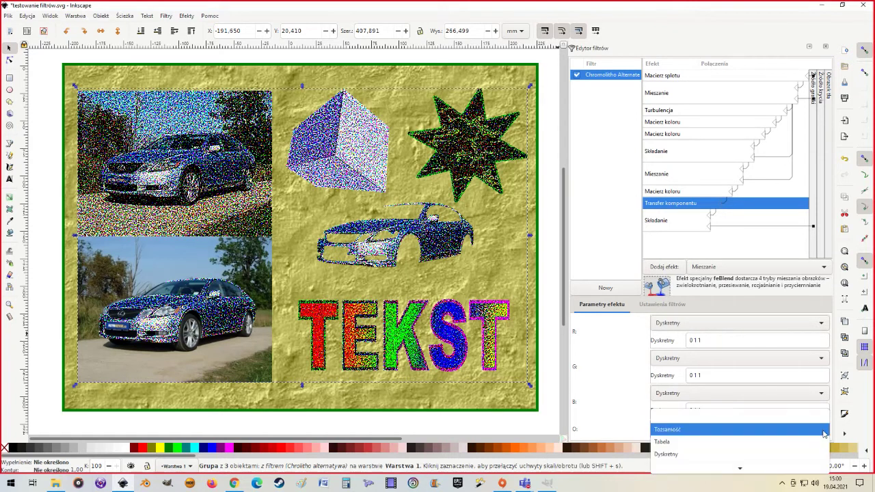
left_click(779, 442)
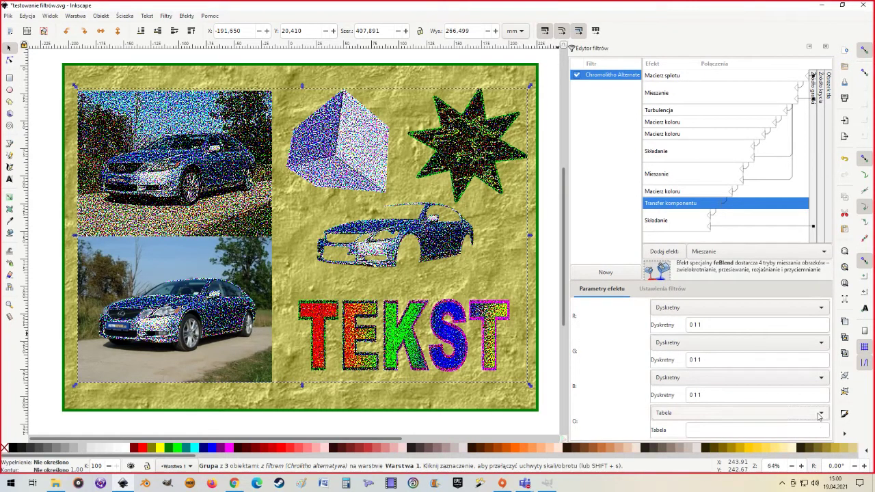
left_click(819, 414)
left_click(740, 440)
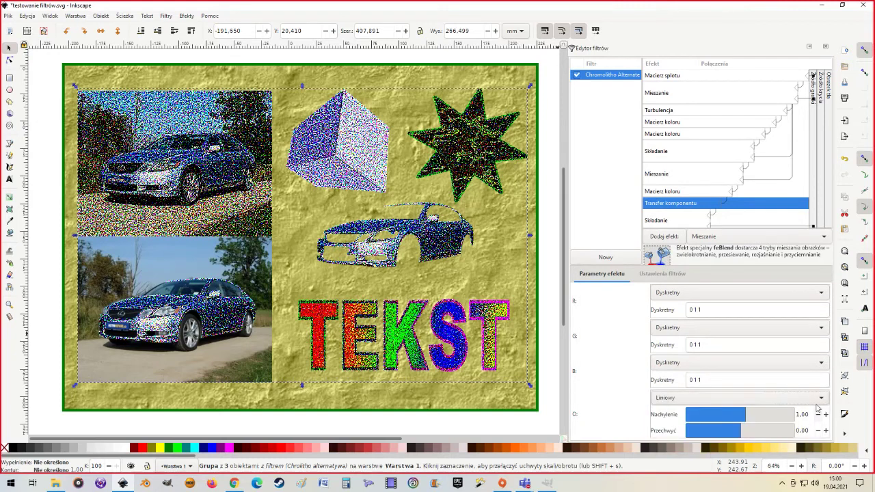
mouse_move(752, 415)
left_mouse_down()
mouse_move(704, 418)
mouse_move(748, 418)
mouse_move(738, 432)
mouse_move(721, 433)
mouse_move(741, 434)
left_mouse_up()
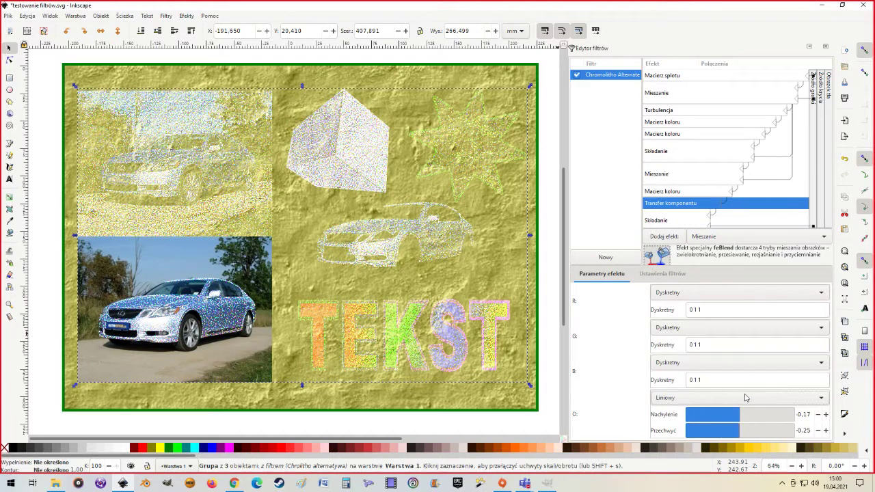
left_click(823, 399)
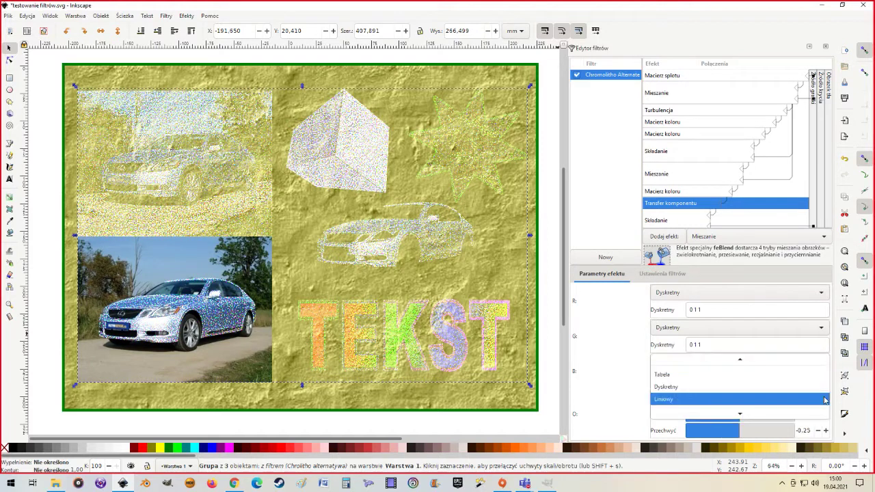
left_click(690, 386)
type("0 1 1")
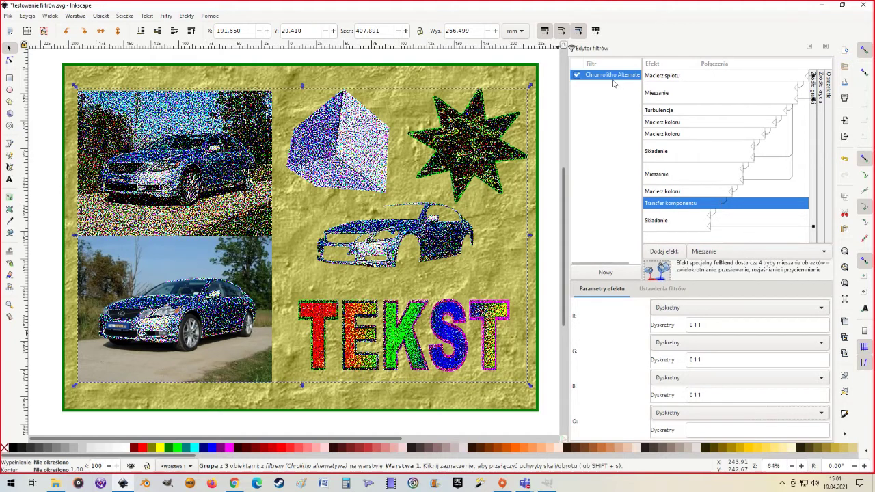
Switch off Chromolitho Alternate and open the Chromolitho filter dialog from Malowanie i rysowanie obrazu.
left_click(576, 76)
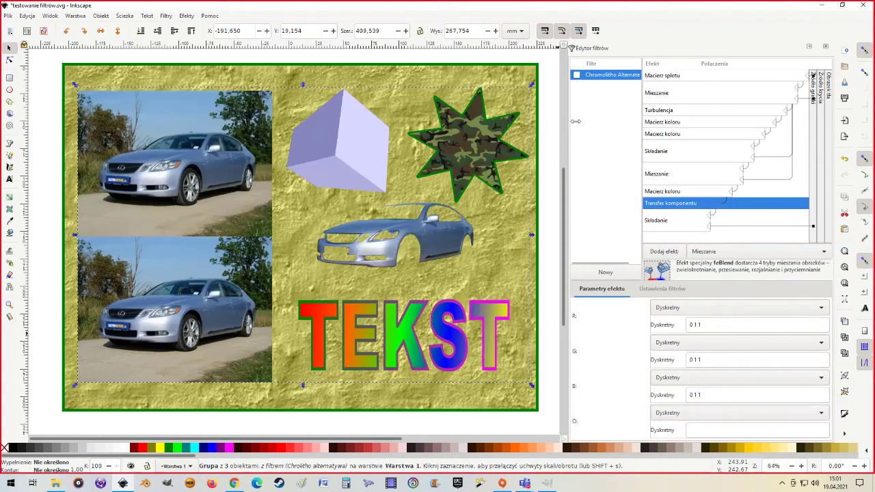
left_click(164, 16)
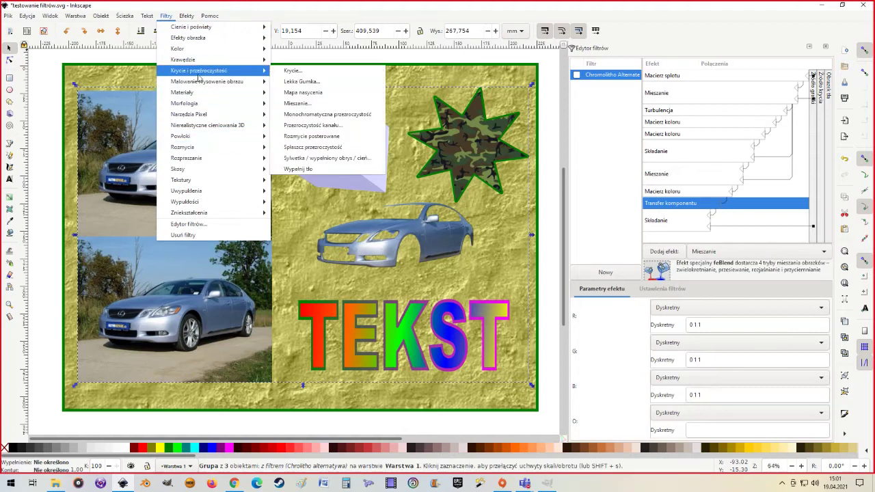
mouse_move(207, 82)
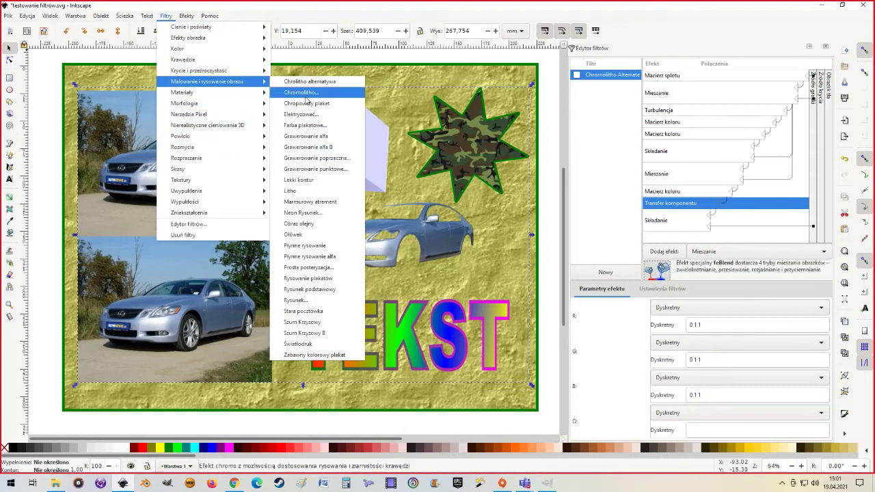
left_click(306, 93)
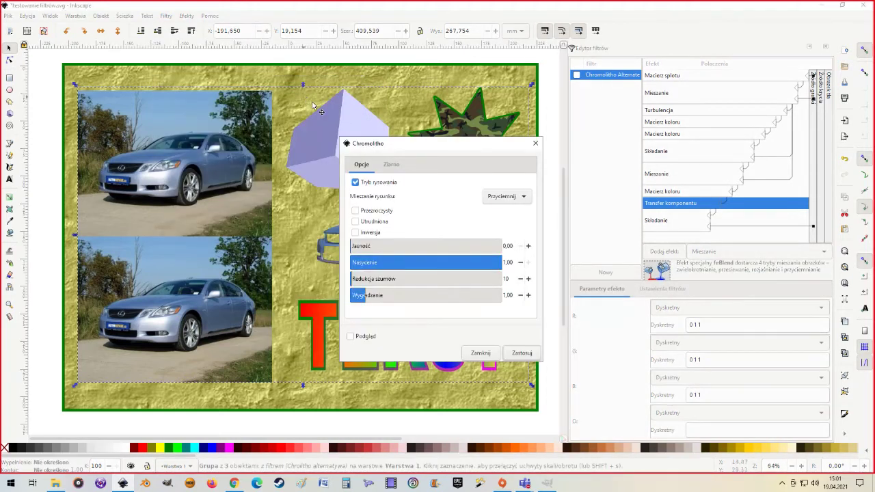
Enable live preview and Przezroczysty in Chromolitho, moving the dialog off the artwork.
mouse_move(400, 149)
left_mouse_down()
mouse_move(498, 133)
mouse_move(377, 124)
mouse_move(336, 98)
mouse_move(400, 98)
left_mouse_up()
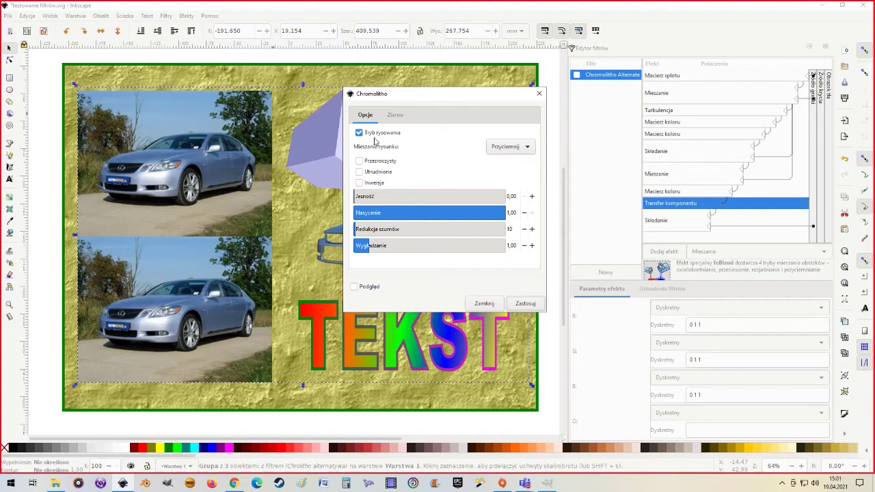
left_click(355, 287)
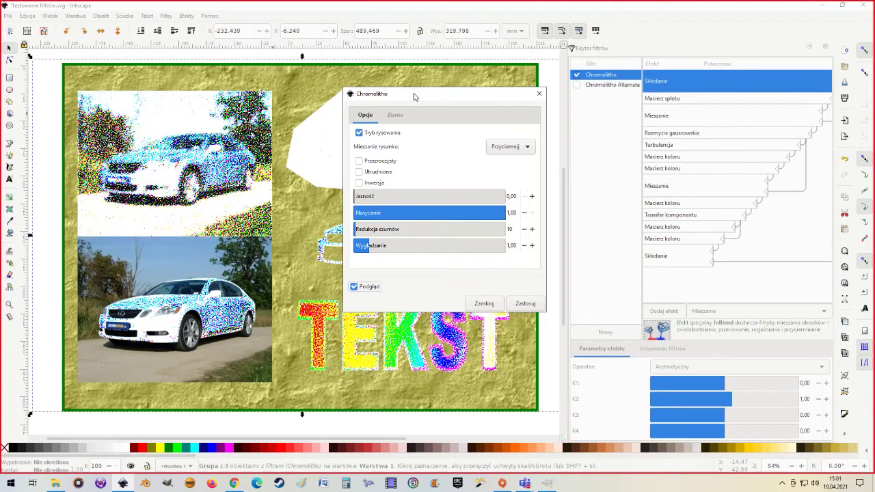
mouse_move(414, 97)
left_mouse_down()
mouse_move(403, 159)
mouse_move(392, 154)
left_mouse_up()
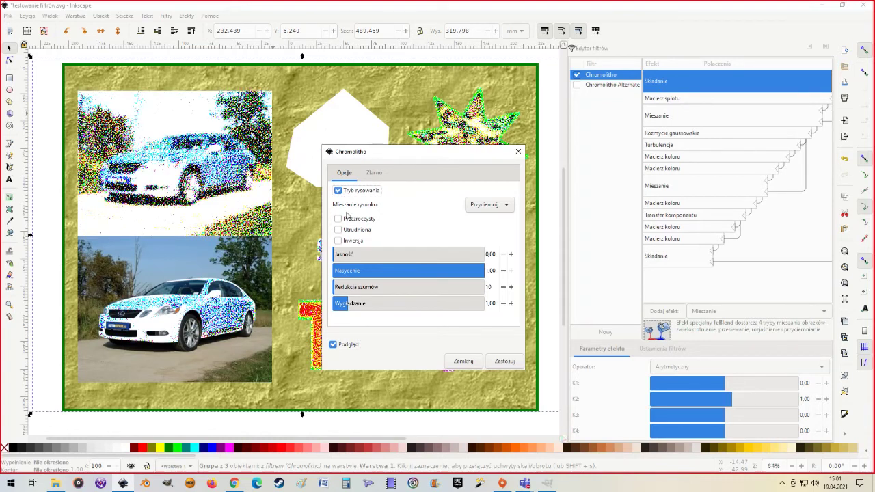
left_click(337, 220)
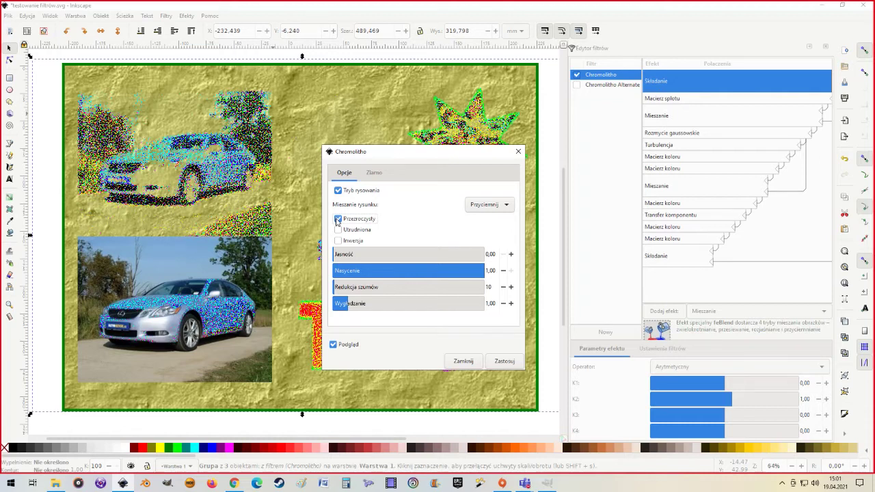
mouse_move(380, 159)
left_mouse_down()
mouse_move(522, 204)
mouse_move(593, 125)
mouse_move(582, 130)
left_mouse_up()
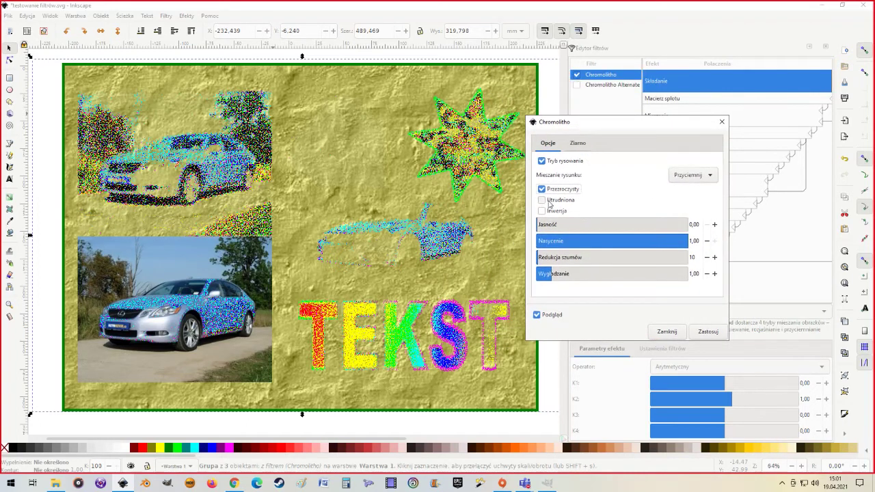
Toggle Chromolitho options until Przezroczysty, Utrudniona and Inwersja are all checked.
left_click(541, 188)
left_click(541, 199)
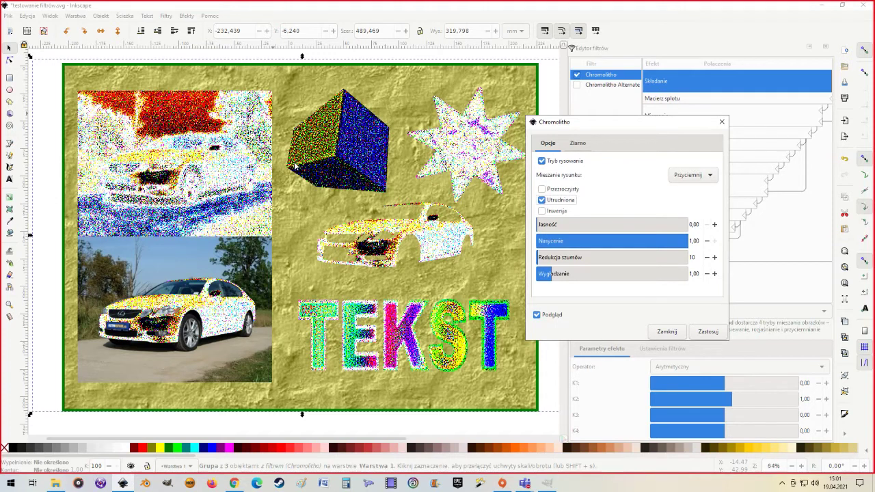
left_click(541, 199)
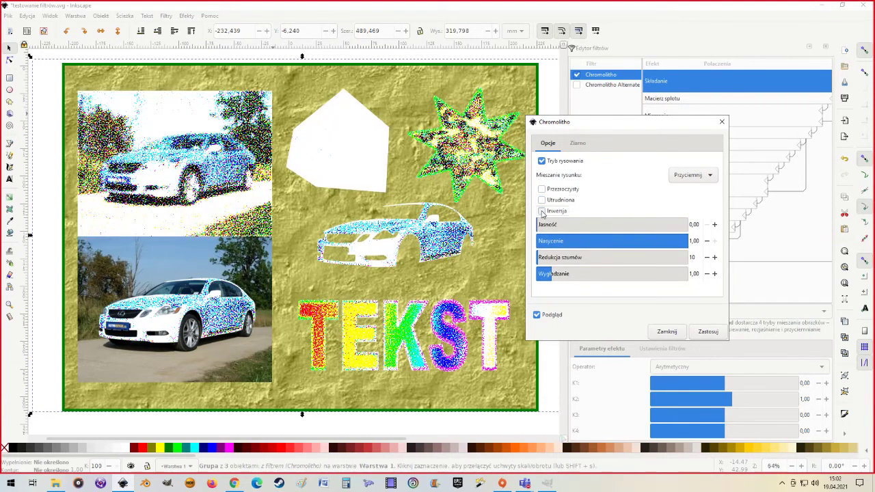
left_click(541, 210)
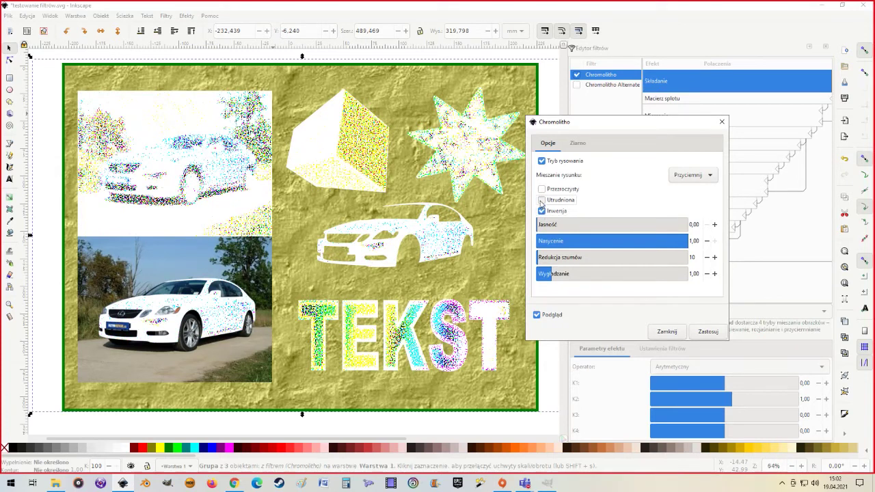
left_click(541, 200)
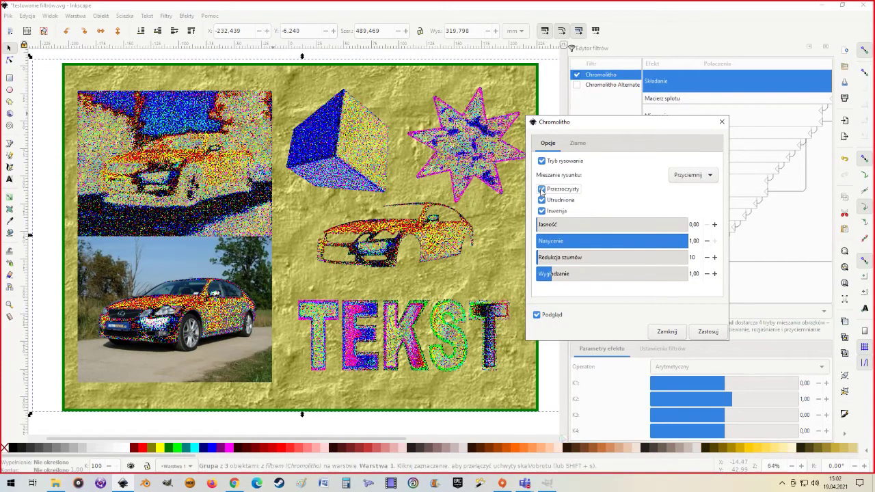
left_click(541, 189)
left_click(578, 143)
Set Chromolitho brightness to 1.26 with Przezroczysty off, briefly previewing zero saturation.
left_click(548, 144)
mouse_move(548, 227)
left_mouse_down()
mouse_move(672, 235)
mouse_move(543, 226)
left_mouse_up()
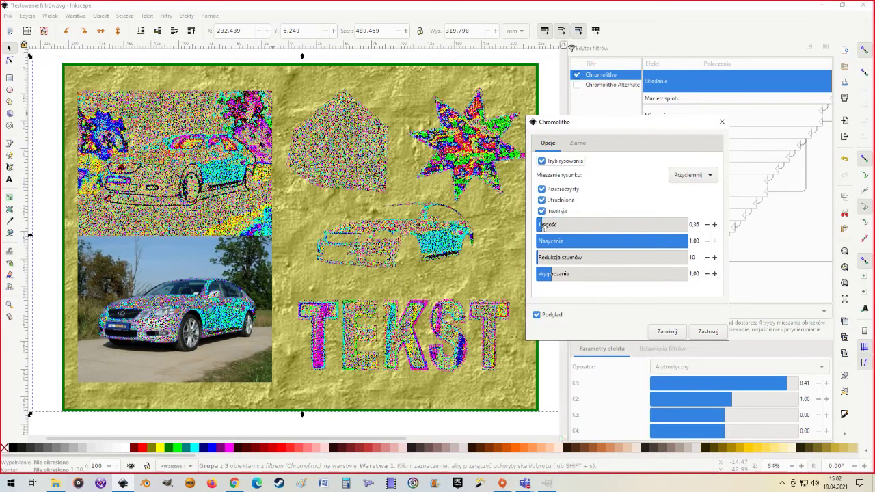
left_click(541, 189)
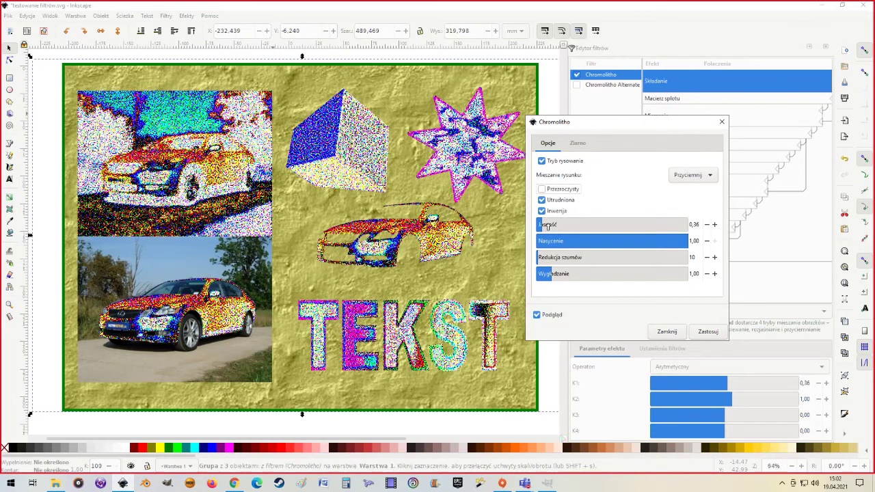
mouse_move(546, 226)
left_mouse_down()
mouse_move(574, 227)
mouse_move(556, 228)
left_mouse_up()
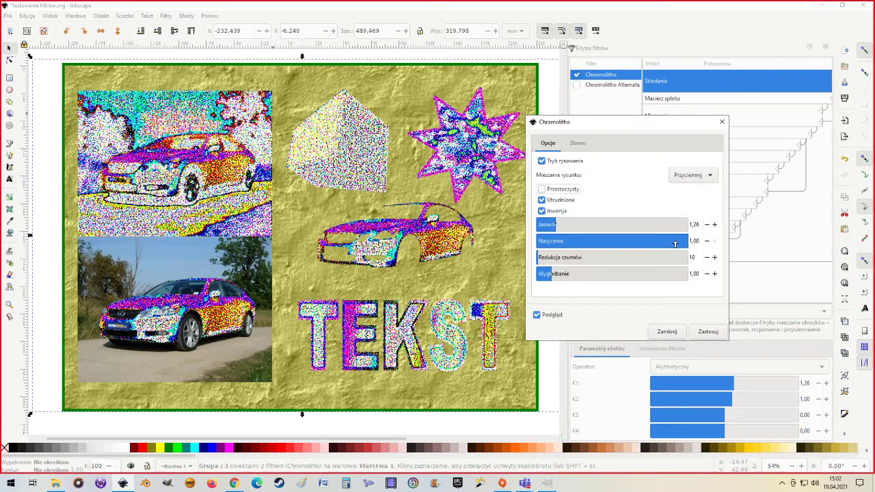
mouse_move(675, 244)
left_mouse_down()
mouse_move(530, 243)
mouse_move(540, 246)
left_mouse_up()
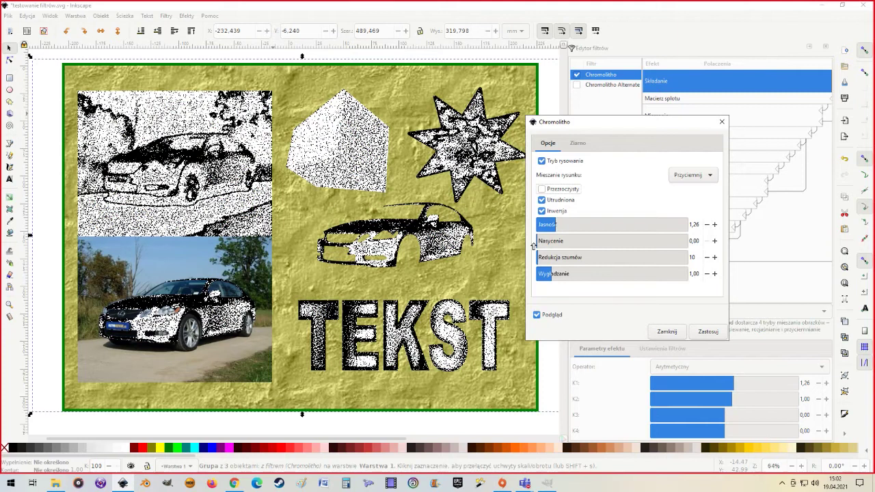
mouse_move(544, 248)
left_mouse_down()
mouse_move(688, 252)
mouse_move(623, 244)
mouse_move(696, 244)
left_mouse_up()
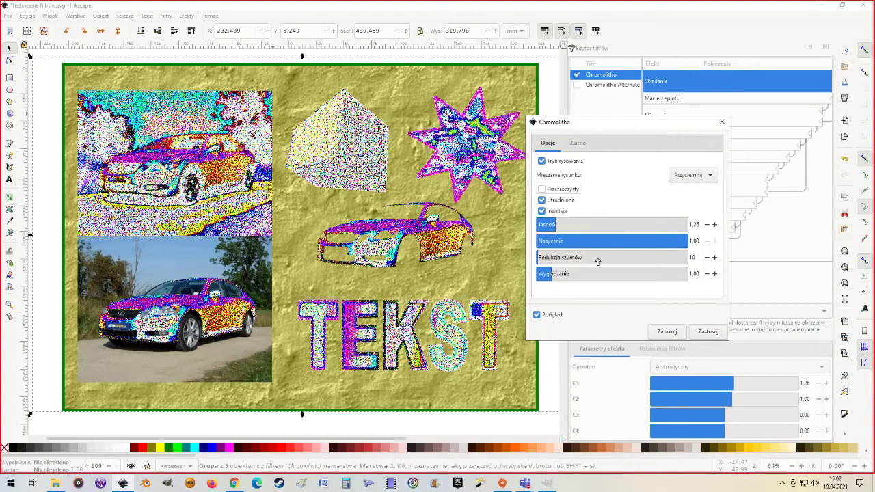
Set Chromolitho noise reduction to 198 and smoothing to 1.09.
left_click_drag(544, 260, 573, 260)
mouse_move(589, 260)
left_mouse_down()
mouse_move(691, 259)
mouse_move(571, 258)
mouse_move(580, 259)
left_mouse_up()
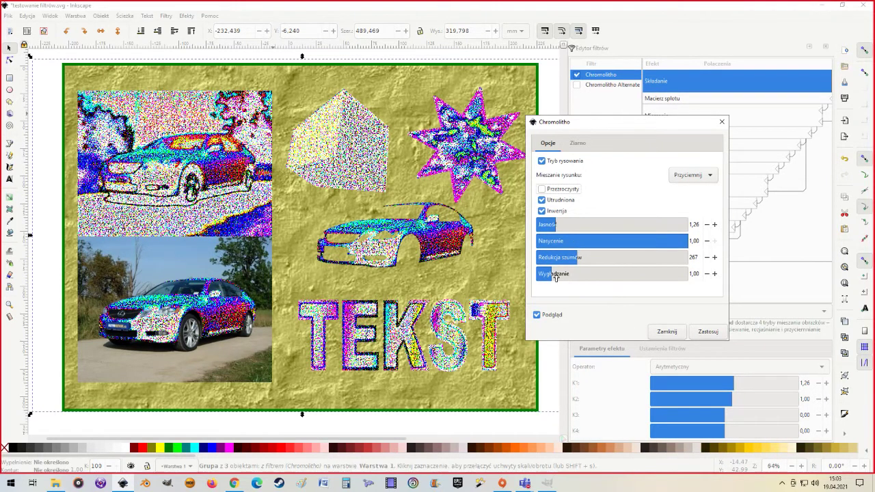
left_click_drag(555, 274, 593, 276)
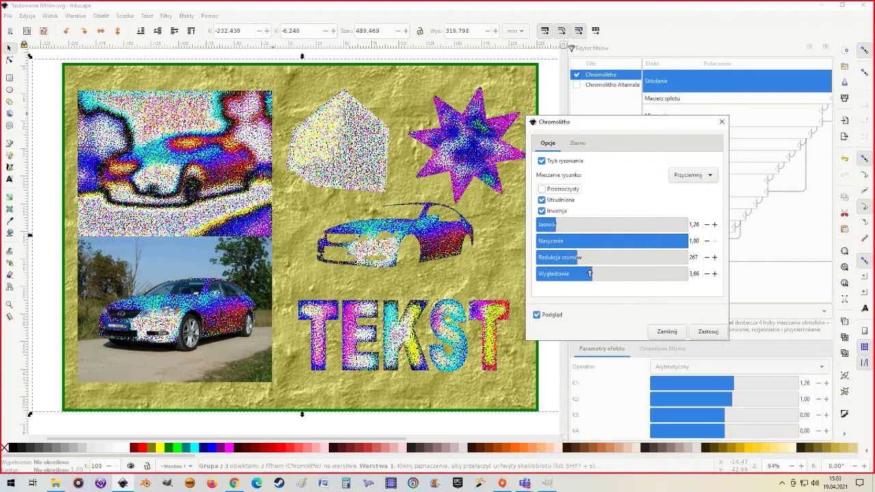
mouse_move(589, 273)
left_mouse_down()
mouse_move(545, 275)
mouse_move(568, 260)
left_mouse_up()
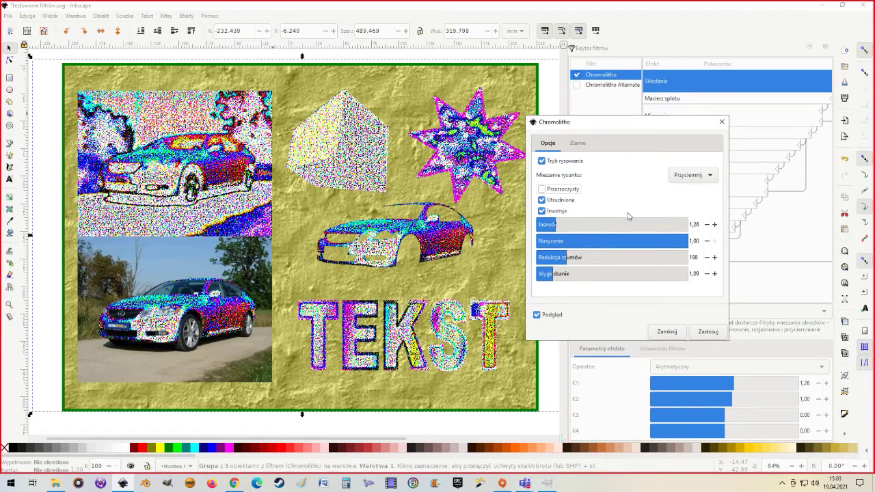
Preview the Normalny, Przesiej and Rozjaśnij drawing blend modes for Chromolitho.
left_click(702, 176)
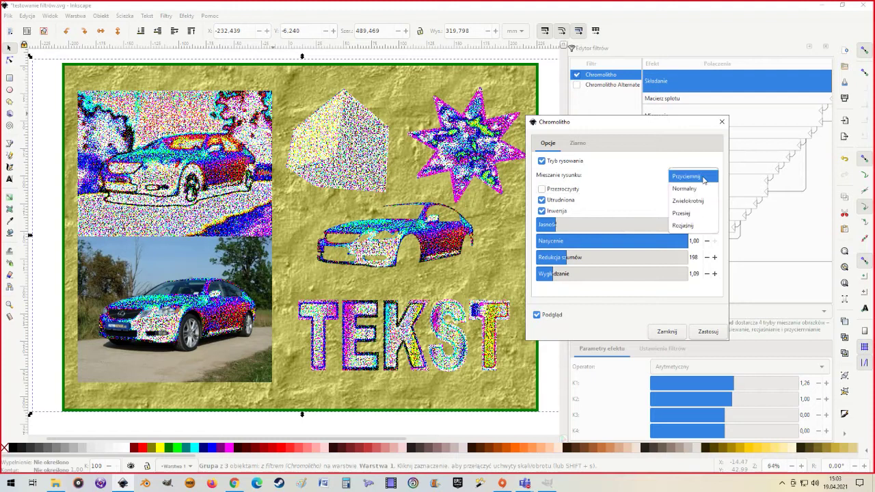
left_click(704, 188)
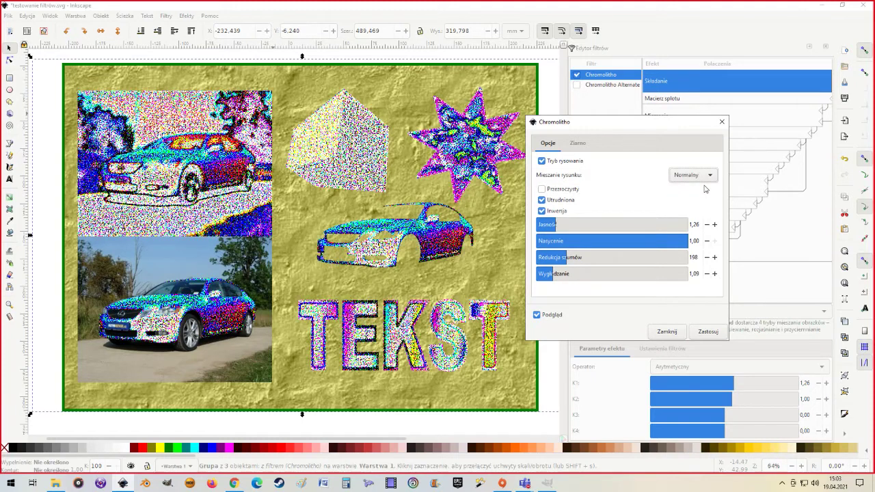
left_click(708, 176)
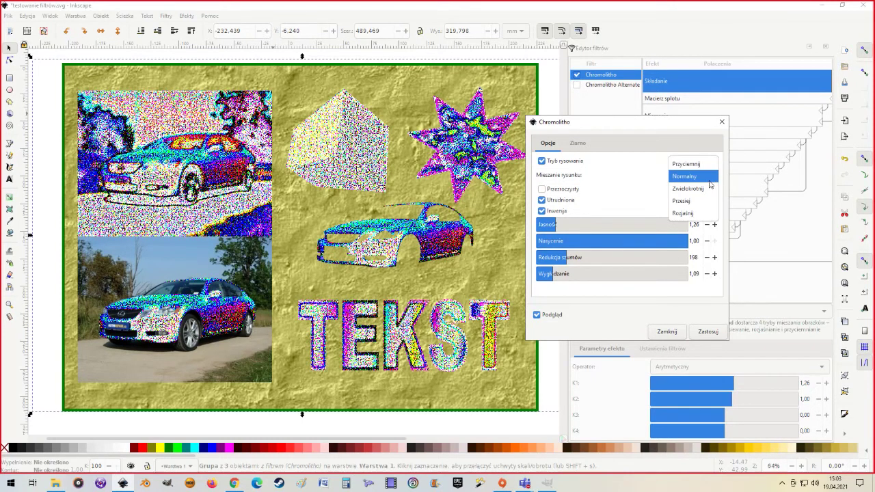
left_click(701, 201)
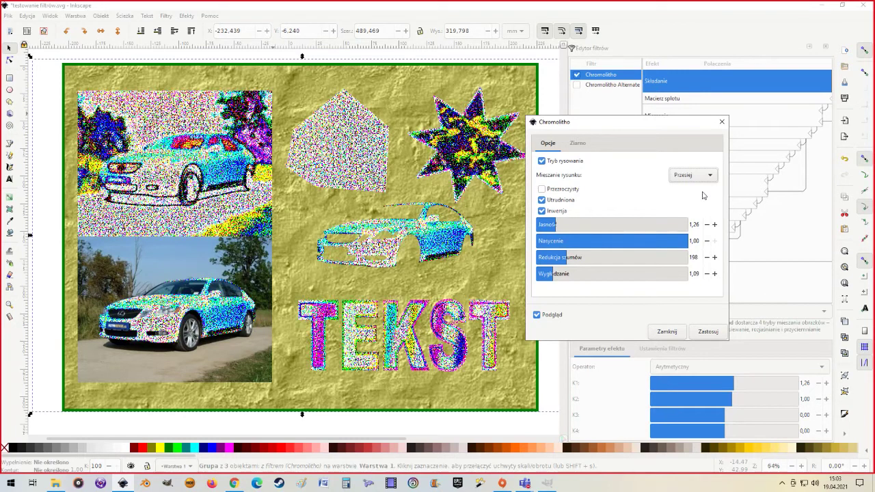
left_click(705, 176)
left_click(702, 195)
Set the Chromolitho drawing blend to Zwielokrotnij with Przezroczysty ticked.
left_click(706, 175)
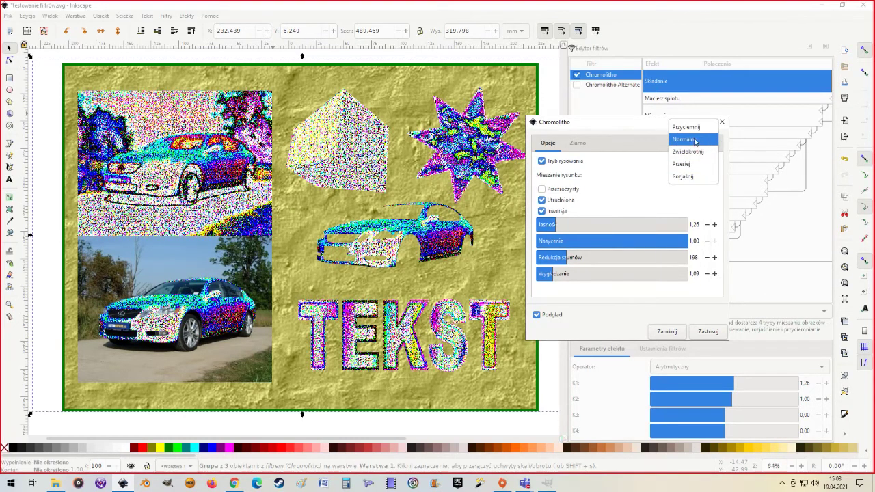
left_click(700, 151)
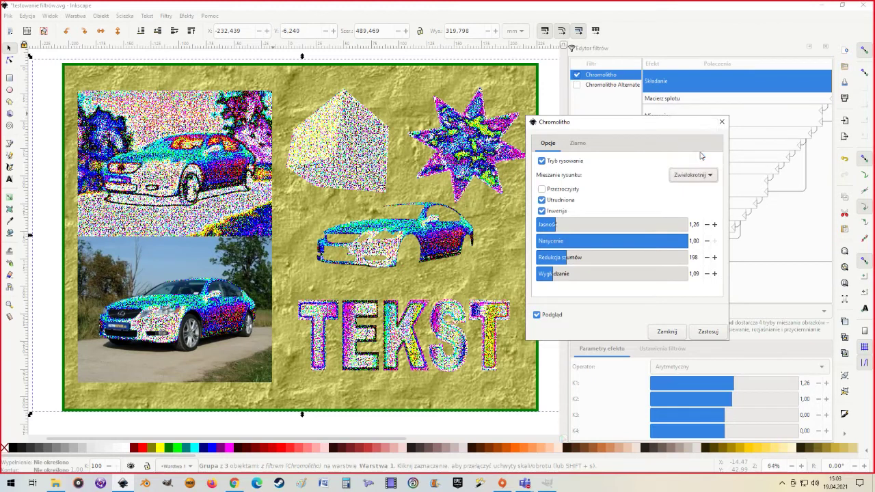
left_click(543, 191)
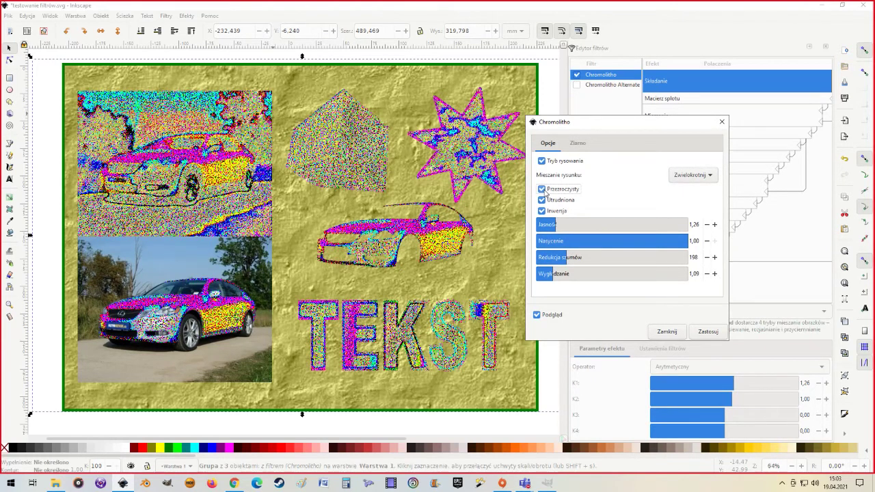
left_click(578, 143)
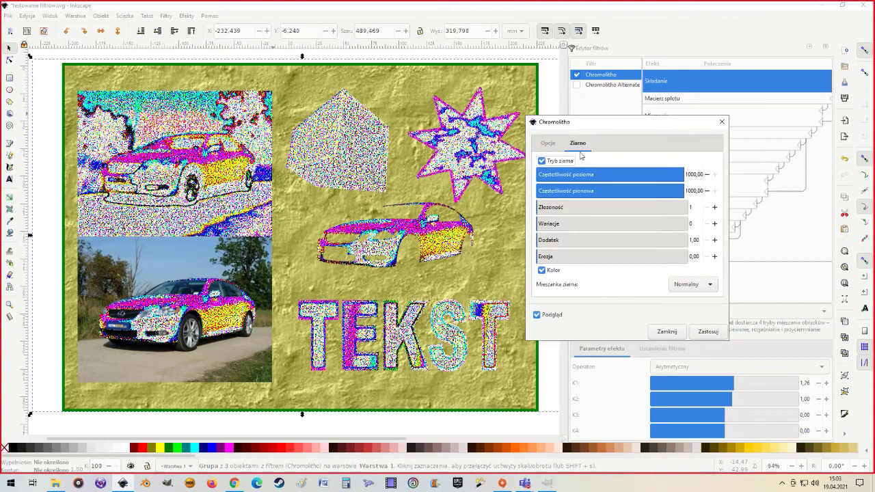
Turn grain mode off, lower saturation slightly, untick Przezroczysty and set noise reduction to 330.
left_click(542, 161)
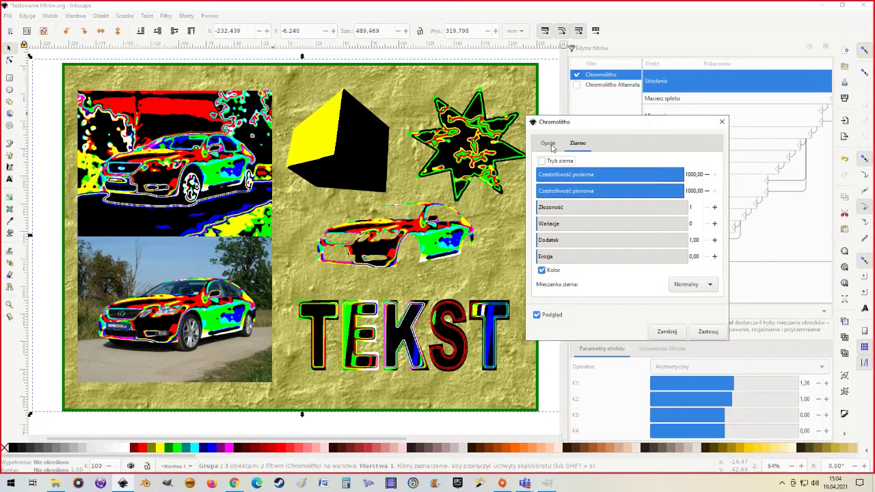
left_click(548, 143)
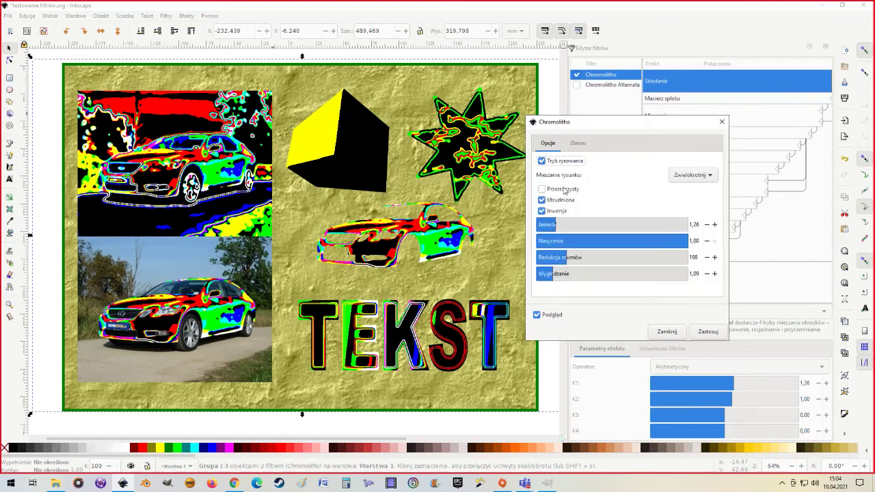
mouse_move(672, 244)
left_mouse_down()
mouse_move(617, 244)
mouse_move(688, 246)
left_mouse_up()
left_click(541, 188)
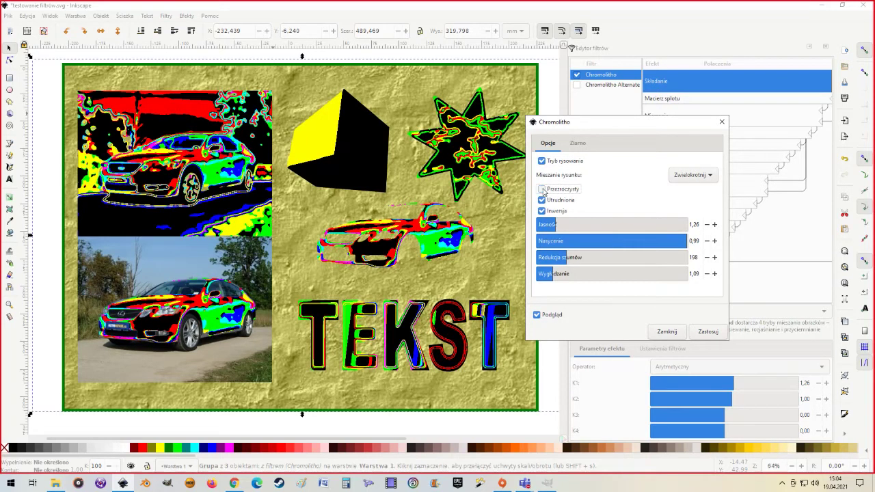
mouse_move(567, 260)
left_mouse_down()
mouse_move(551, 260)
mouse_move(597, 262)
mouse_move(589, 262)
left_mouse_up()
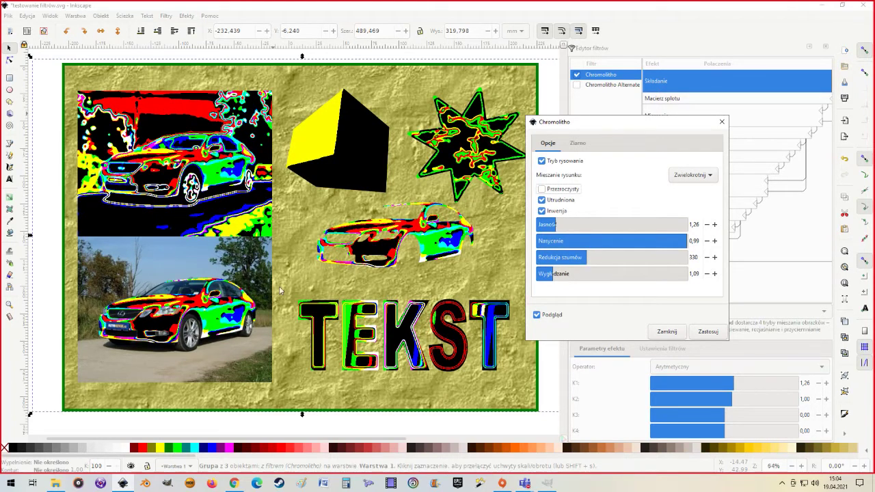
Re-enable grain with horizontal frequency 0, complexity 2, variation 338 and erosion 0.48.
left_click(577, 143)
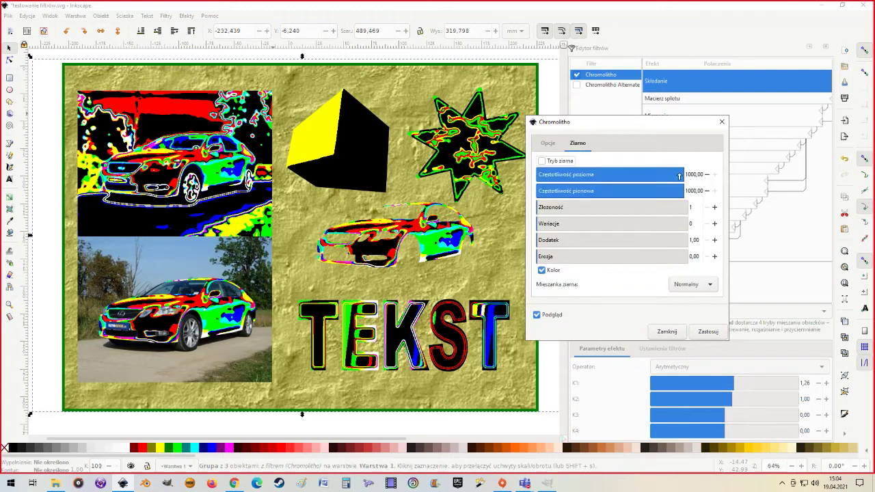
left_click(541, 161)
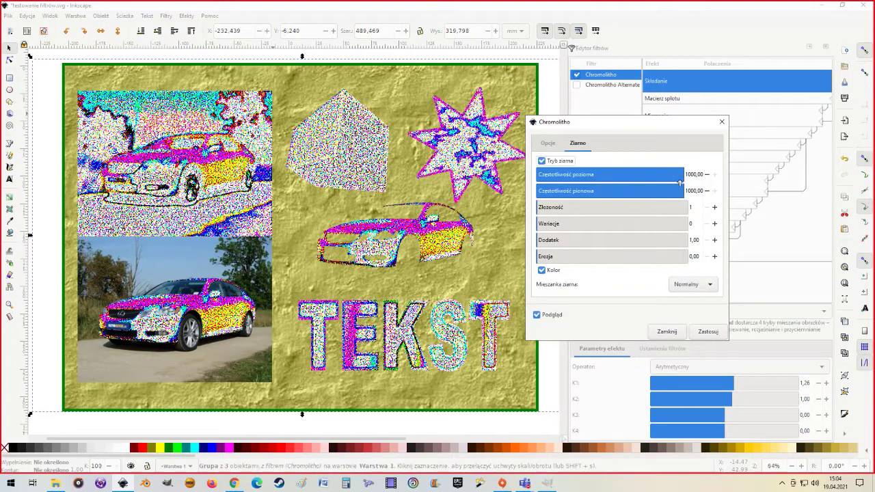
left_click_drag(678, 175, 567, 177)
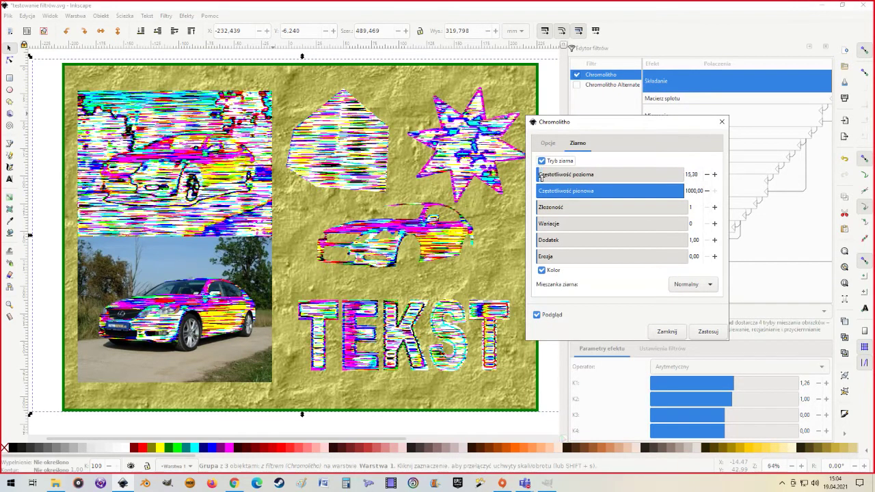
mouse_move(568, 177)
left_mouse_down()
mouse_move(534, 177)
mouse_move(691, 179)
left_mouse_up()
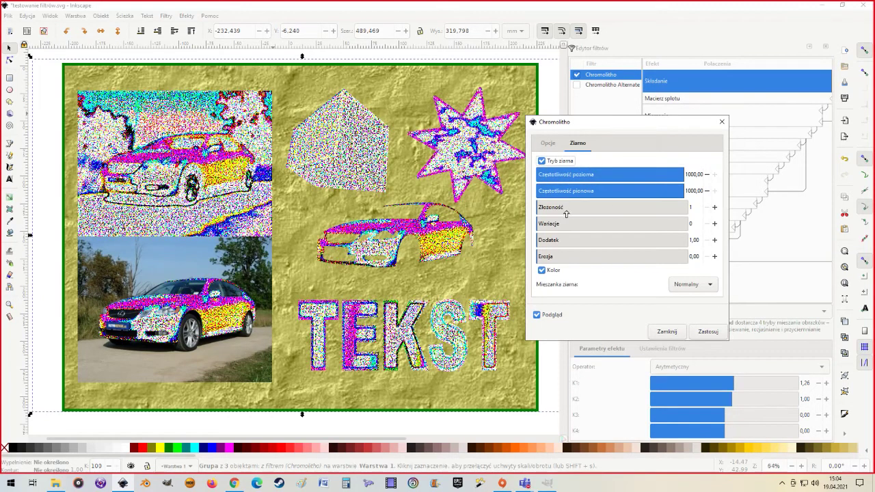
left_click_drag(552, 208, 629, 209)
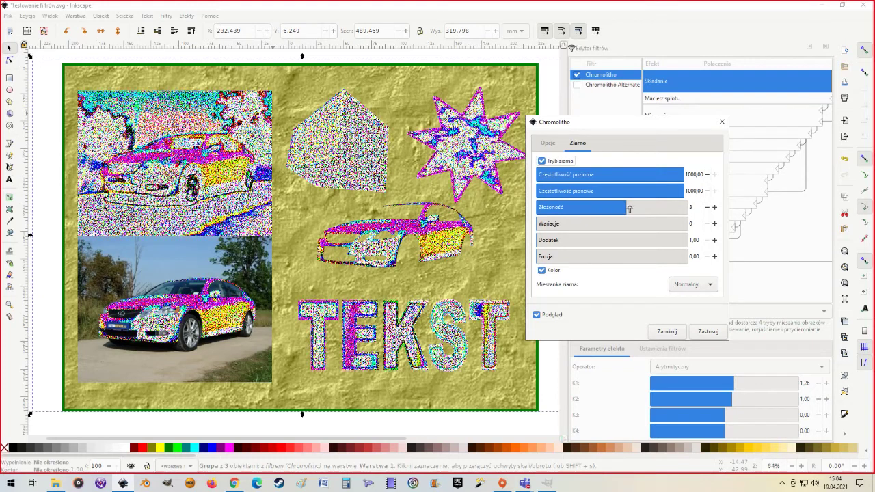
left_click_drag(628, 208, 590, 211)
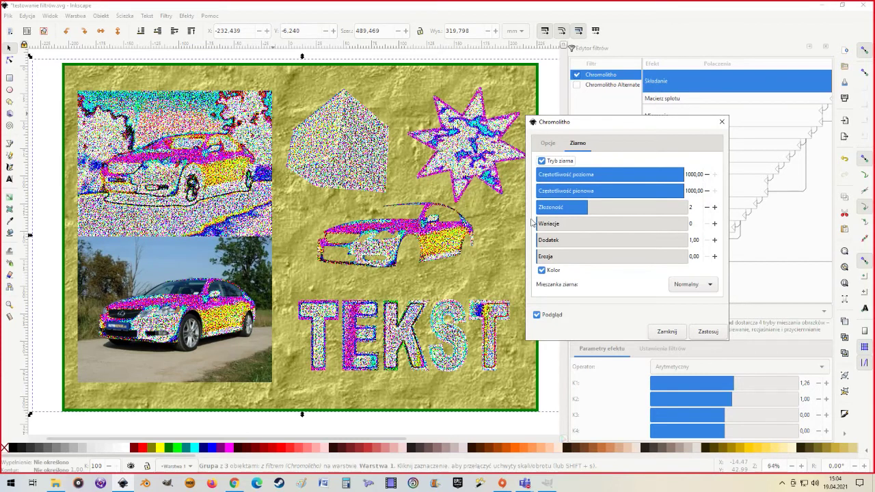
mouse_move(549, 224)
left_mouse_down()
mouse_move(606, 225)
mouse_move(555, 240)
mouse_move(587, 242)
mouse_move(547, 240)
left_mouse_up()
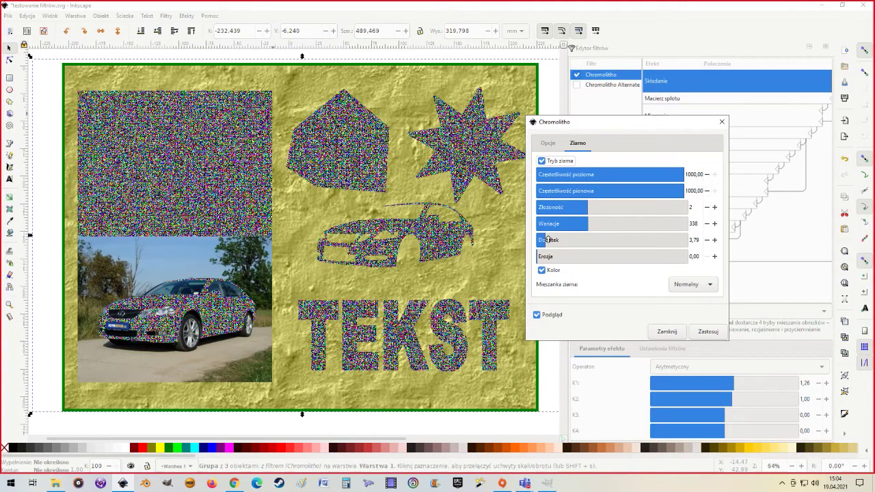
mouse_move(548, 238)
left_mouse_down()
mouse_move(537, 239)
mouse_move(560, 257)
mouse_move(541, 257)
left_mouse_up()
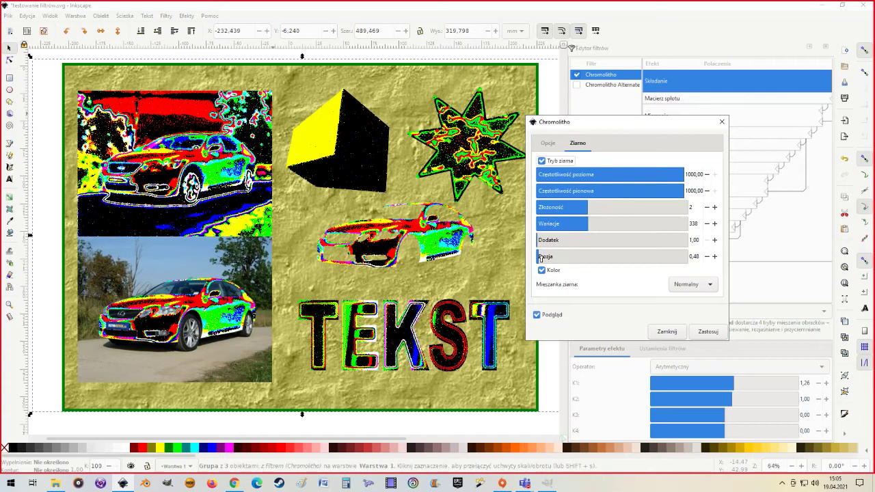
left_click_drag(541, 257, 540, 258)
Drop Chromolitho saturation to 0, then raise it back to about 0.39.
left_click(549, 143)
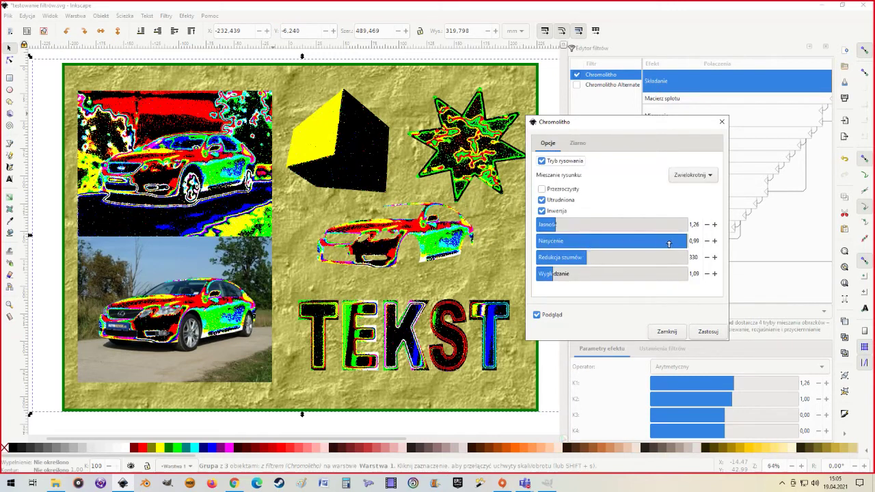
left_click_drag(668, 244, 517, 245)
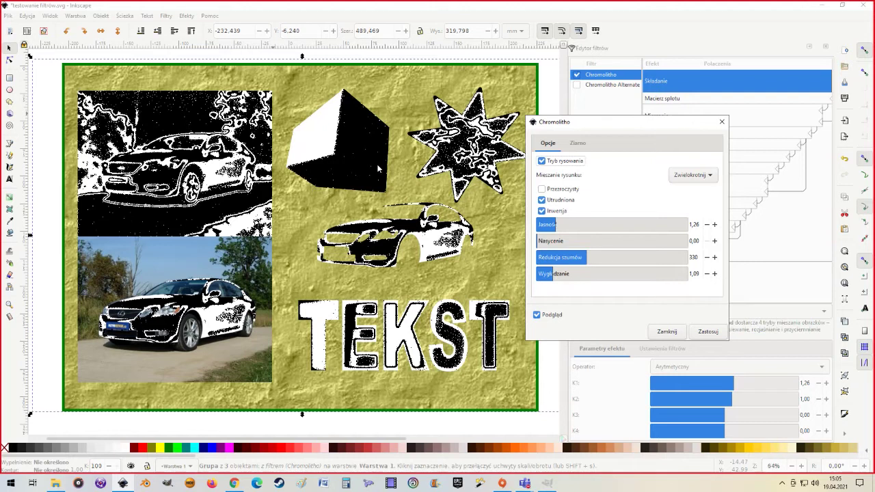
left_click(558, 242)
left_click_drag(558, 244, 597, 247)
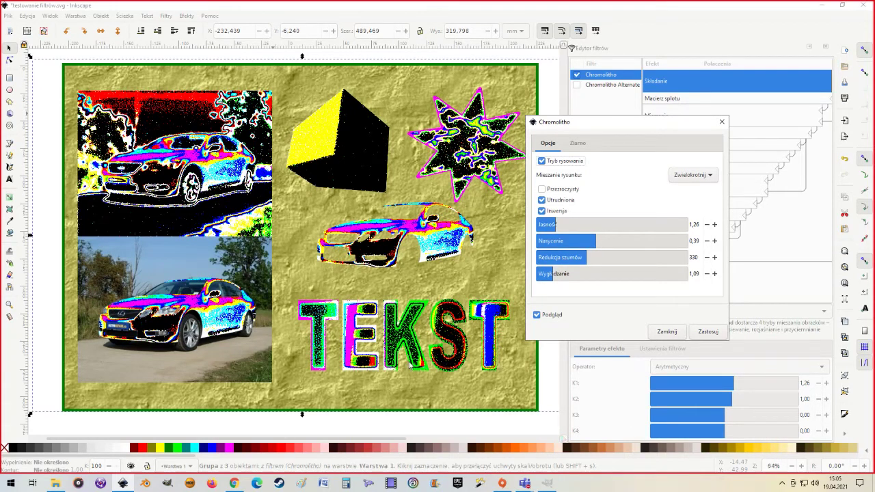
mouse_move(608, 125)
left_mouse_down()
mouse_move(601, 138)
mouse_move(617, 131)
mouse_move(610, 141)
left_mouse_up()
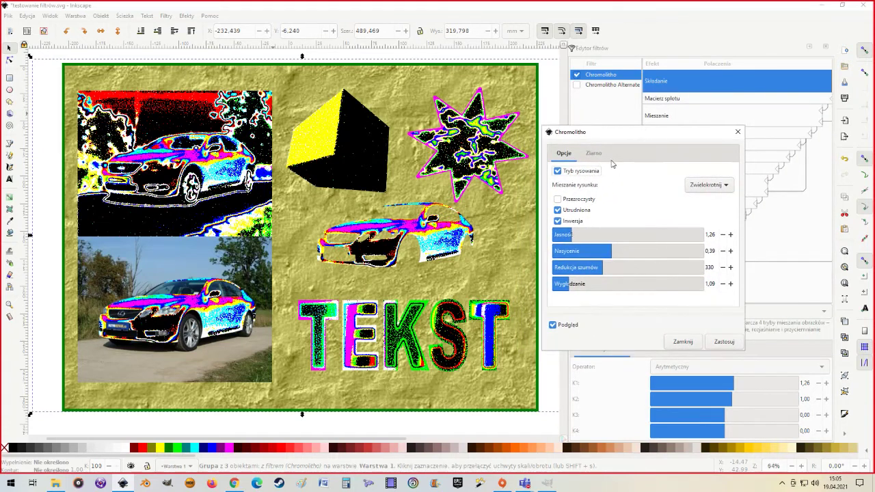
Apply and close Chromolitho, then reduce the filter's Gaussian blur to almost nothing.
left_click(724, 345)
left_click(680, 343)
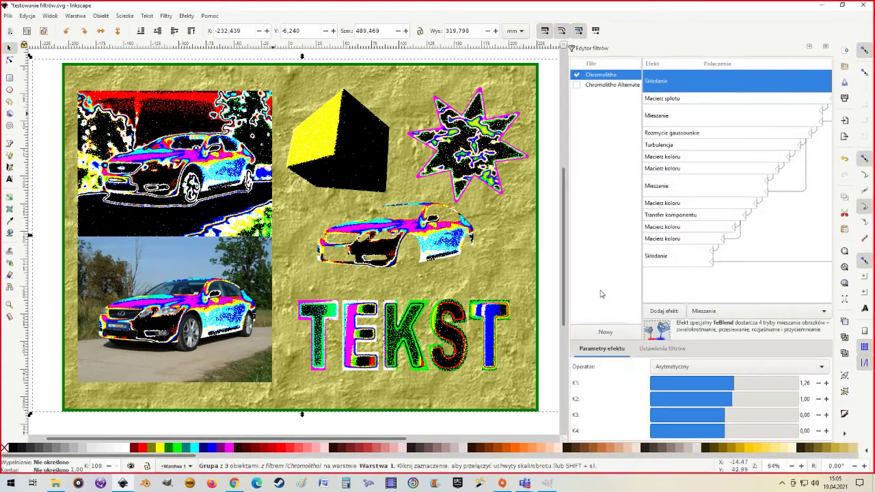
left_click(669, 100)
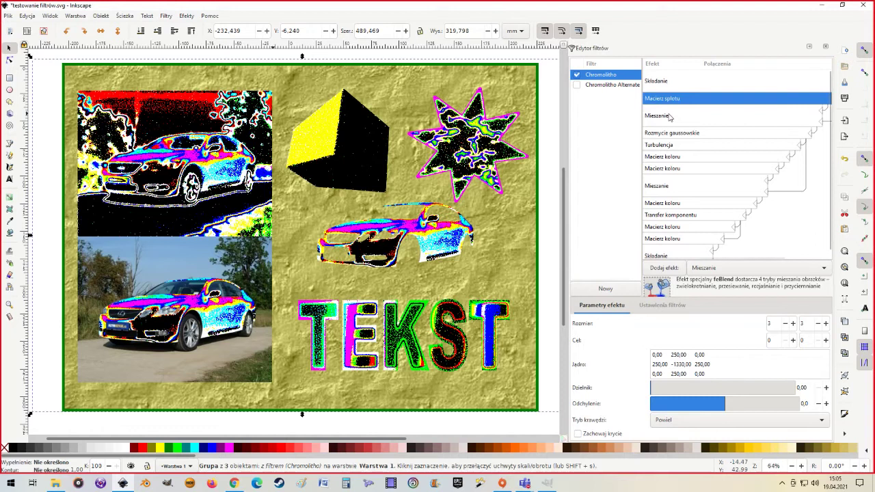
left_click(669, 116)
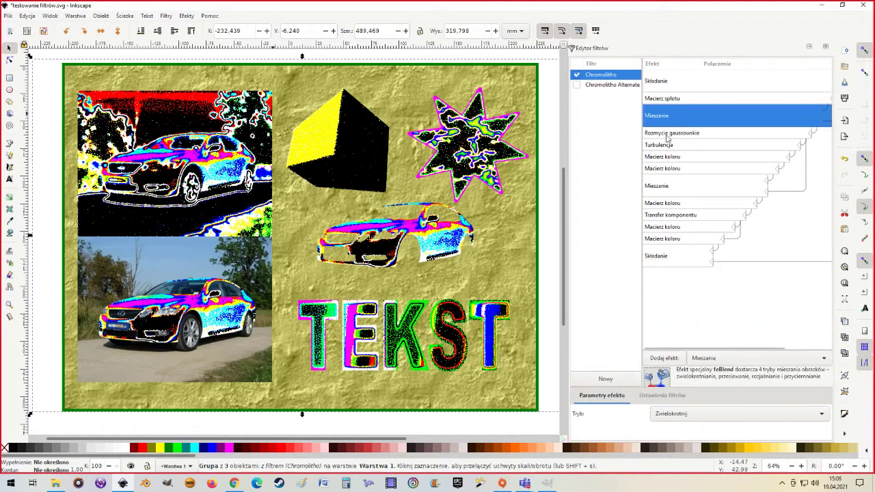
left_click(666, 135)
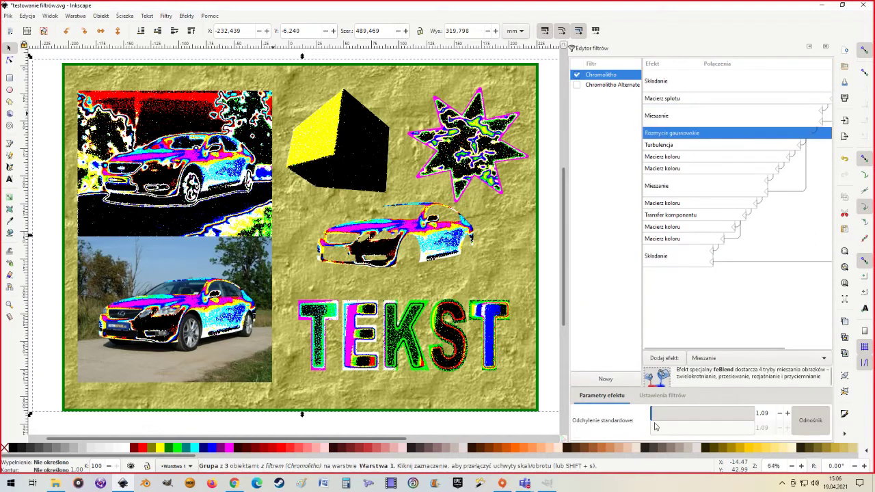
left_click(665, 413)
left_click_drag(665, 412, 653, 413)
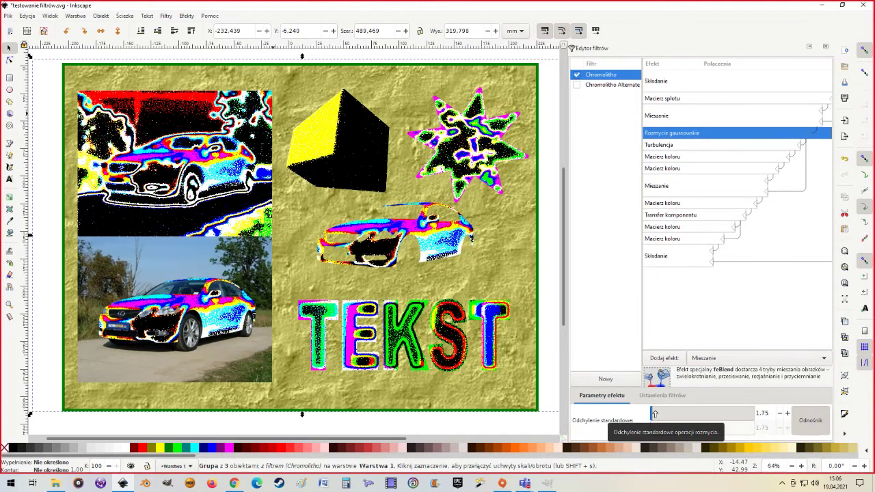
Inspect the turbulence, blend, component transfer and colour matrix steps, changing the colour matrix saturation.
left_click(668, 145)
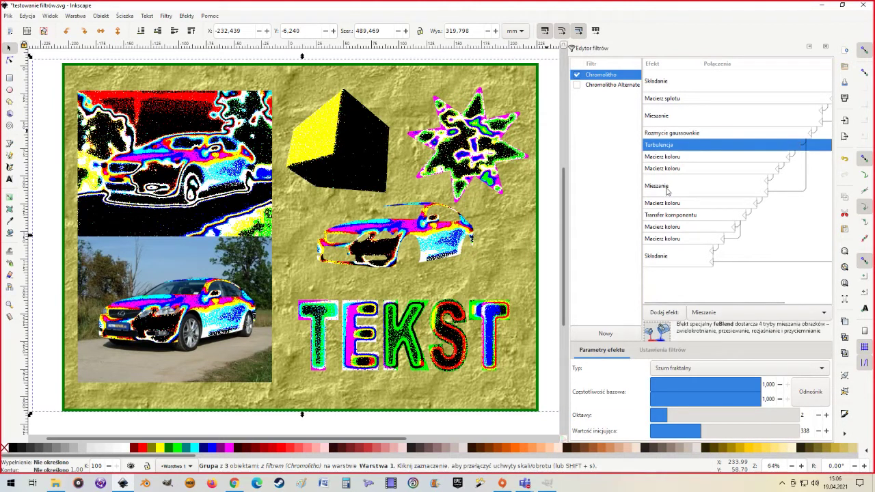
left_click(667, 192)
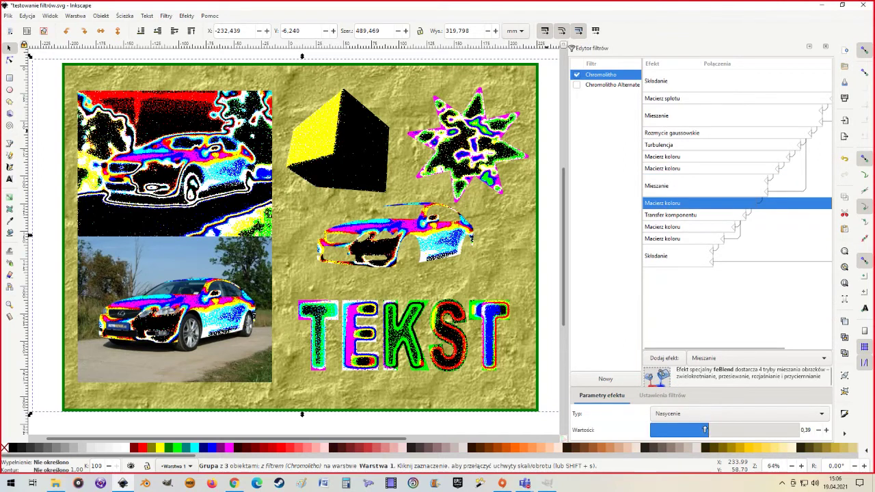
mouse_move(683, 430)
left_mouse_down()
mouse_move(727, 423)
mouse_move(719, 428)
left_mouse_up()
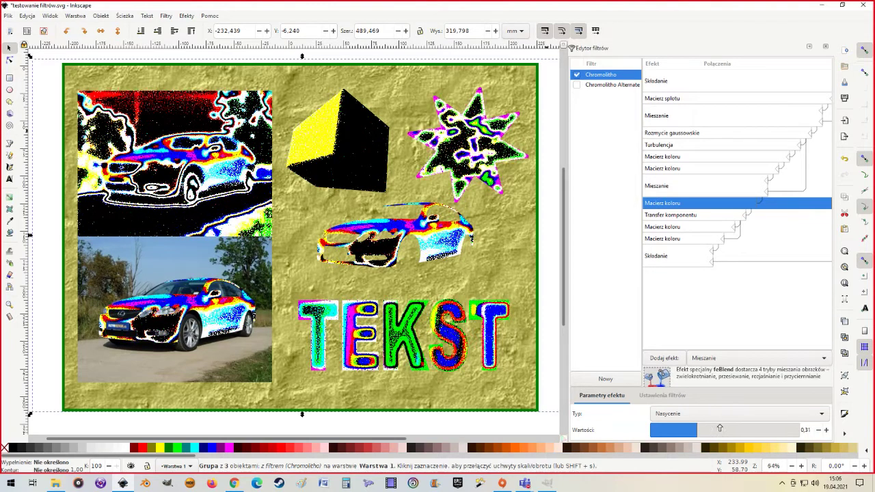
left_click(667, 216)
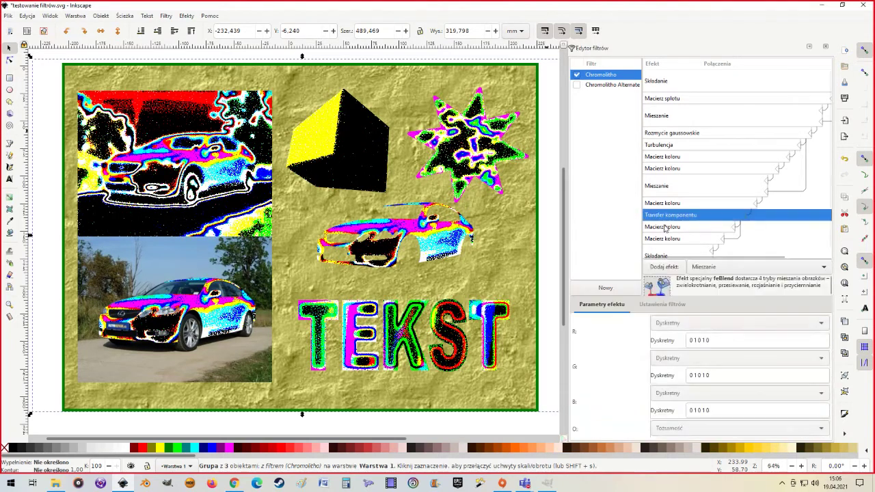
left_click(669, 239)
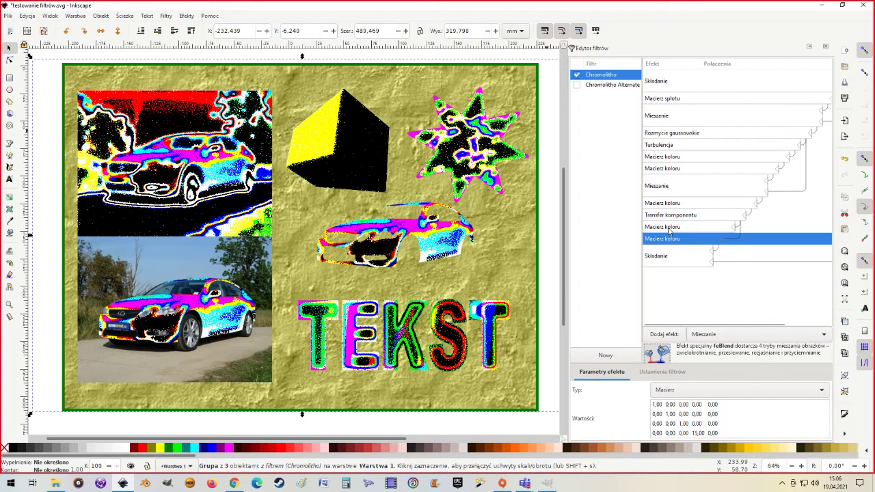
left_click(669, 227)
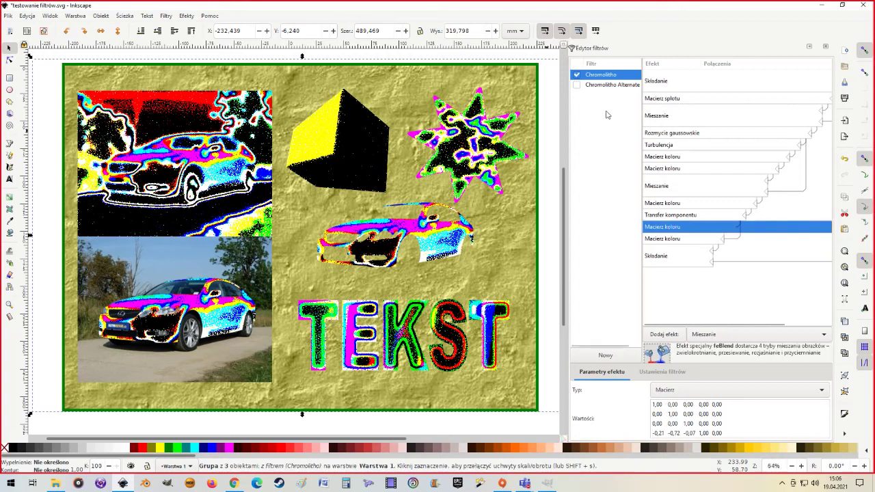
Remove Chromolitho and apply Filtry > Malowanie i rysowanie obrazu > Chropowaty plakat to the group.
left_click(577, 75)
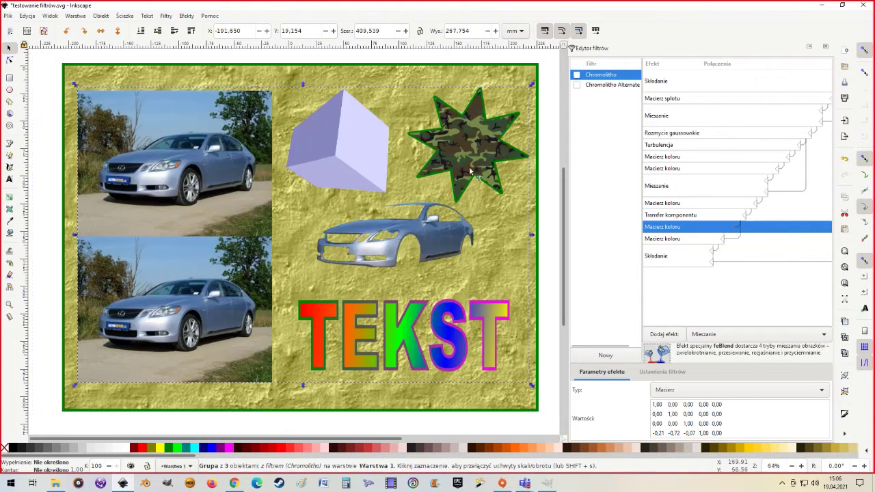
left_click(166, 16)
mouse_move(207, 81)
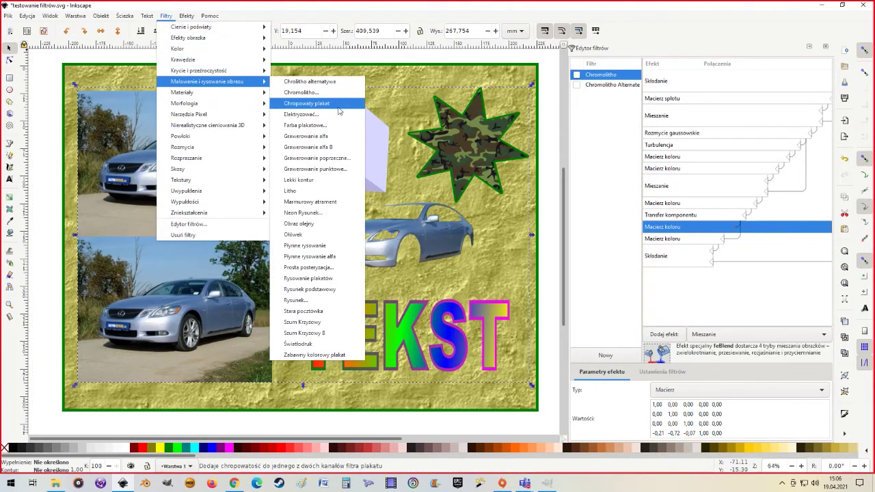
left_click(327, 104)
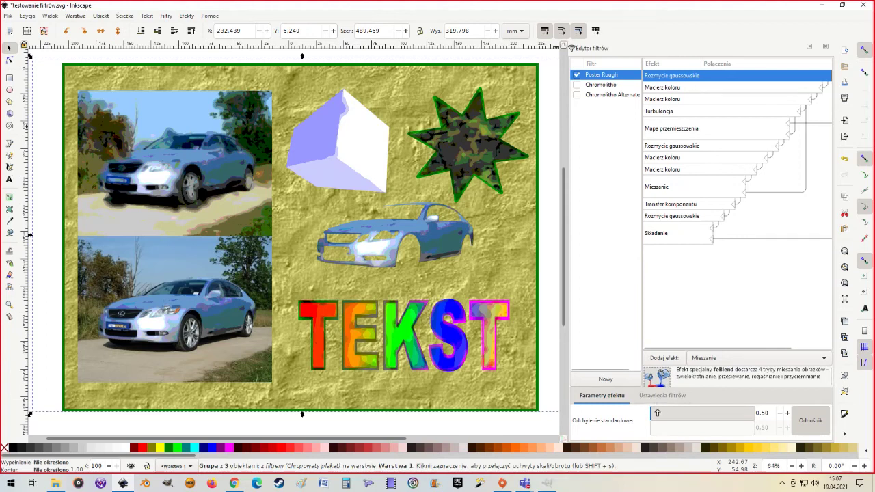
Set the first blur deviation to 0.01, then step through the colour matrices to Turbulencja.
mouse_move(660, 413)
left_mouse_down()
mouse_move(792, 423)
mouse_move(648, 415)
left_mouse_up()
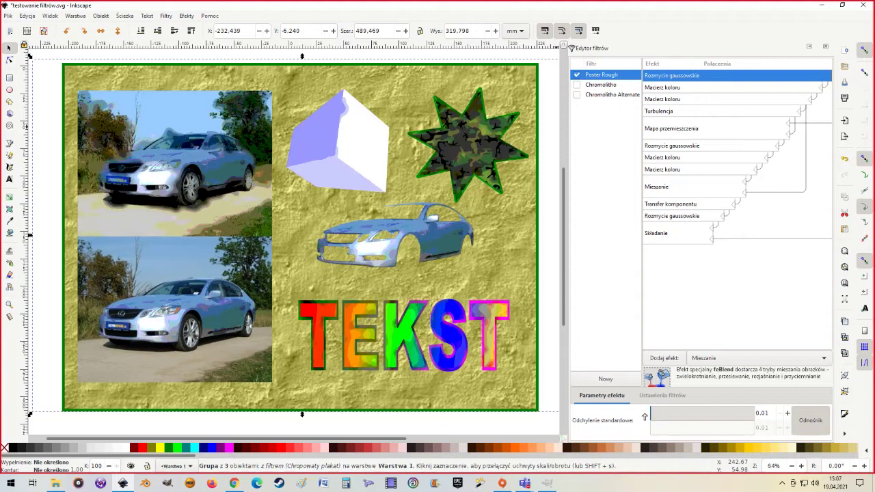
left_click_drag(657, 416, 648, 415)
left_click(667, 88)
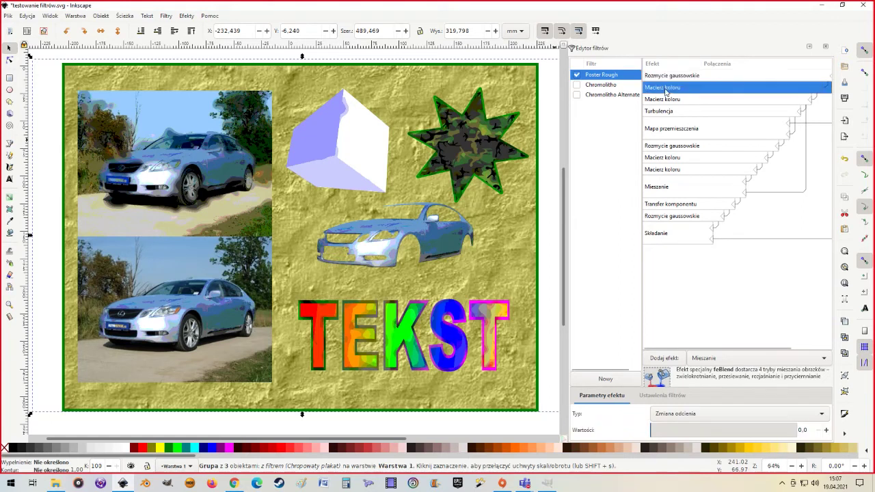
left_click(672, 100)
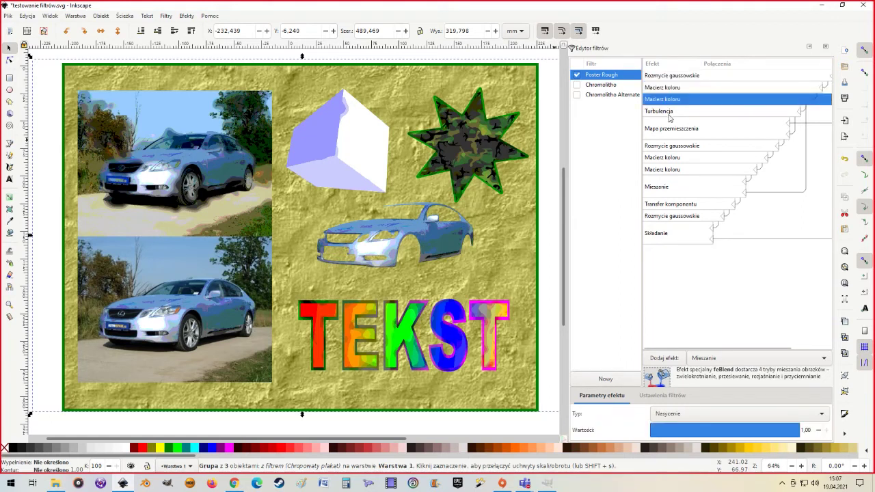
left_click(668, 113)
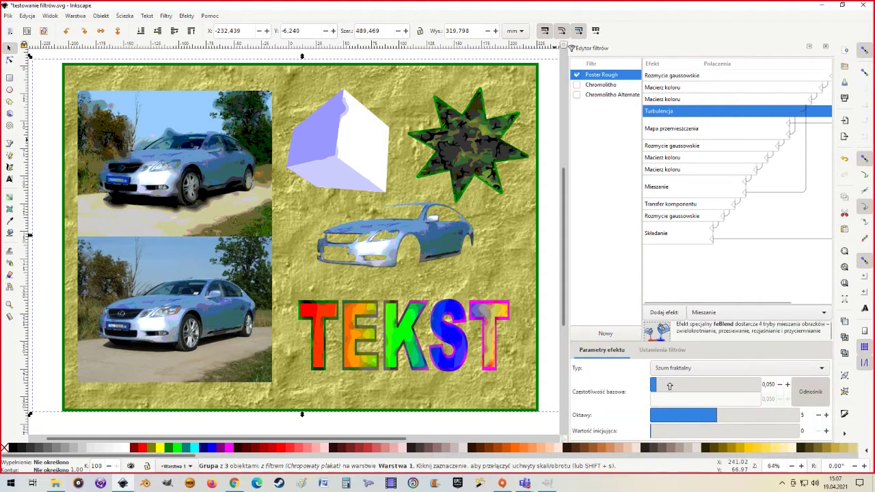
Give the turbulence 2 octaves, seed 717 and unlinked base frequencies 0.303 and 0.475.
left_click_drag(663, 385, 722, 391)
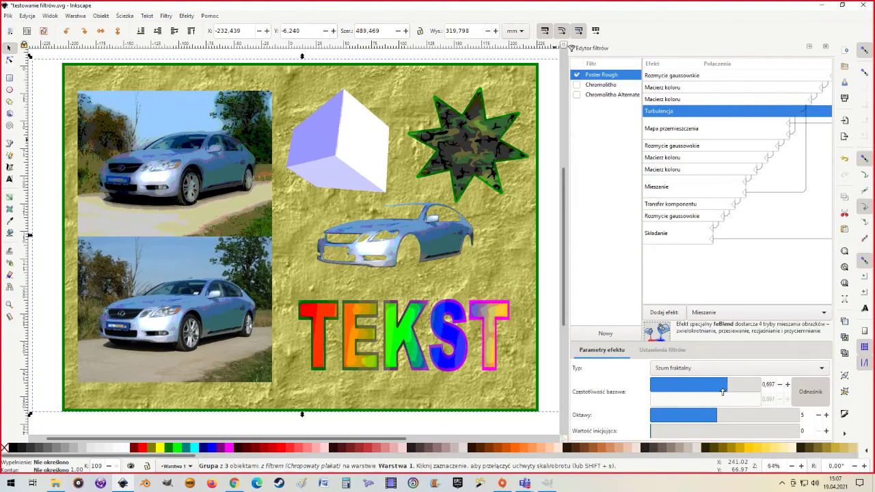
left_click_drag(723, 392, 624, 391)
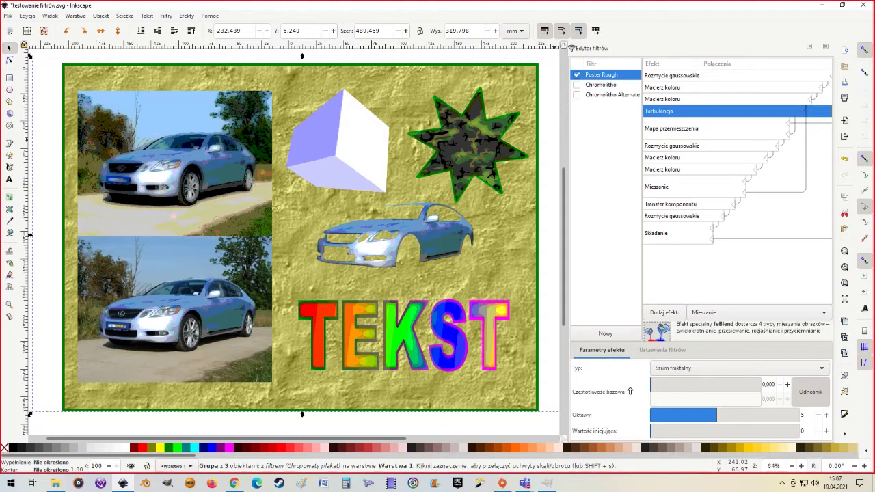
mouse_move(653, 390)
left_mouse_down()
mouse_move(769, 386)
mouse_move(572, 392)
mouse_move(771, 393)
left_mouse_up()
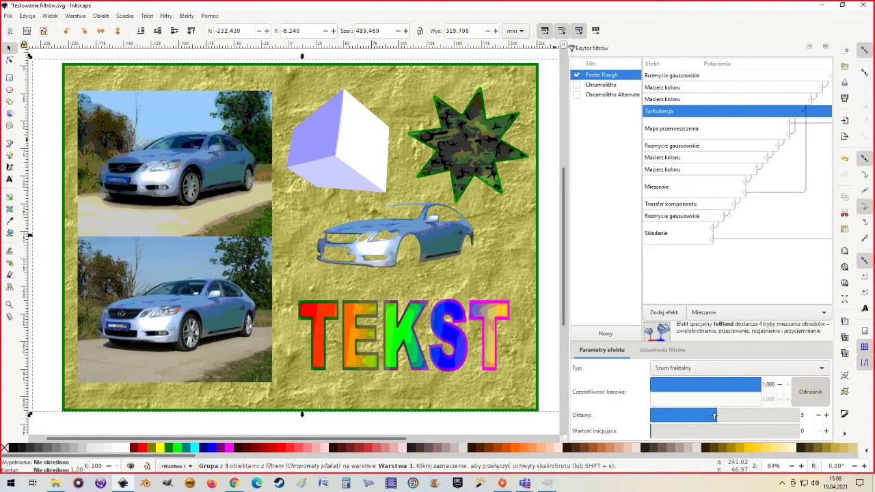
mouse_move(716, 414)
left_mouse_down()
mouse_move(651, 415)
mouse_move(666, 414)
left_mouse_up()
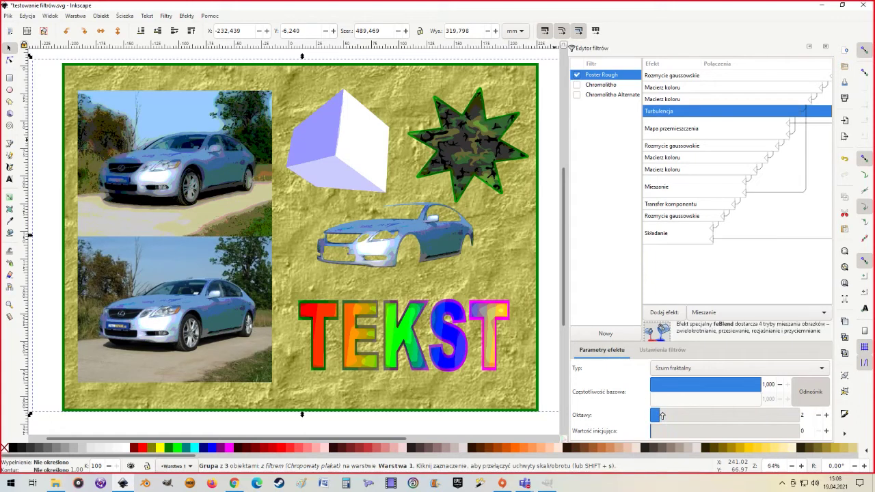
left_click_drag(747, 386, 695, 386)
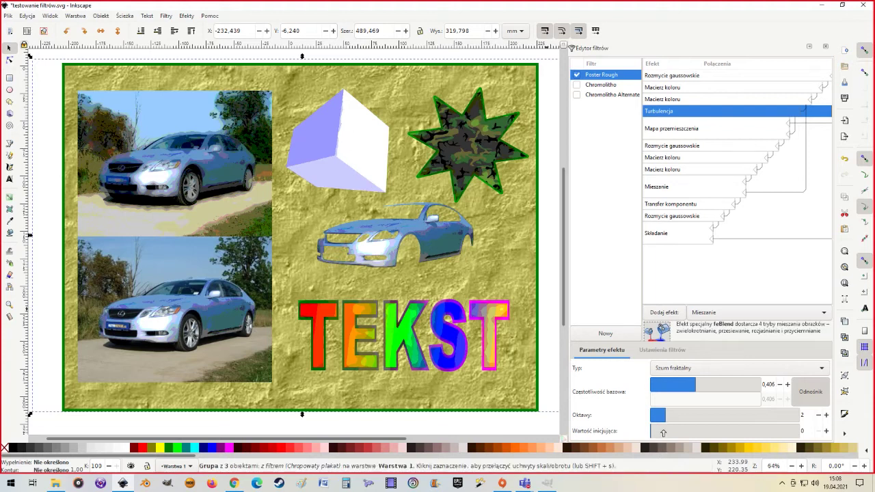
left_click_drag(663, 432, 757, 432)
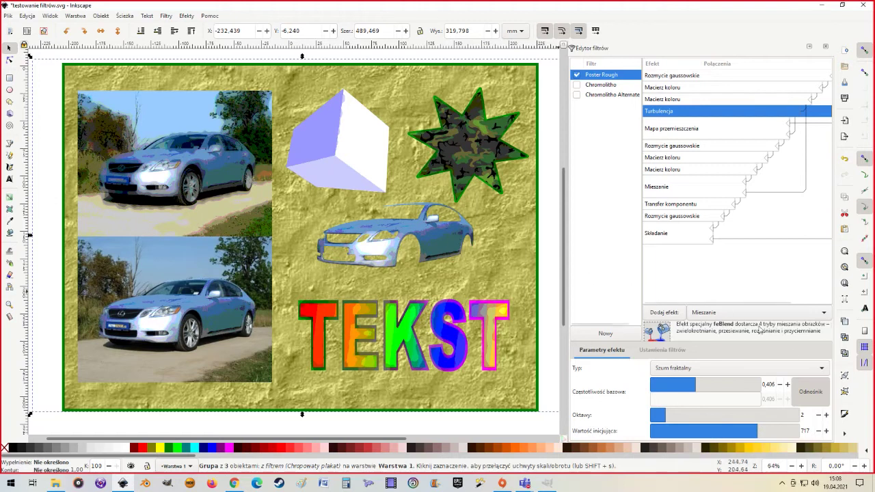
left_click(802, 390)
left_click_drag(711, 400, 685, 387)
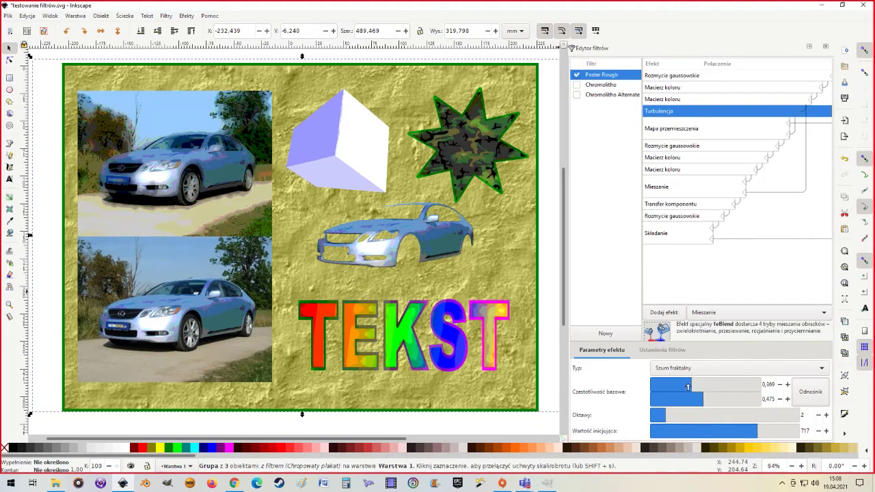
Set the displacement map scale to 14.9 and take X displacement from the Krycie channel.
left_click(688, 133)
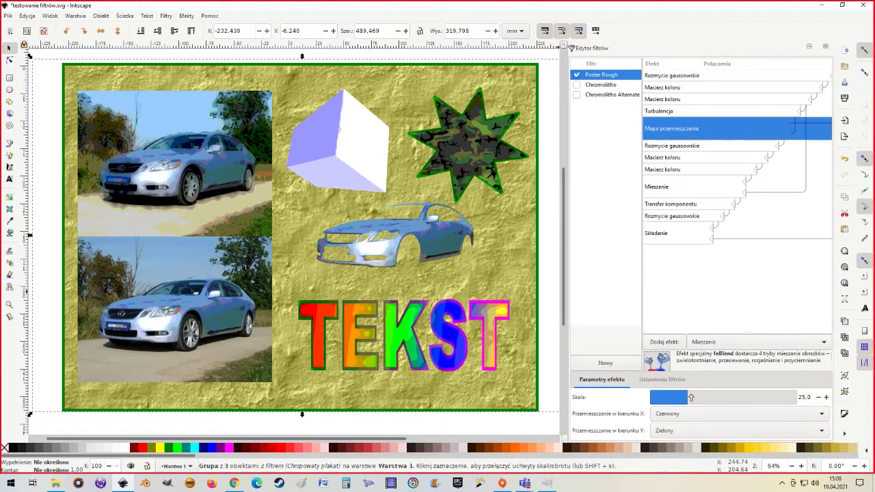
mouse_move(692, 397)
left_mouse_down()
mouse_move(745, 397)
mouse_move(643, 400)
left_mouse_up()
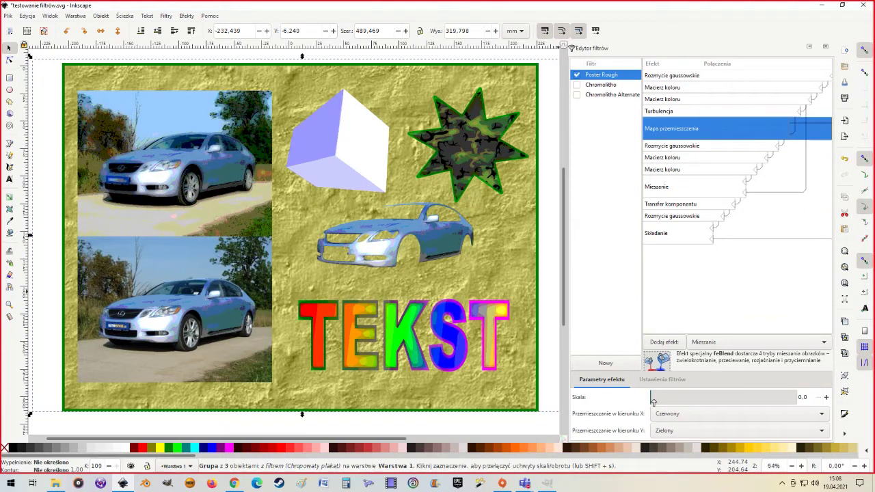
left_click_drag(653, 402, 672, 400)
left_click(672, 400)
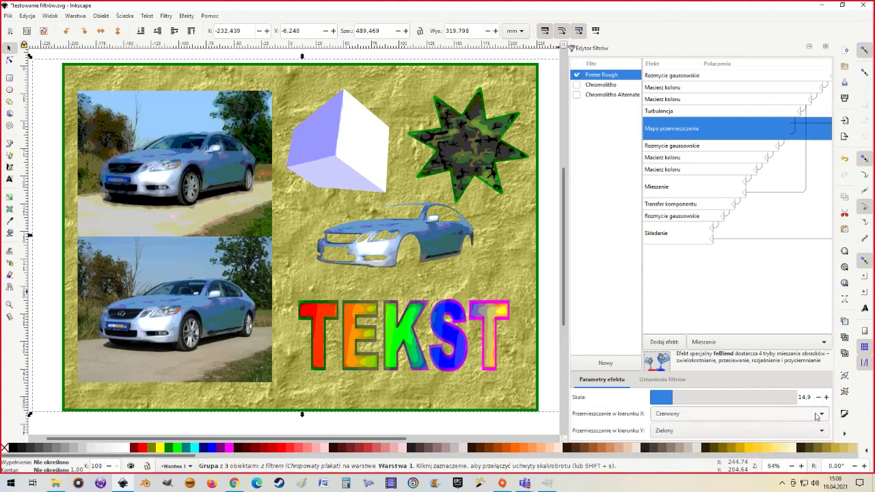
left_click(826, 416)
left_click(769, 440)
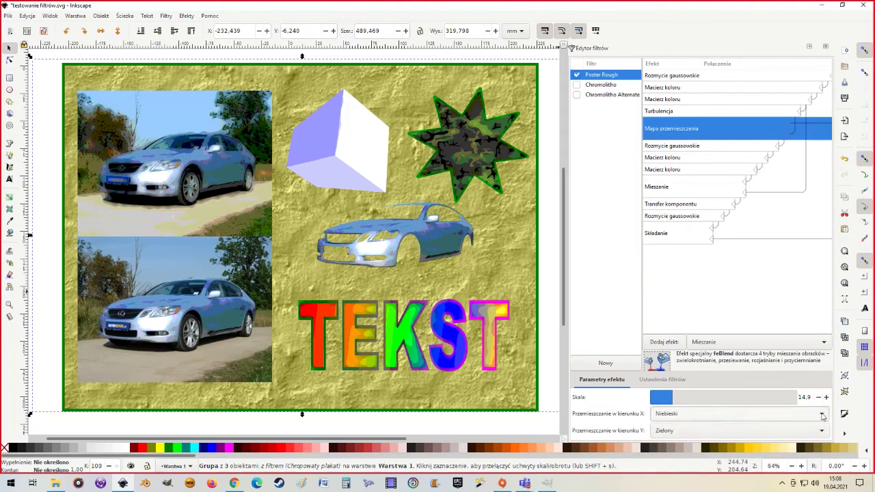
left_click(822, 415)
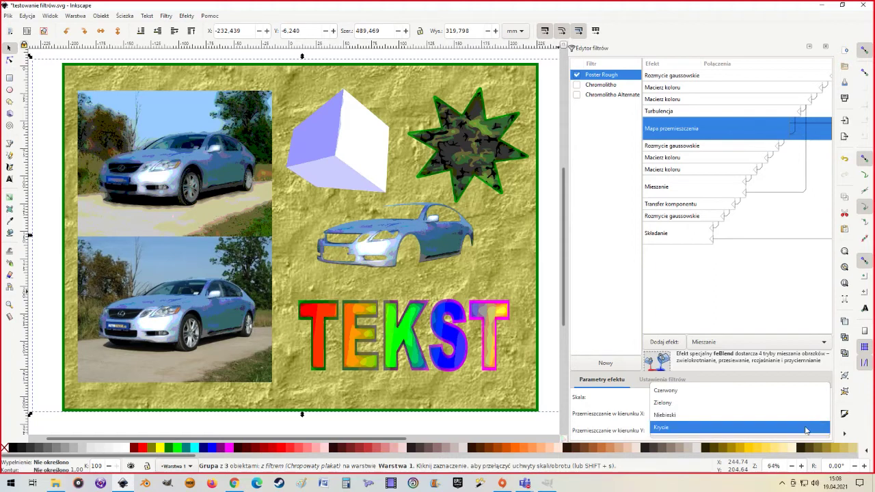
left_click(807, 427)
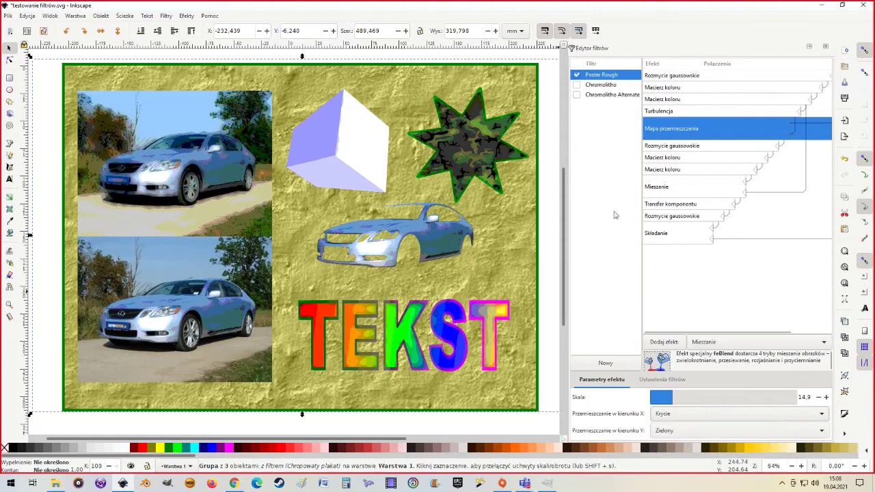
left_click(675, 147)
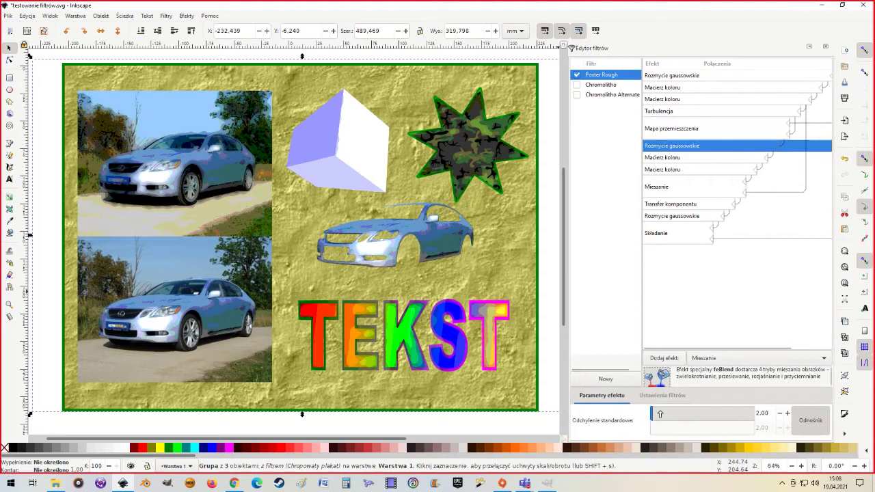
Drop the middle Gaussian blur to 0.01, and keep the first blur at 0.01 after briefly trying 8.73.
left_click_drag(669, 414, 652, 414)
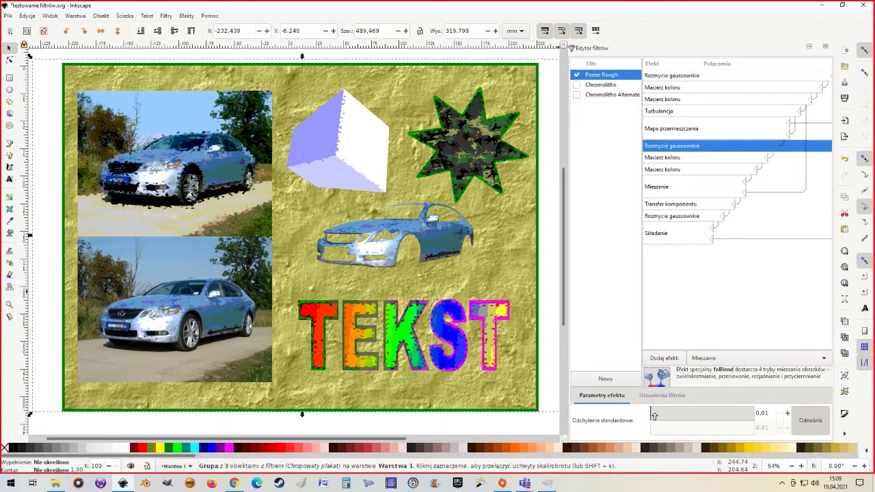
left_click_drag(654, 415, 650, 415)
left_click(675, 76)
left_click_drag(660, 412, 650, 414)
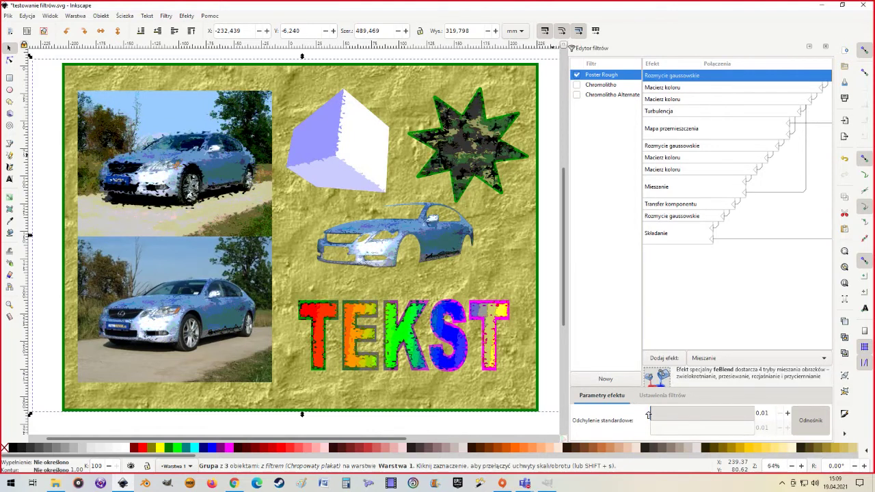
Change the turbulence to base frequencies 0.586 and 0.225, 3 octaves and seed 644.
left_click(669, 113)
mouse_move(684, 387)
left_mouse_down()
mouse_move(708, 386)
mouse_move(687, 402)
left_mouse_up()
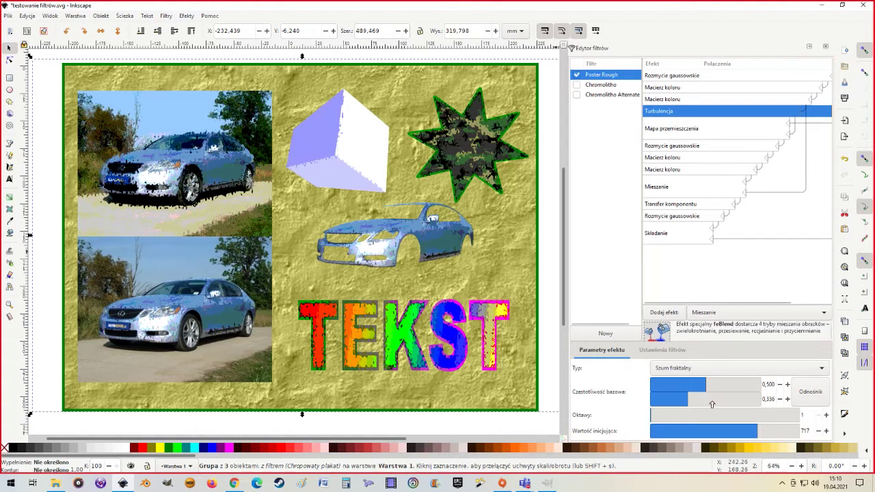
mouse_move(695, 385)
left_mouse_down()
mouse_move(717, 380)
mouse_move(706, 395)
mouse_move(668, 400)
mouse_move(677, 399)
mouse_move(664, 417)
mouse_move(694, 413)
left_mouse_up()
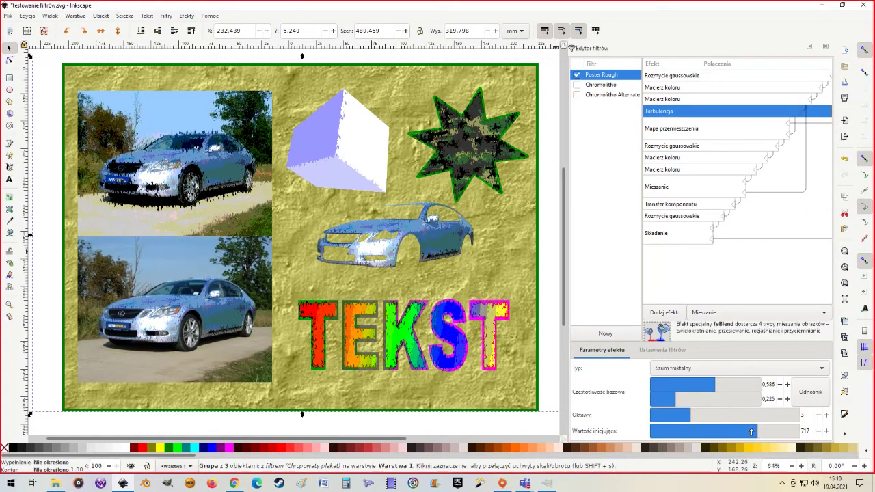
mouse_move(751, 431)
left_mouse_down()
mouse_move(690, 429)
mouse_move(749, 426)
left_mouse_up()
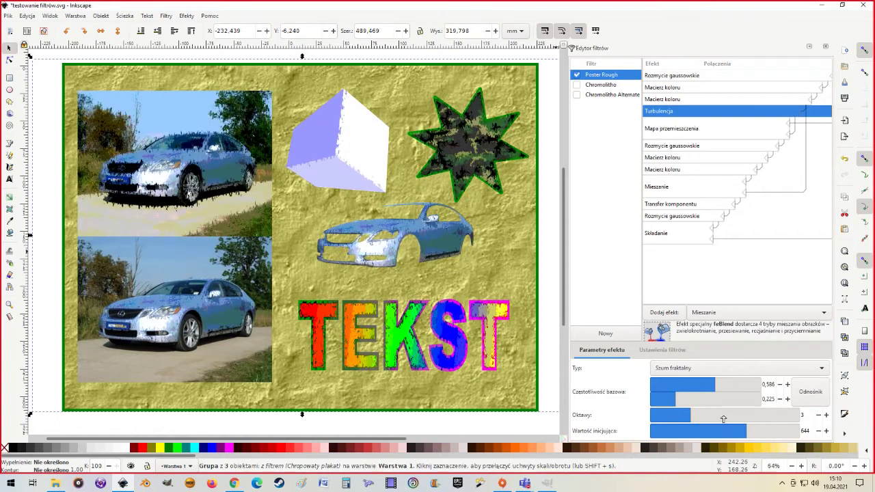
Raise Poster Rough's displacement map scale to 96.0, then try blur on the following Gaussian blur.
left_click(677, 129)
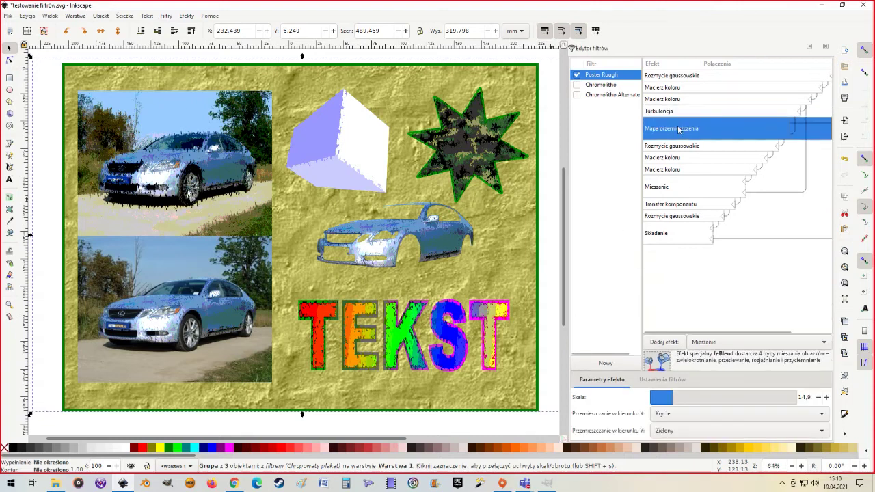
left_click_drag(673, 398, 707, 404)
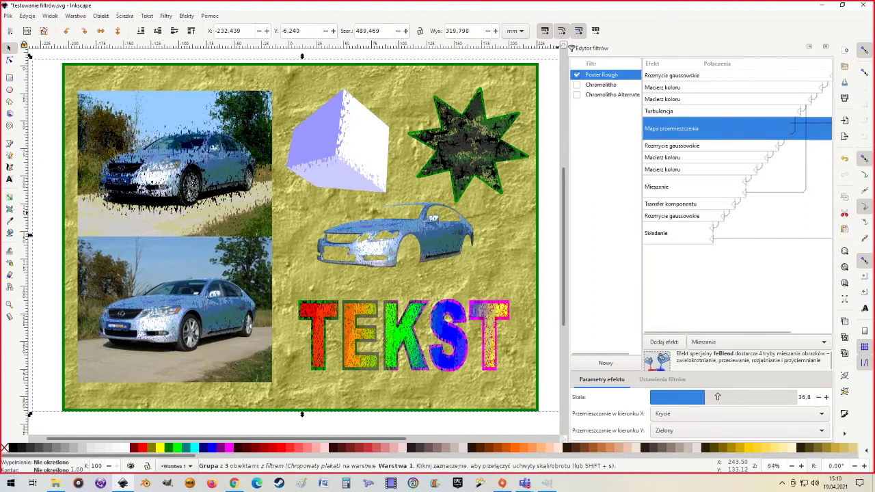
mouse_move(717, 396)
left_mouse_down()
mouse_move(812, 391)
mouse_move(755, 390)
mouse_move(793, 382)
left_mouse_up()
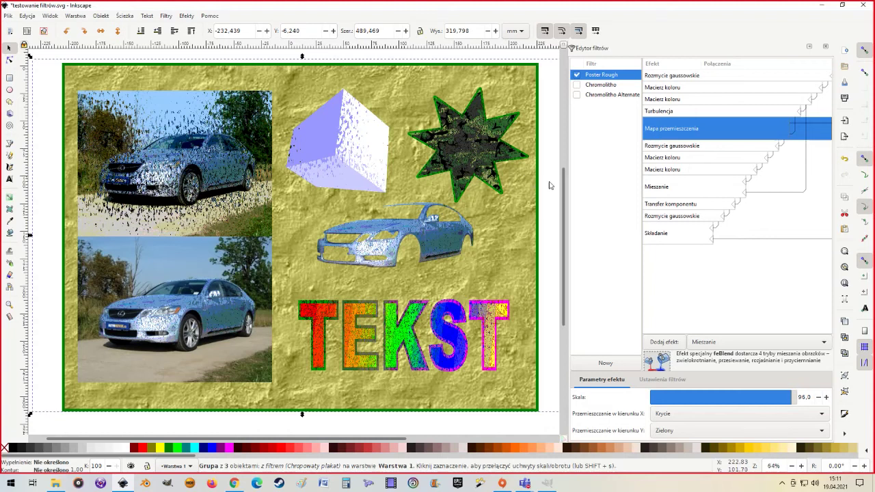
left_click(673, 145)
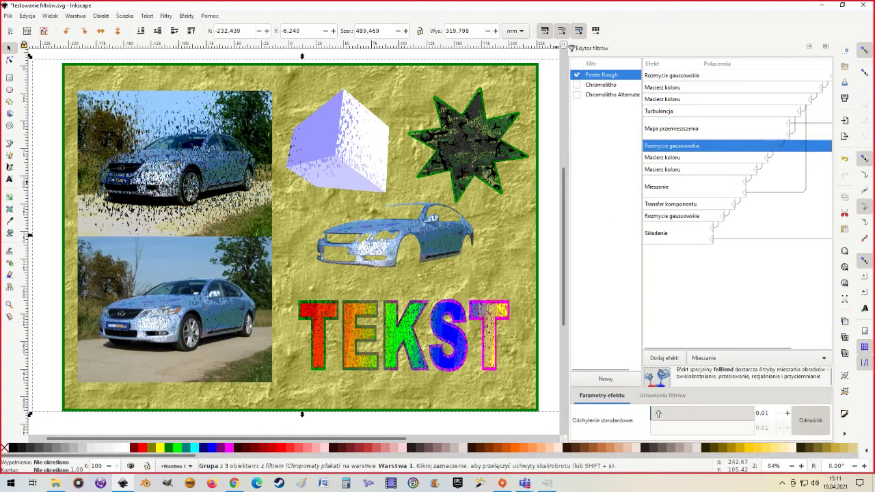
mouse_move(665, 413)
left_mouse_down()
mouse_move(653, 414)
mouse_move(733, 408)
mouse_move(642, 412)
left_mouse_up()
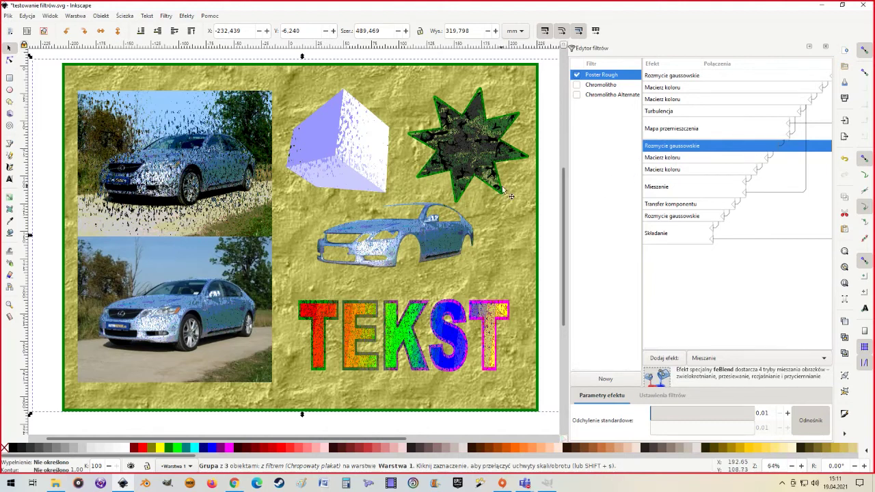
Shift the Poster Rough colour matrix hue by 29.5 and lower the second matrix's saturation.
left_click(685, 158)
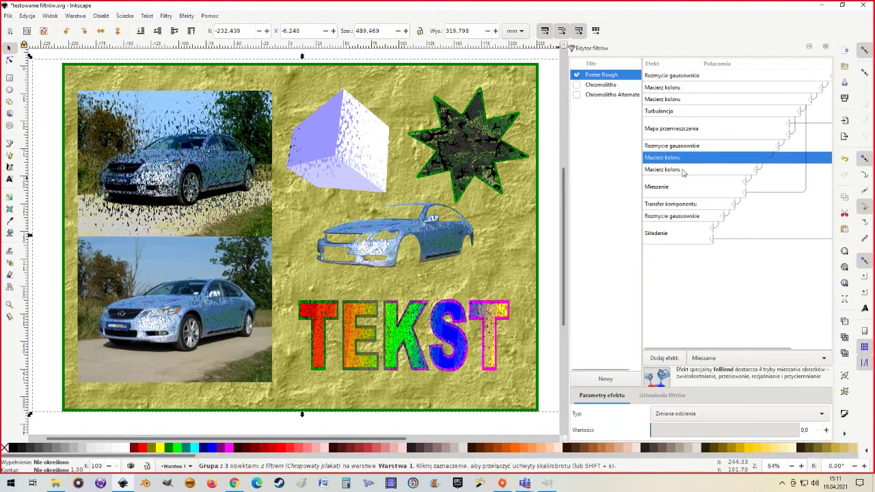
left_click(677, 159)
mouse_move(672, 432)
left_mouse_down()
mouse_move(762, 430)
mouse_move(707, 430)
mouse_move(719, 429)
left_mouse_up()
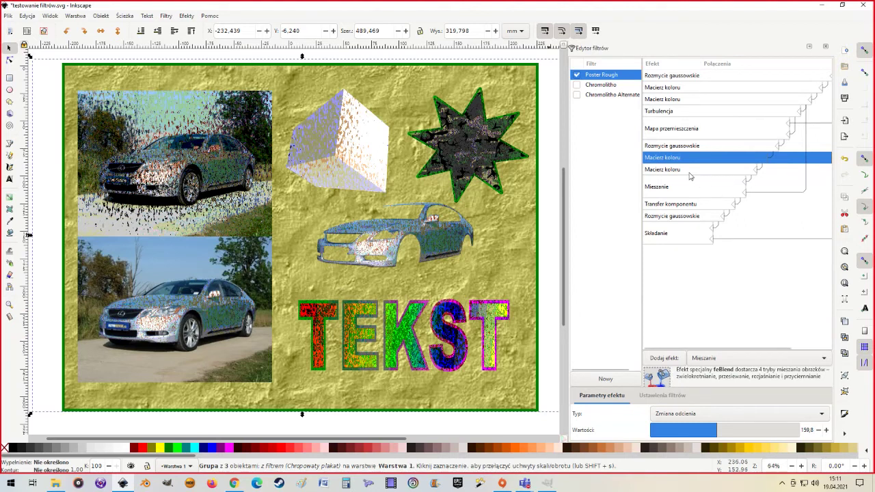
left_click(683, 170)
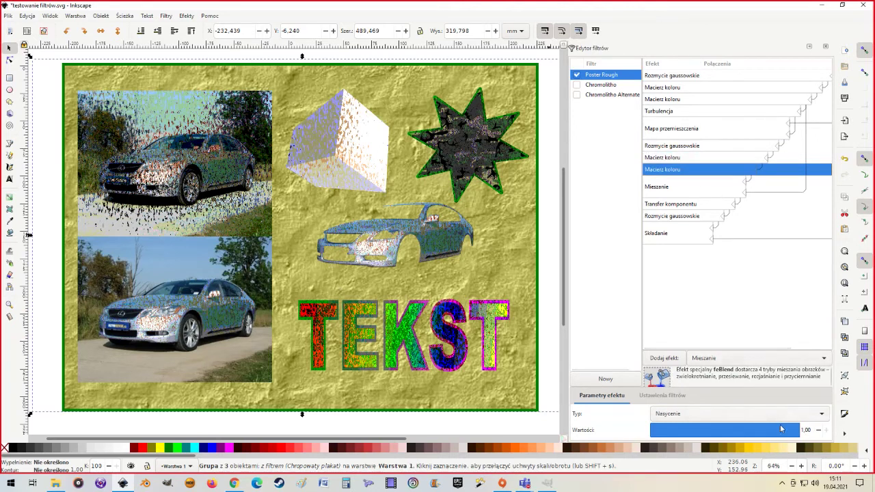
mouse_move(792, 430)
left_mouse_down()
mouse_move(717, 435)
mouse_move(806, 430)
left_mouse_up()
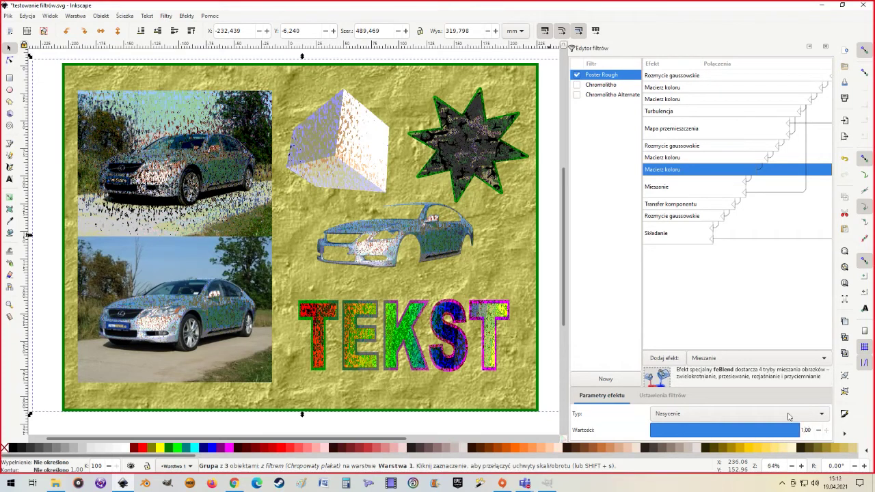
Inspect the blend and component transfer steps, then experiment with the final Gaussian blur deviation.
left_click(693, 195)
left_click(686, 205)
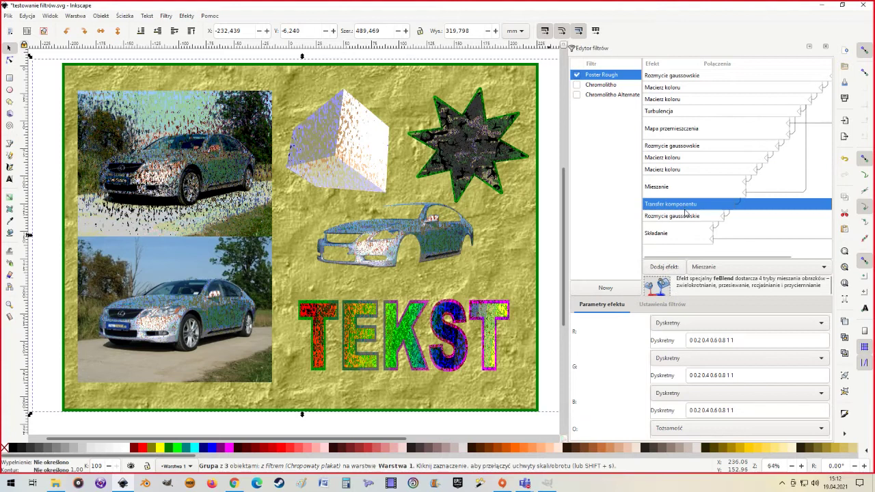
left_click(677, 217)
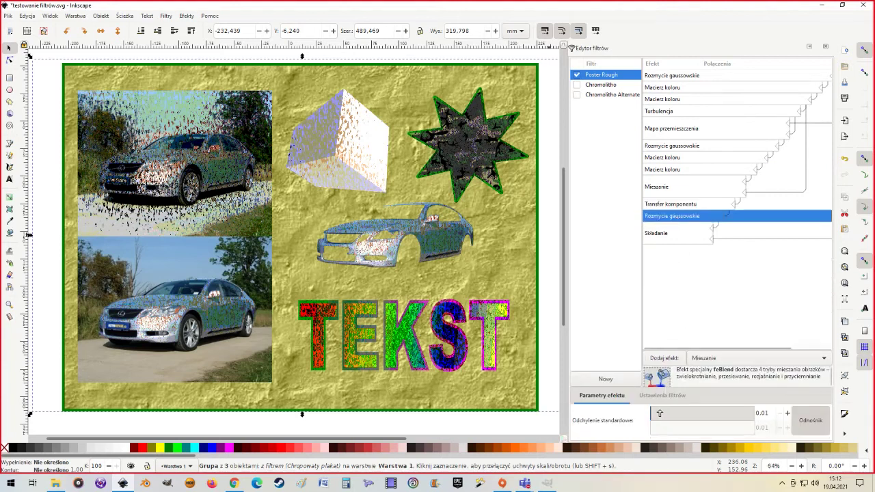
mouse_move(661, 413)
left_mouse_down()
mouse_move(712, 410)
mouse_move(645, 415)
left_mouse_up()
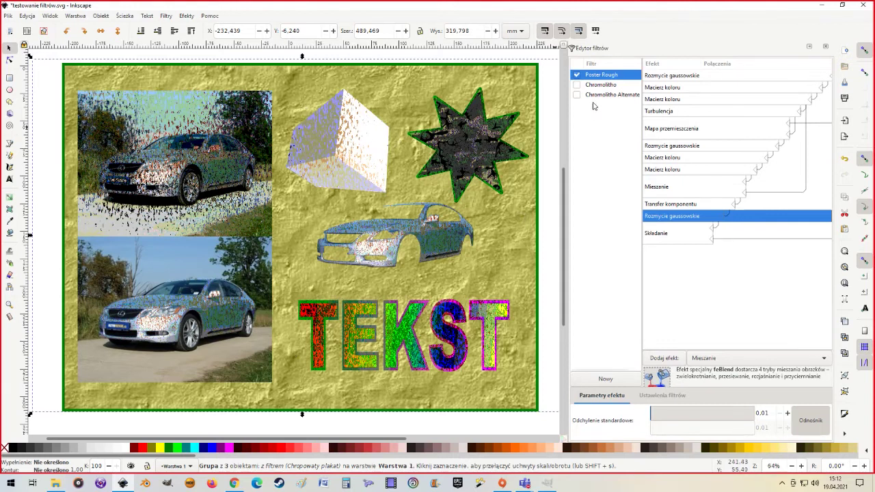
Remove Poster Rough and live-preview the Electrize painting filter on the group.
left_click(576, 74)
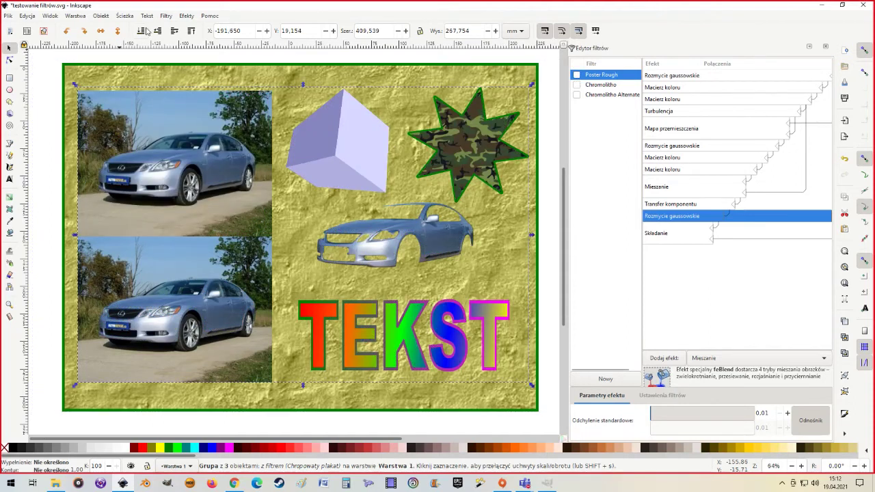
left_click(166, 16)
mouse_move(207, 81)
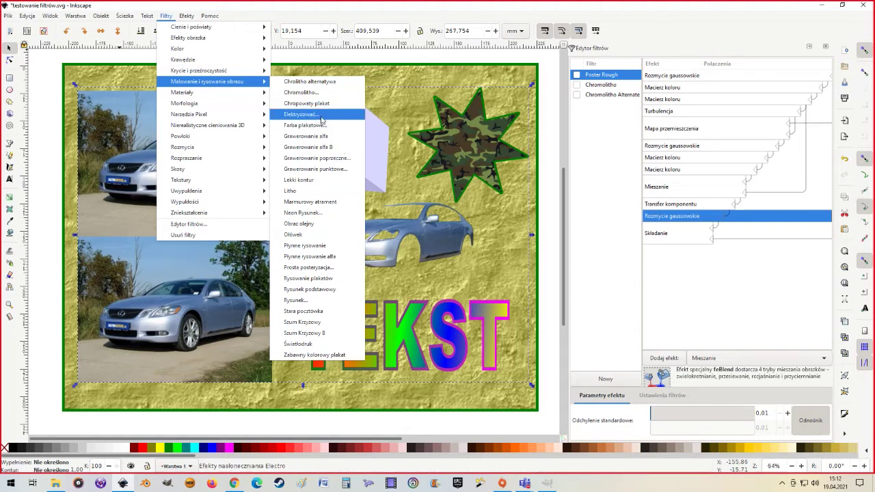
left_click(298, 116)
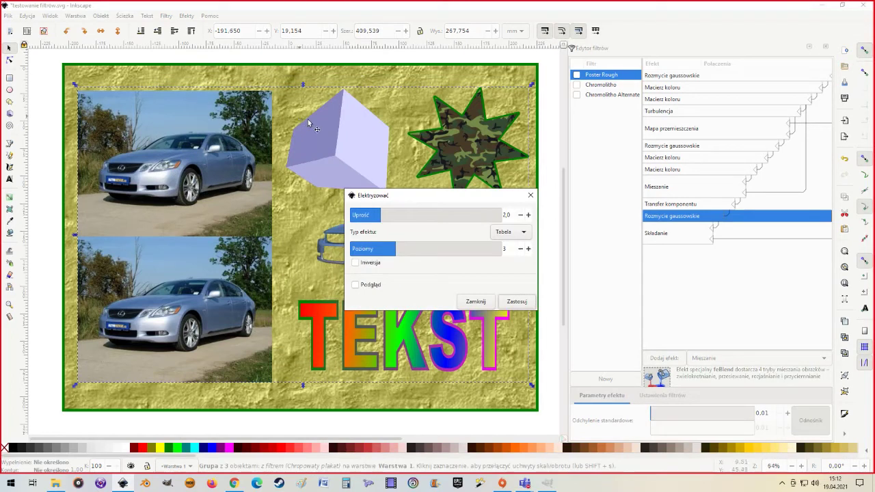
left_click(355, 285)
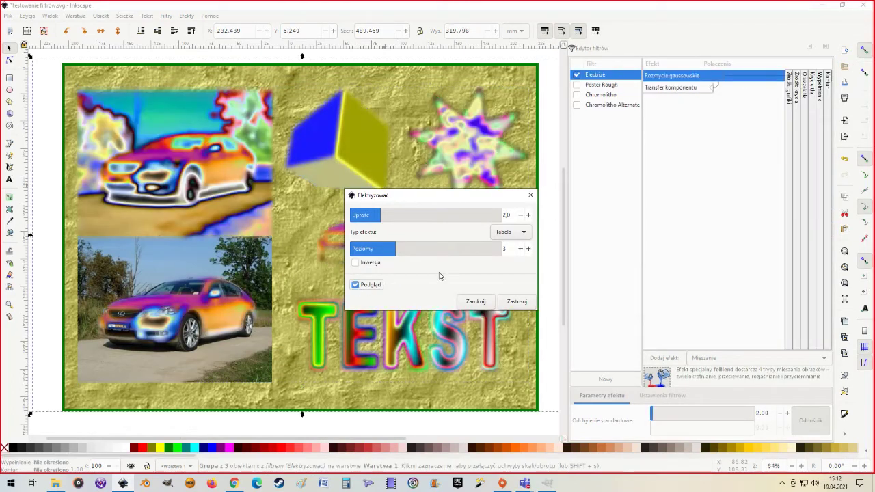
Move the Electrize dialog off the artwork and set simplify 2.6 with 9 levels.
mouse_move(419, 198)
left_mouse_down()
mouse_move(513, 164)
mouse_move(521, 203)
mouse_move(515, 142)
mouse_move(583, 186)
mouse_move(572, 179)
left_mouse_up()
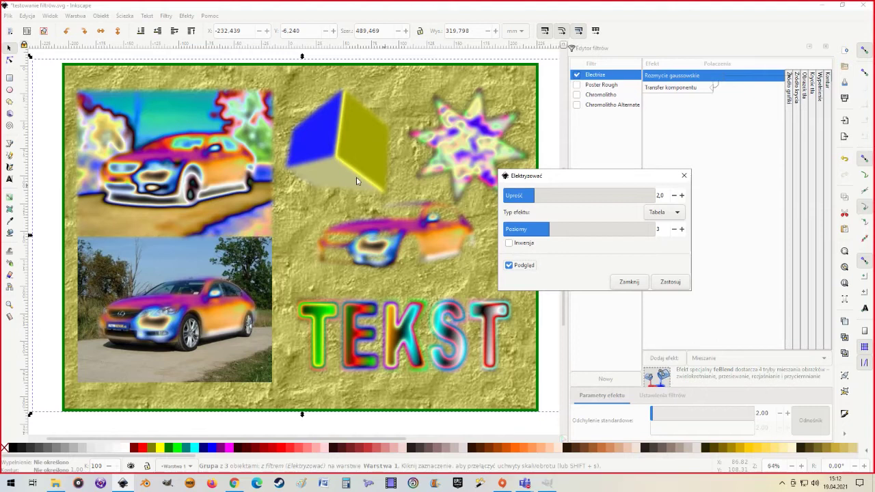
mouse_move(539, 195)
left_mouse_down()
mouse_move(580, 191)
mouse_move(505, 193)
left_mouse_up()
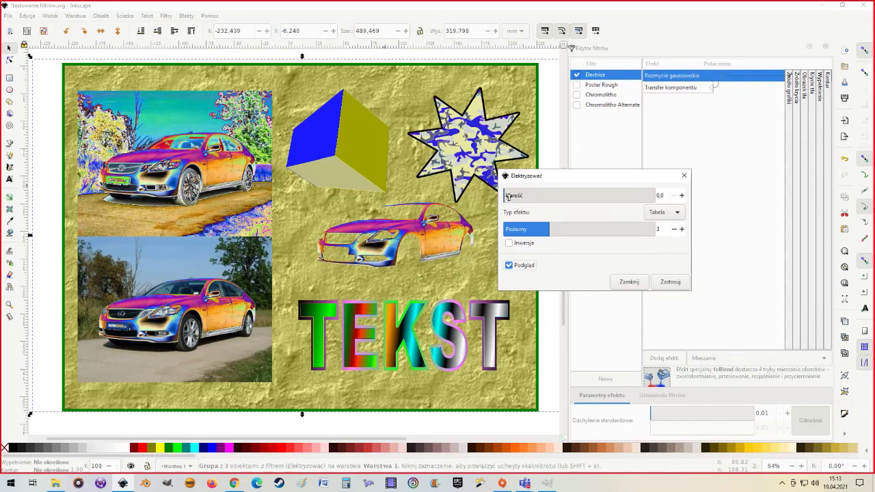
mouse_move(508, 196)
left_mouse_down()
mouse_move(557, 195)
mouse_move(546, 197)
left_mouse_up()
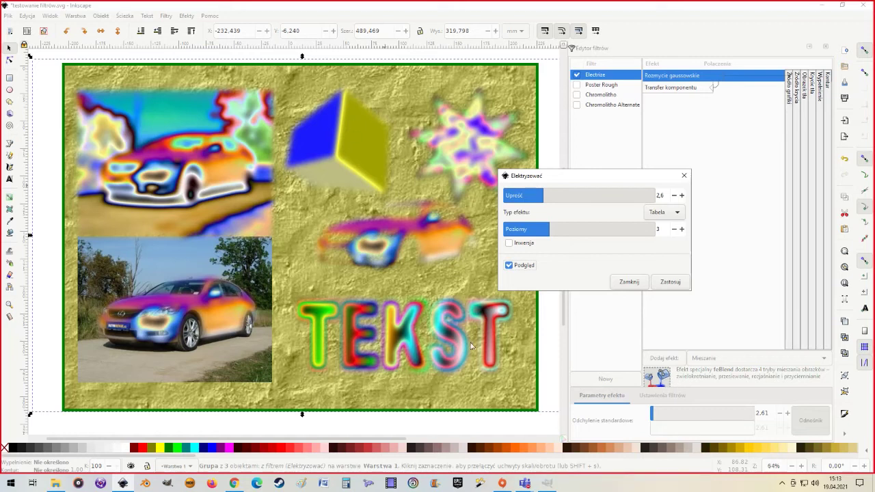
left_click_drag(551, 229, 526, 232)
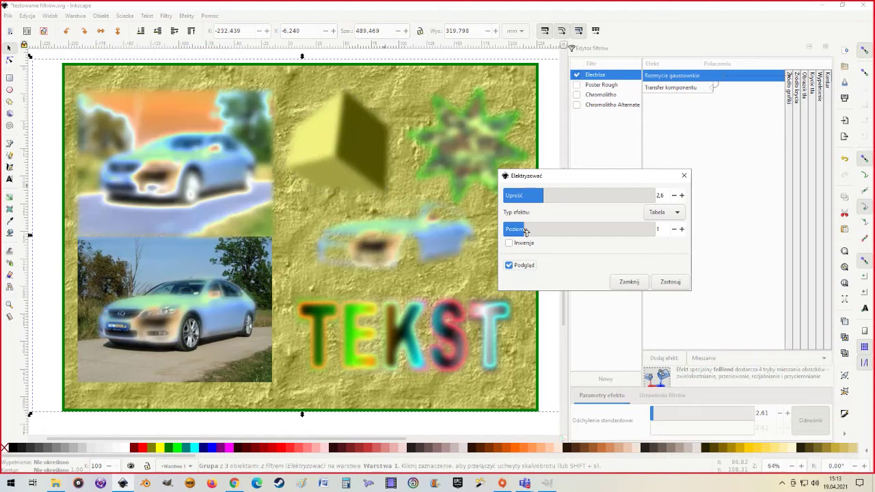
mouse_move(526, 232)
left_mouse_down()
mouse_move(506, 233)
mouse_move(639, 224)
left_mouse_up()
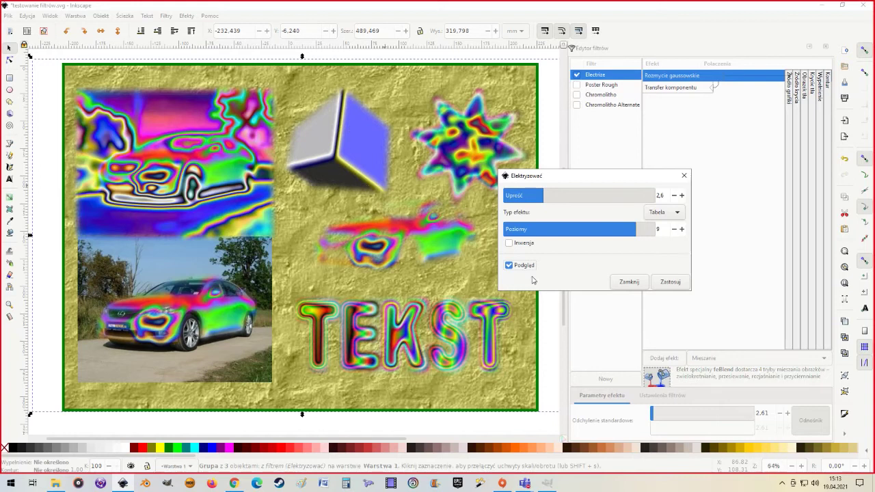
Leave Electrize un-inverted, set 3 levels and simplify 2.4, and apply it to the group.
left_click(509, 244)
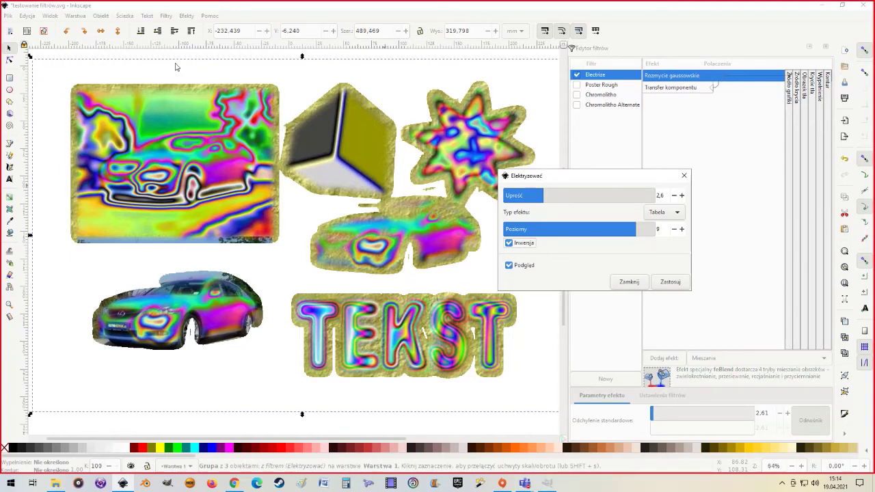
left_click(508, 244)
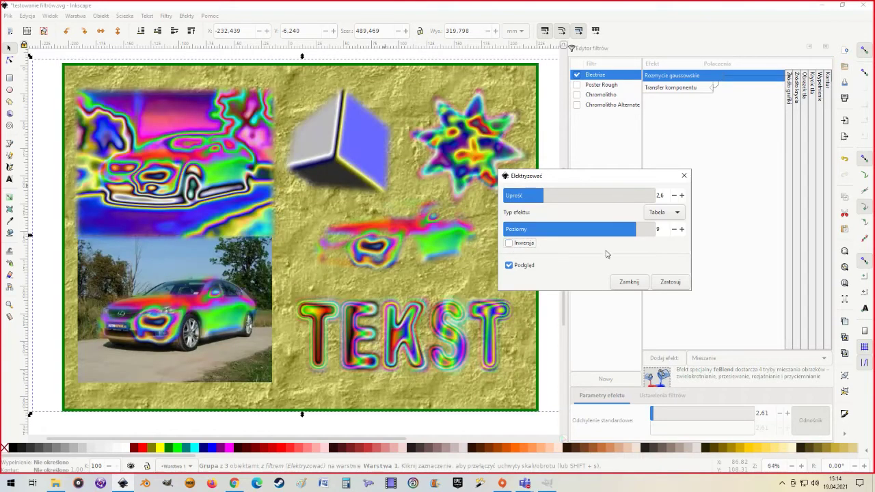
left_click_drag(627, 234, 552, 232)
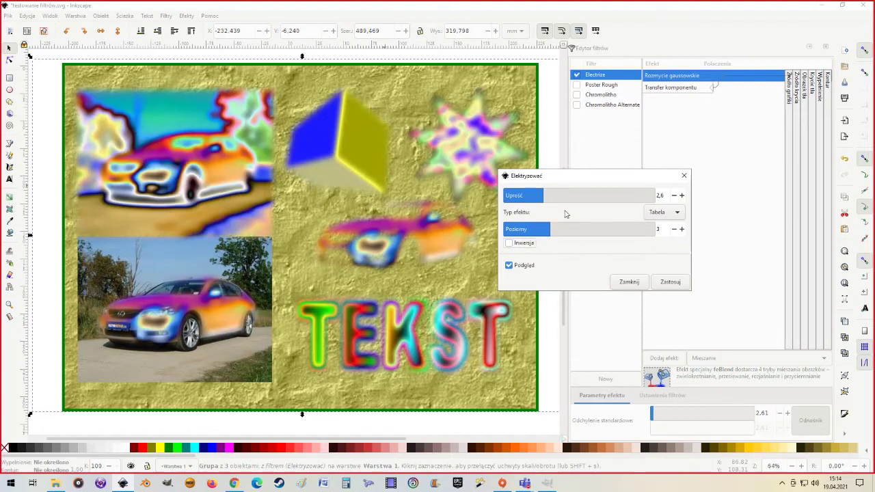
left_click_drag(544, 196, 539, 195)
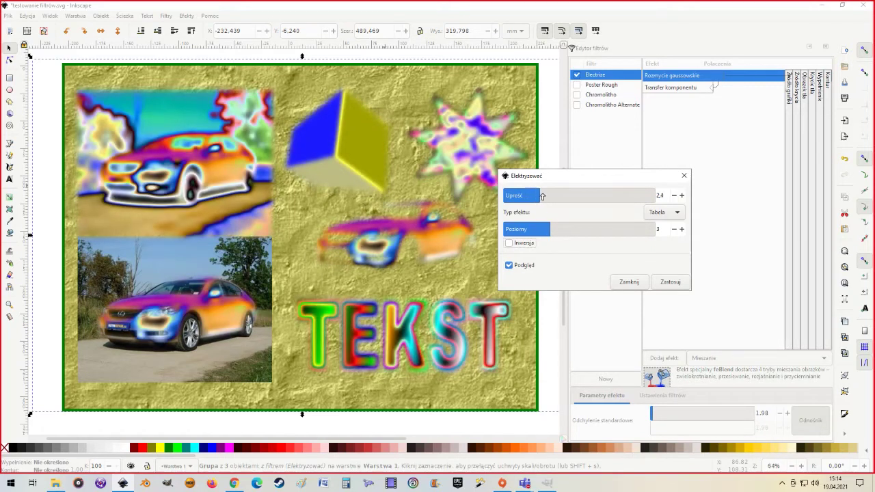
left_click(670, 281)
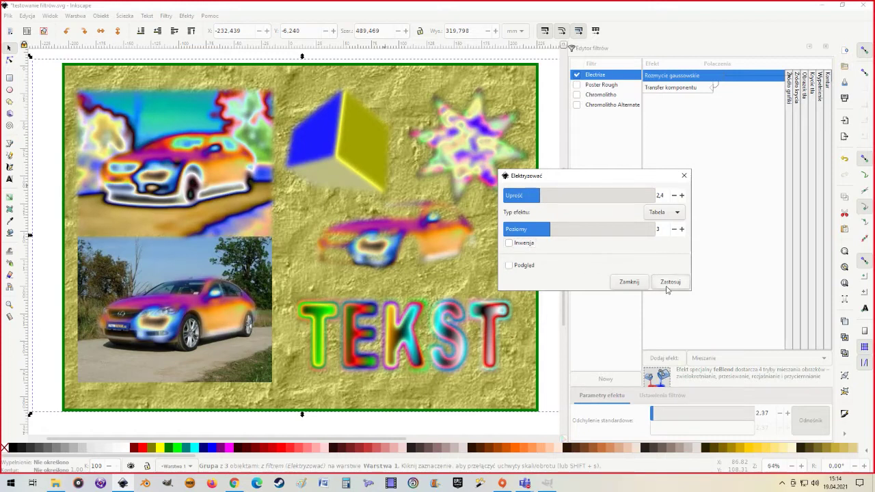
Close the Electrize settings and retune the filter's Gaussian blur deviation.
left_click(629, 281)
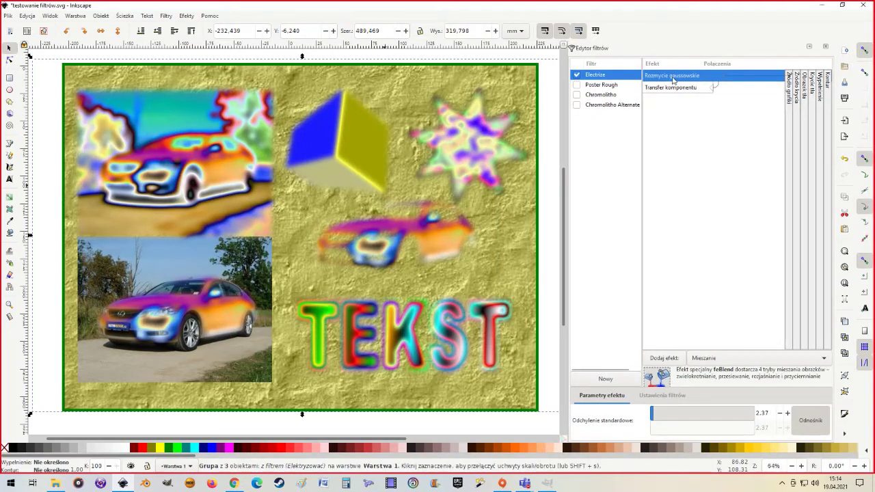
left_click_drag(653, 413, 653, 414)
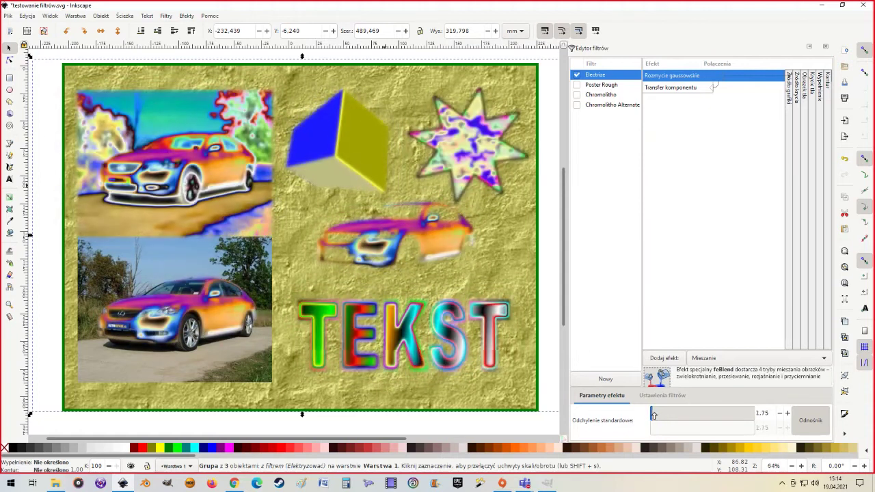
left_click_drag(652, 413, 653, 415)
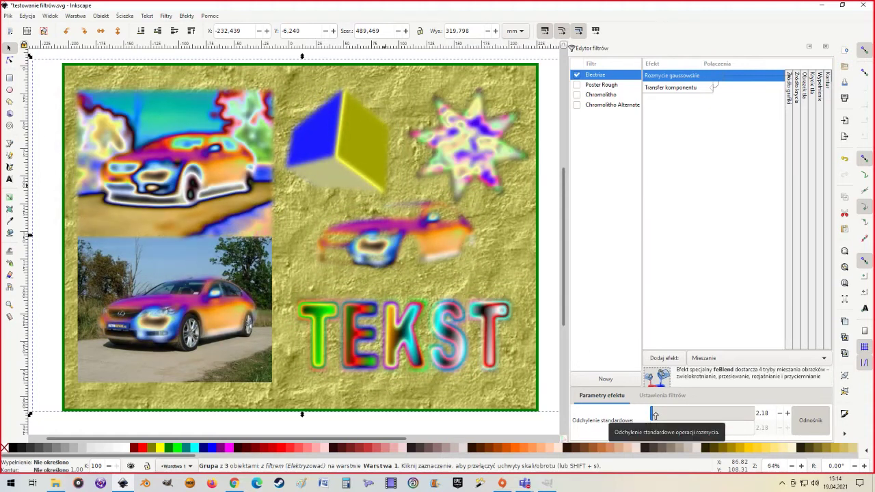
Experiment with the component transfer red table, ending back at 0 1 0 1 0.
left_click(679, 88)
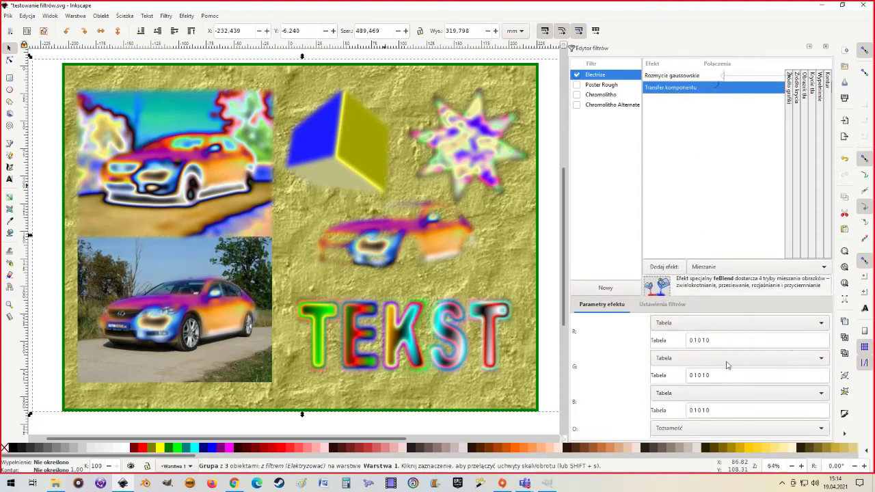
left_click(708, 344)
key("BackSpace")
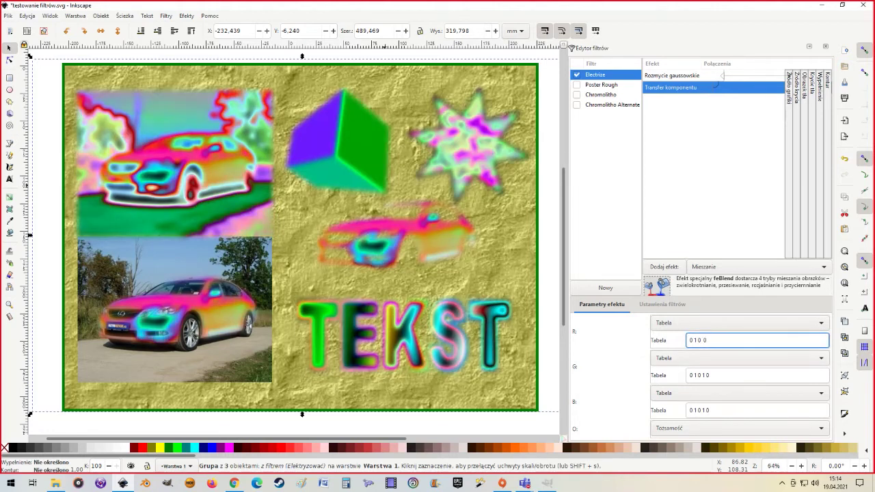
type("2")
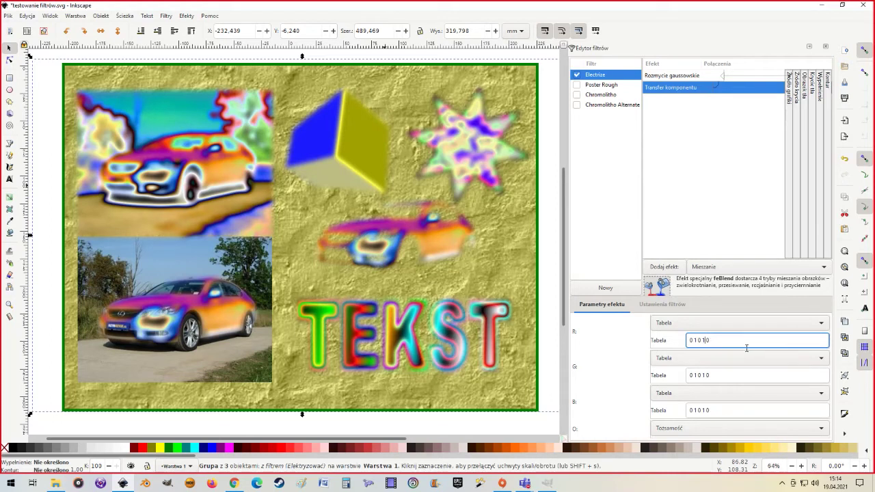
type("1")
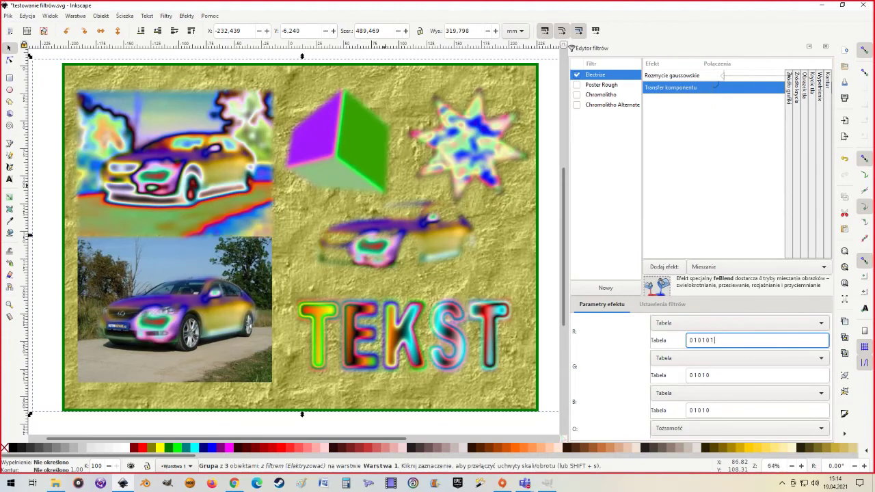
type(" 0")
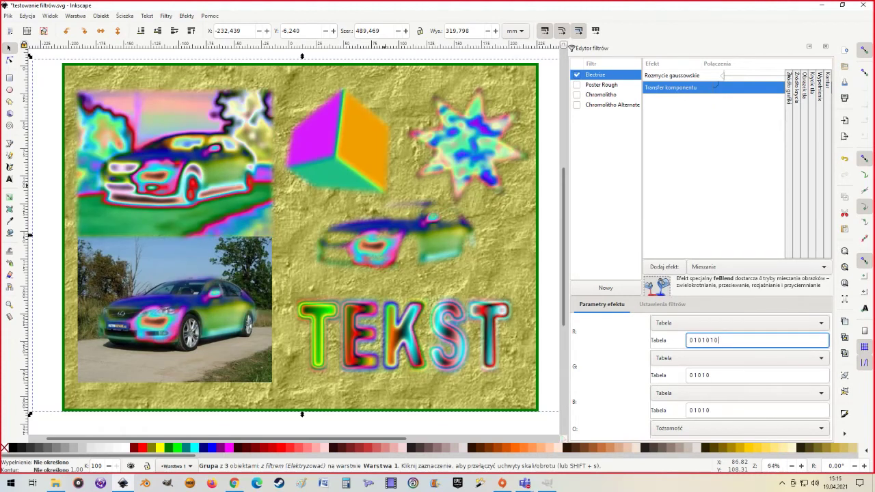
type(" 1 0")
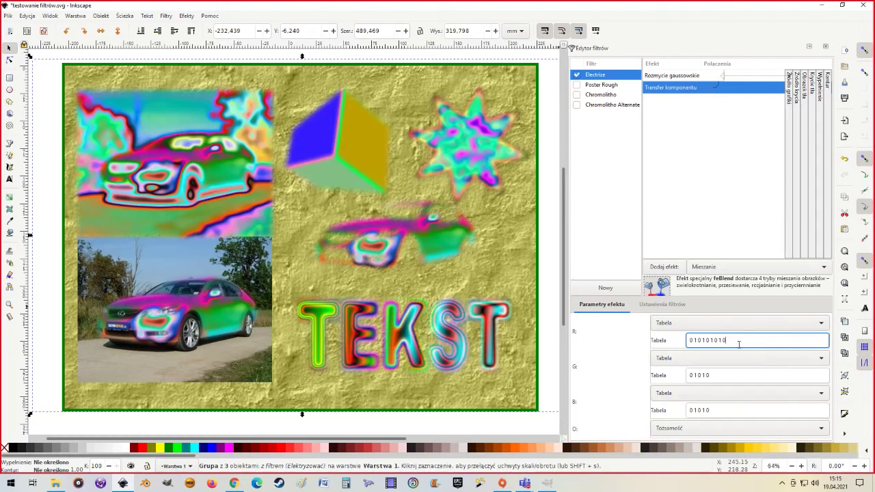
key("BackSpace")
key("BackSpace")
key("BackSpace")
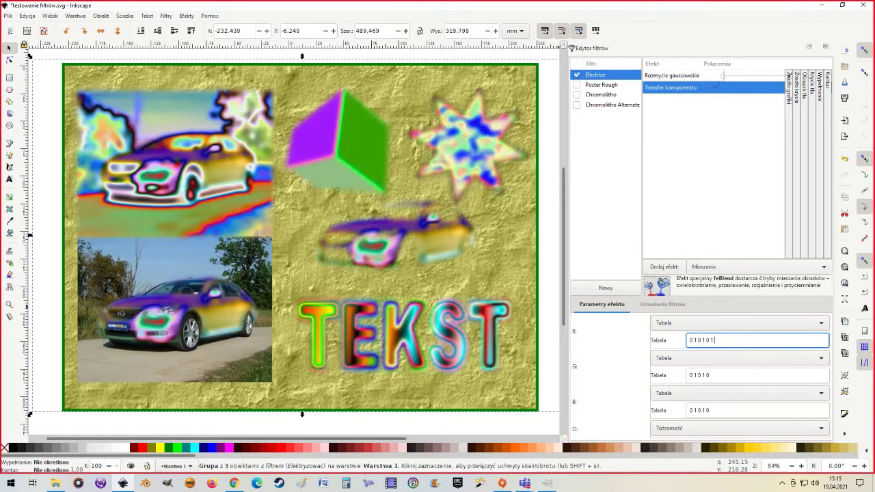
key("BackSpace")
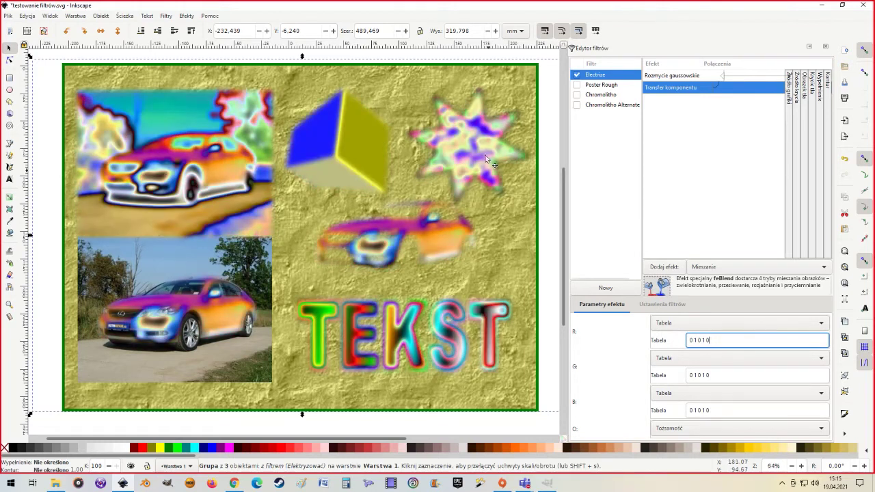
Replace Electrize with a live Poster Paint preview and move its dialog beside the artwork.
left_click(576, 75)
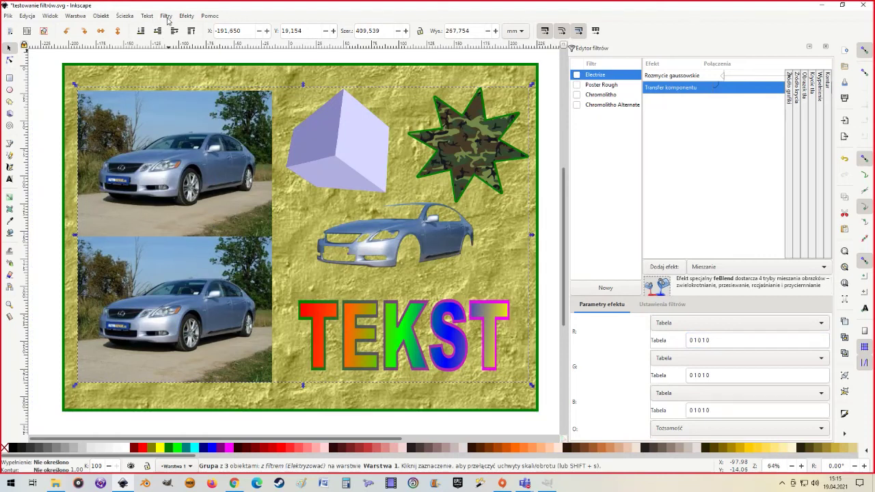
left_click(166, 16)
mouse_move(207, 81)
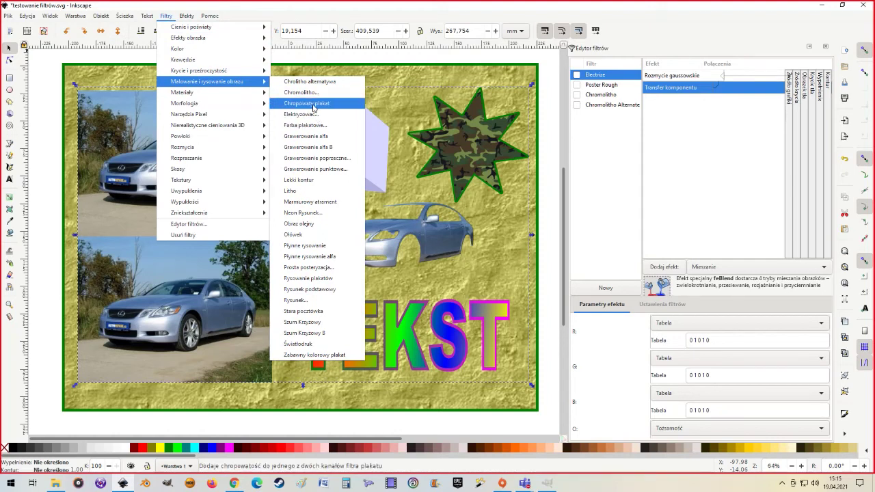
left_click(312, 126)
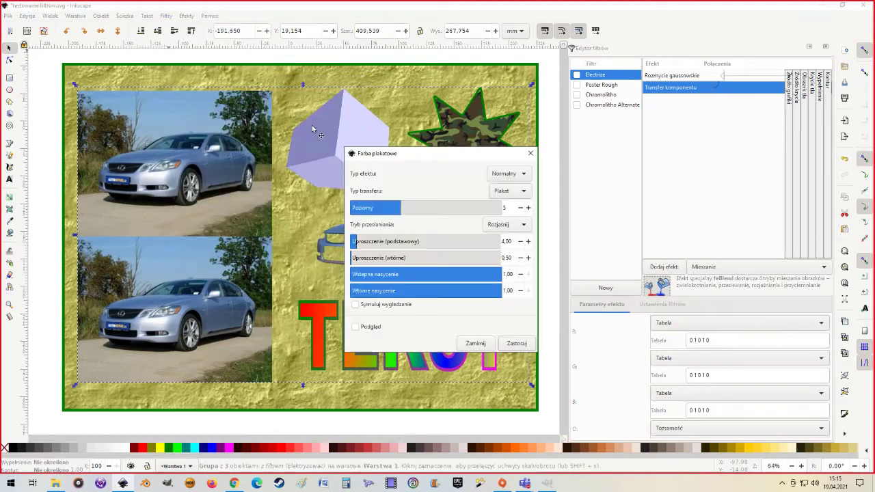
left_click(356, 327)
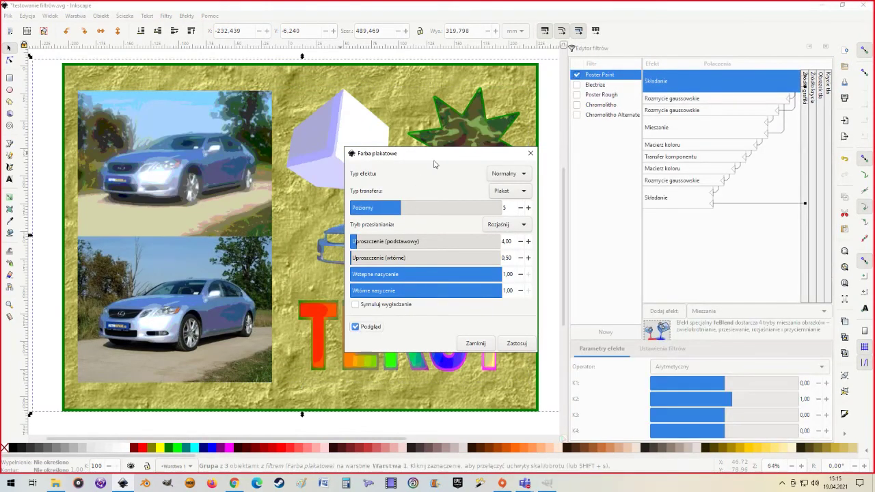
mouse_move(429, 161)
left_mouse_down()
mouse_move(628, 131)
mouse_move(615, 115)
left_mouse_up()
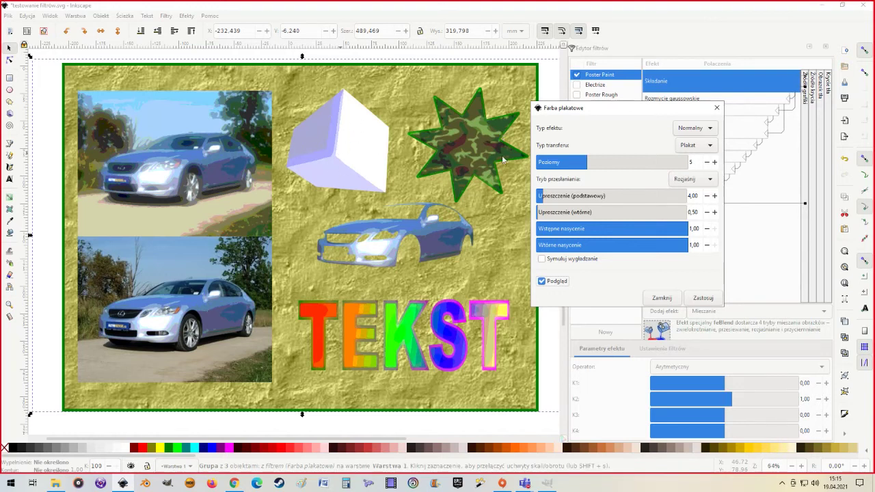
Set Poster Paint to 8 levels, Utrudniona effect type and Malarstwo transfer type.
mouse_move(597, 164)
left_mouse_down()
mouse_move(668, 162)
mouse_move(541, 160)
mouse_move(620, 163)
left_mouse_up()
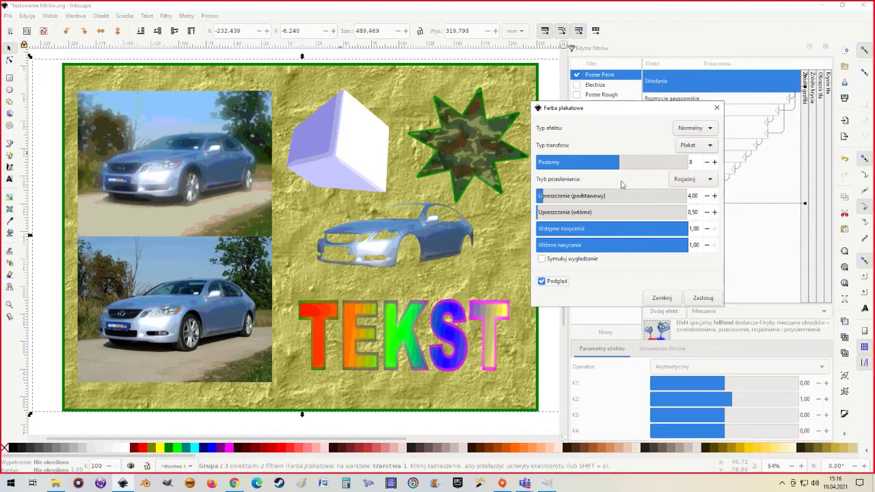
left_click(707, 130)
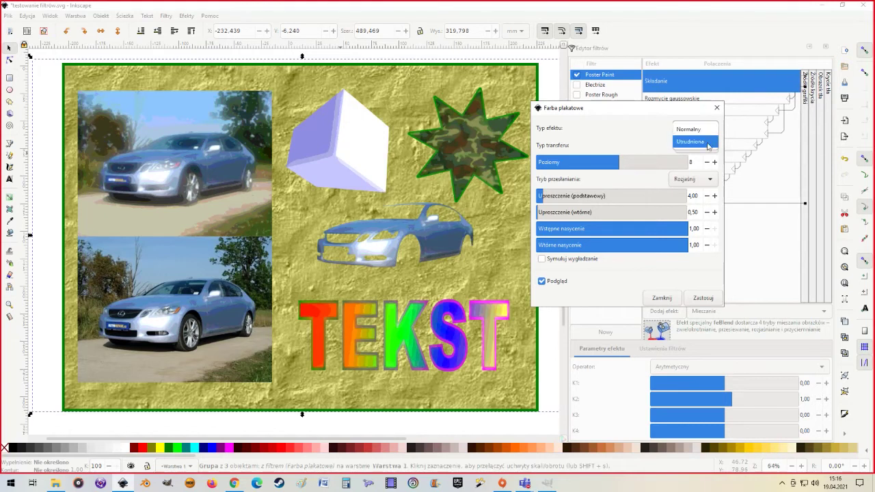
left_click(707, 142)
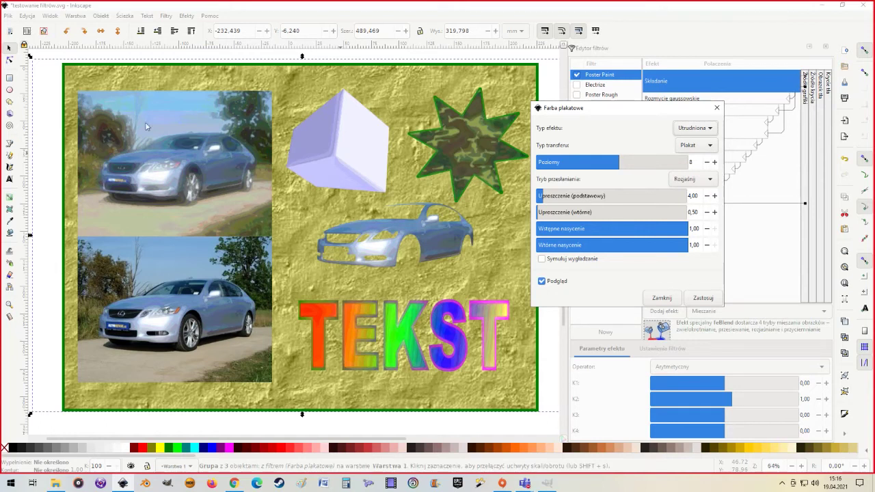
left_click(709, 146)
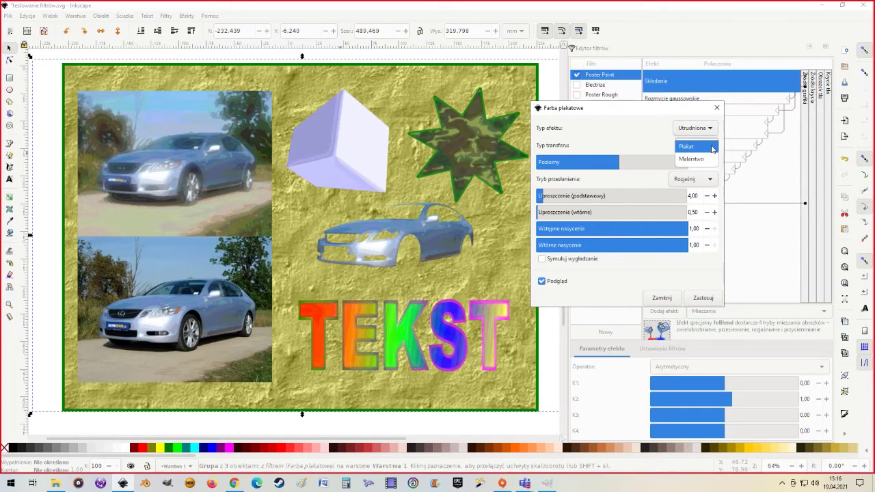
left_click(706, 159)
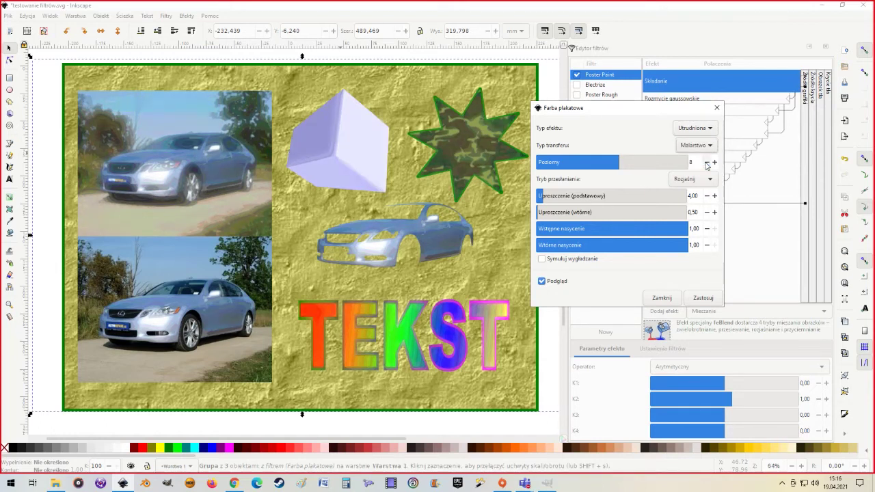
left_click(709, 147)
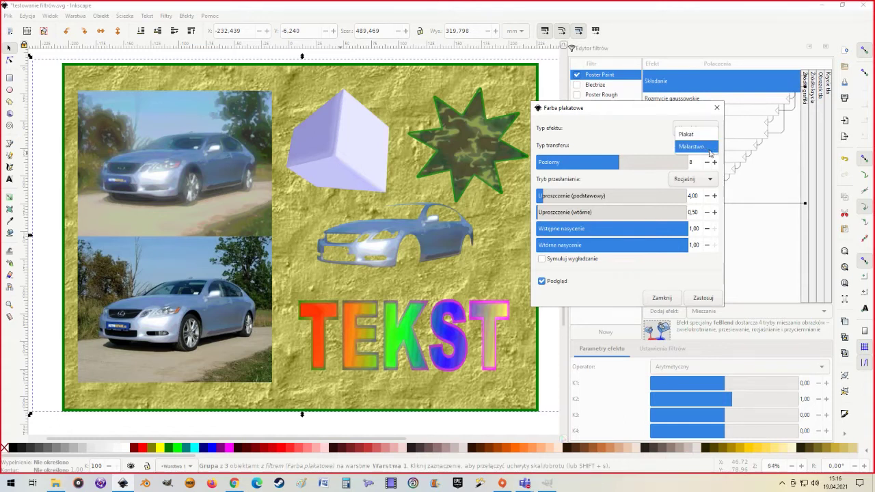
left_click(708, 147)
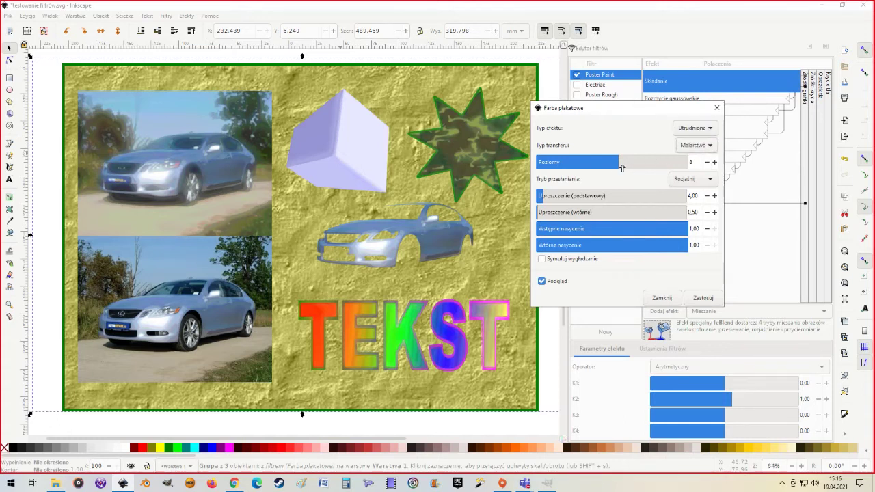
Try the Normalny, Przyciemnij, Zwielokrotnij and Przesiej blend modes, then return to Rozjaśnij.
left_click(713, 180)
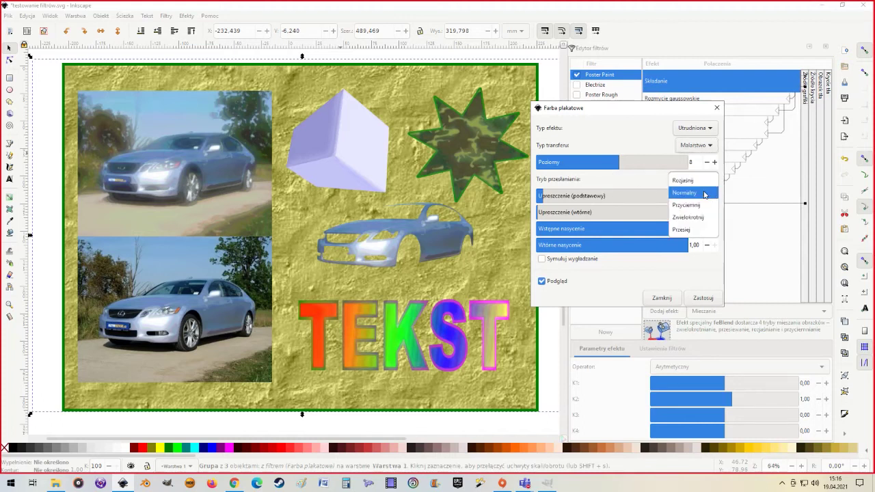
left_click(704, 195)
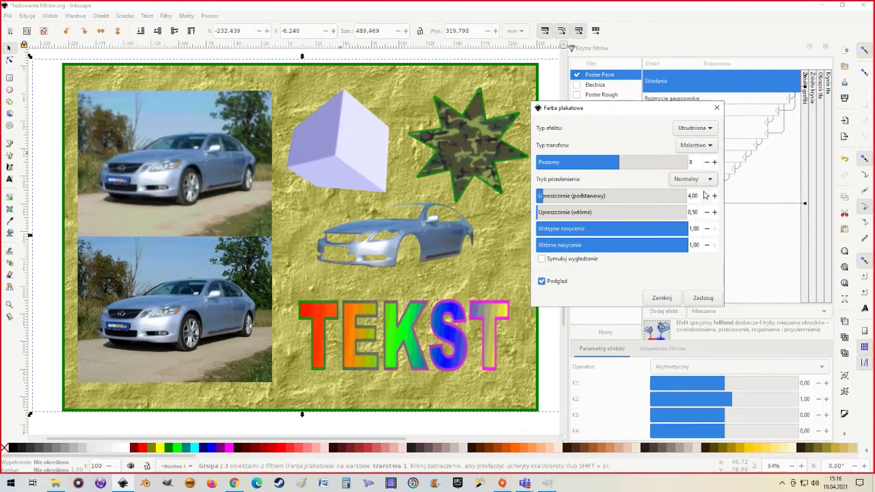
left_click(711, 179)
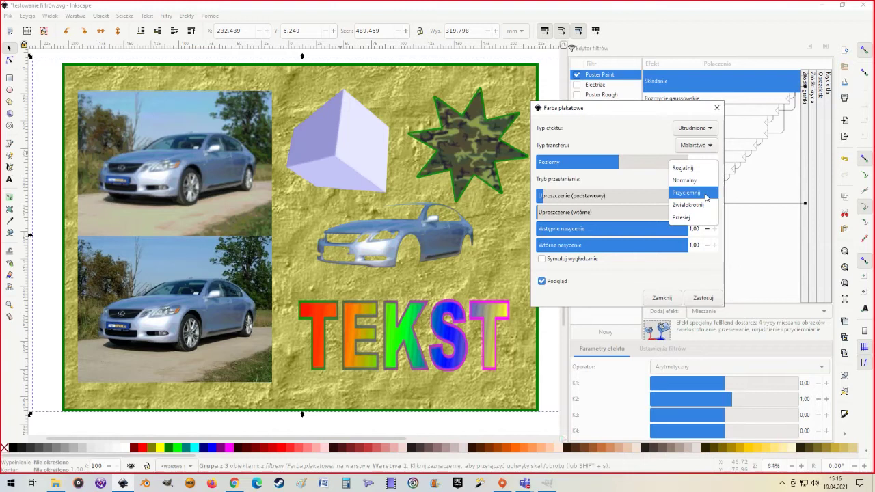
left_click(705, 195)
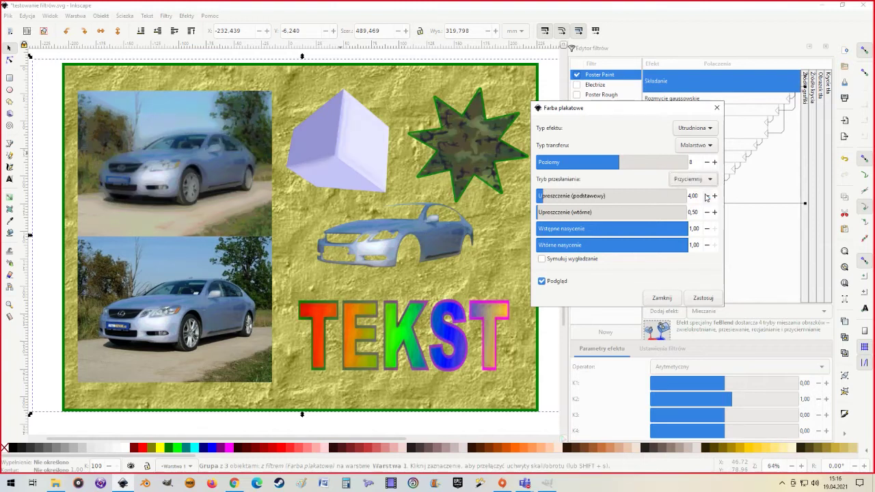
left_click(710, 180)
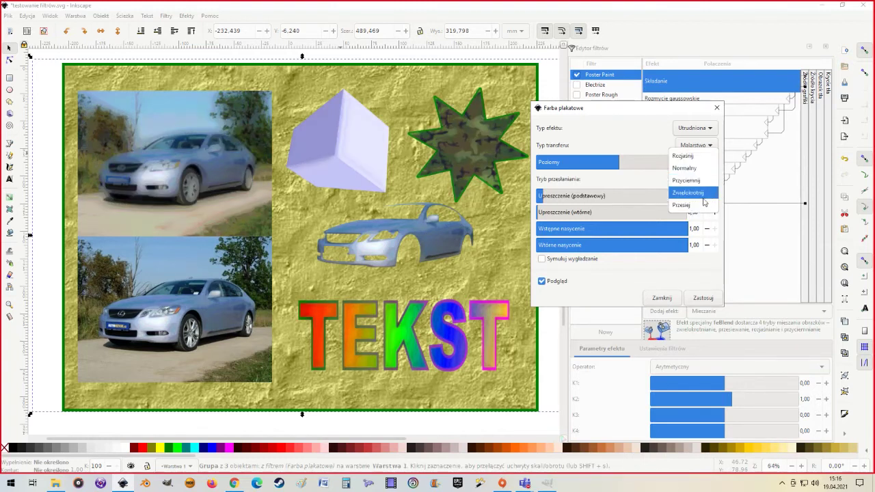
left_click(703, 198)
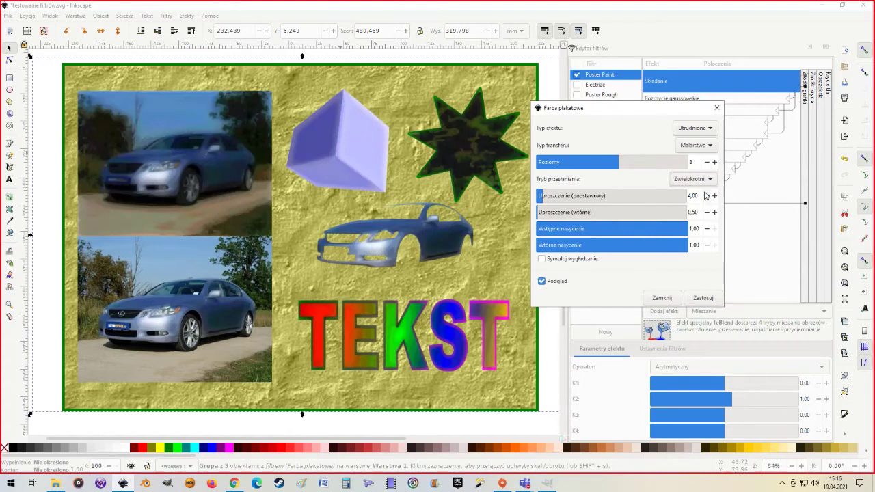
left_click(711, 179)
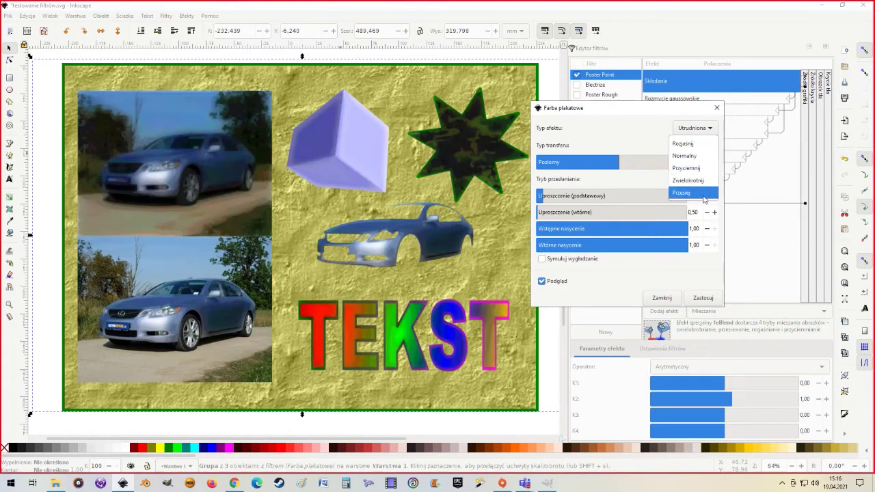
left_click(705, 197)
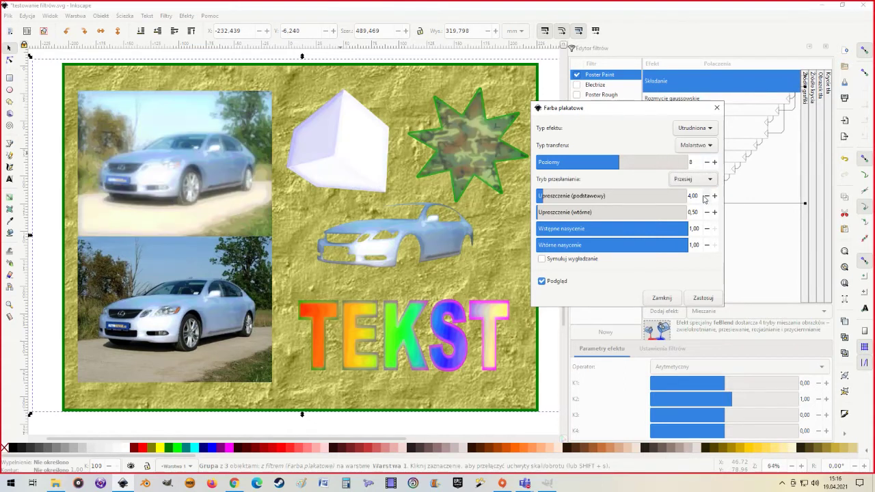
left_click(714, 179)
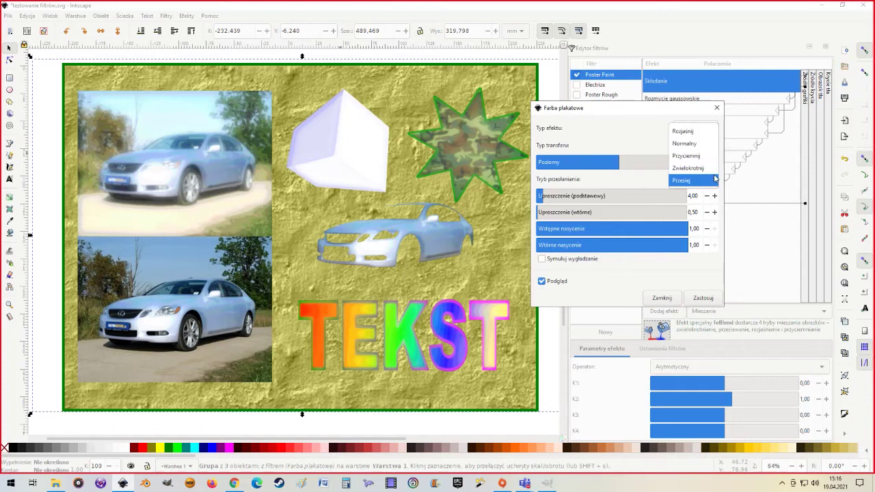
left_click(696, 134)
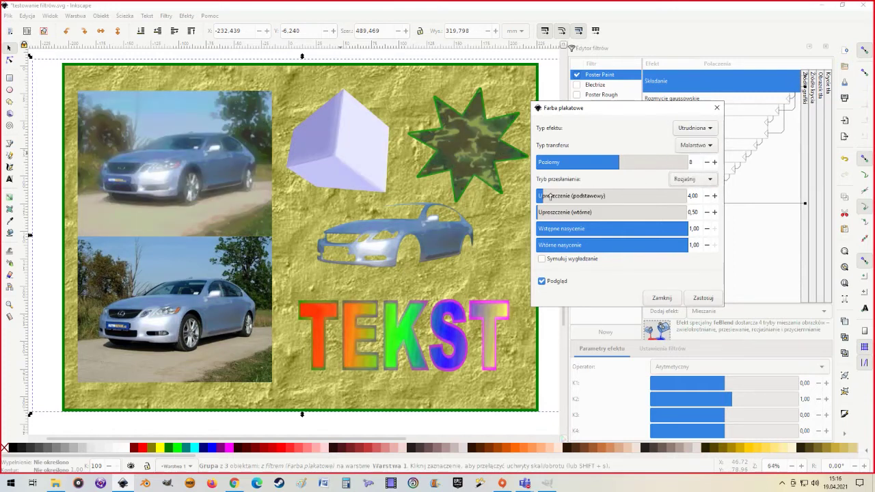
Apply Poster Paint with base simplification 20,55, saturations at 1,00 and simulated antialiasing on.
mouse_move(550, 196)
left_mouse_down()
mouse_move(580, 196)
mouse_move(560, 197)
mouse_move(572, 198)
mouse_move(557, 216)
mouse_move(599, 216)
mouse_move(537, 214)
mouse_move(567, 200)
mouse_move(540, 212)
left_mouse_up()
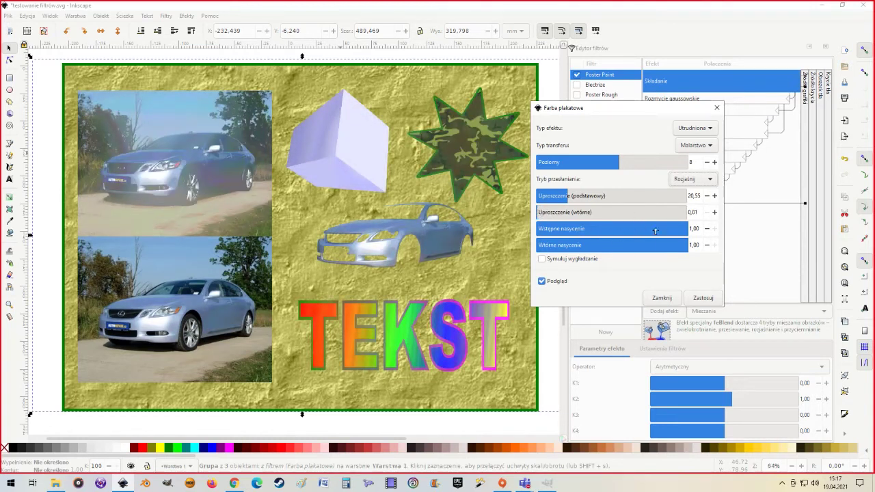
left_click_drag(670, 232, 537, 231)
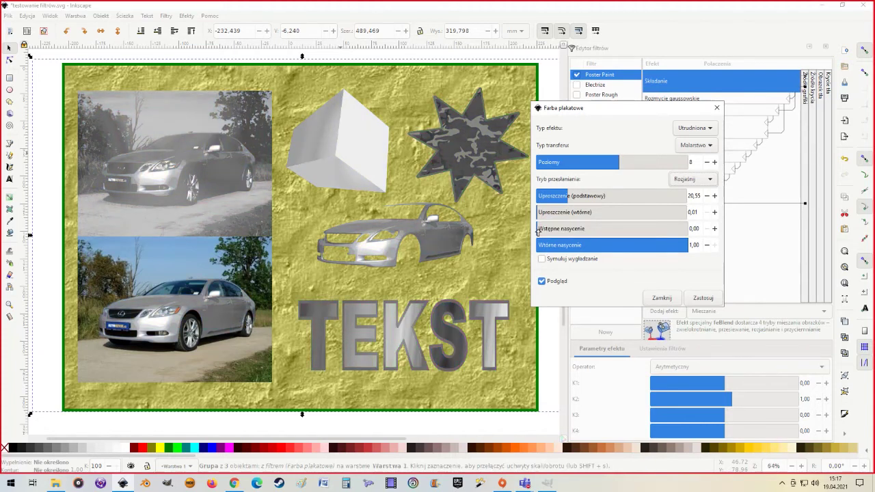
mouse_move(538, 231)
left_mouse_down()
mouse_move(692, 229)
mouse_move(518, 248)
left_mouse_up()
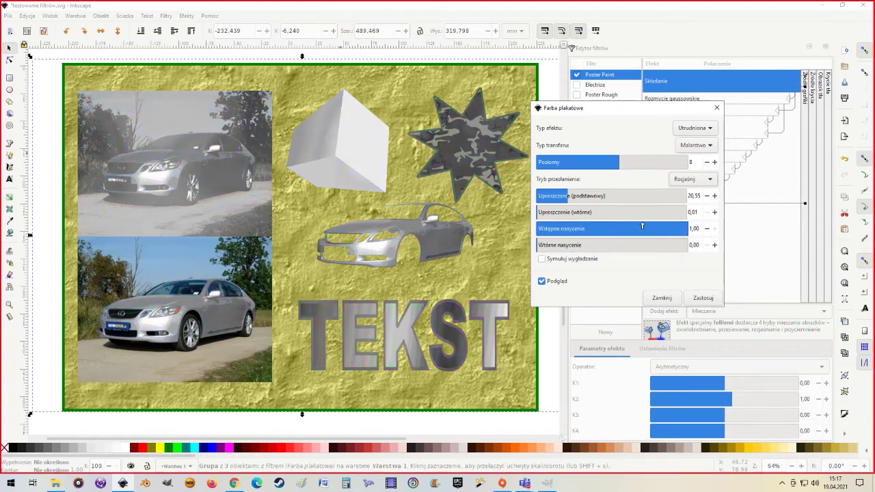
mouse_move(685, 233)
left_mouse_down()
mouse_move(534, 230)
mouse_move(691, 229)
mouse_move(519, 229)
left_mouse_up()
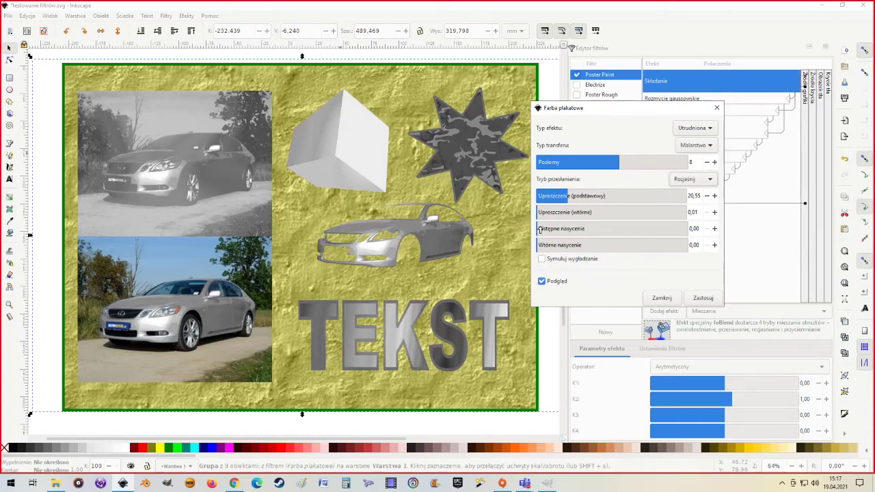
left_click_drag(540, 229, 706, 231)
left_click_drag(547, 246, 701, 247)
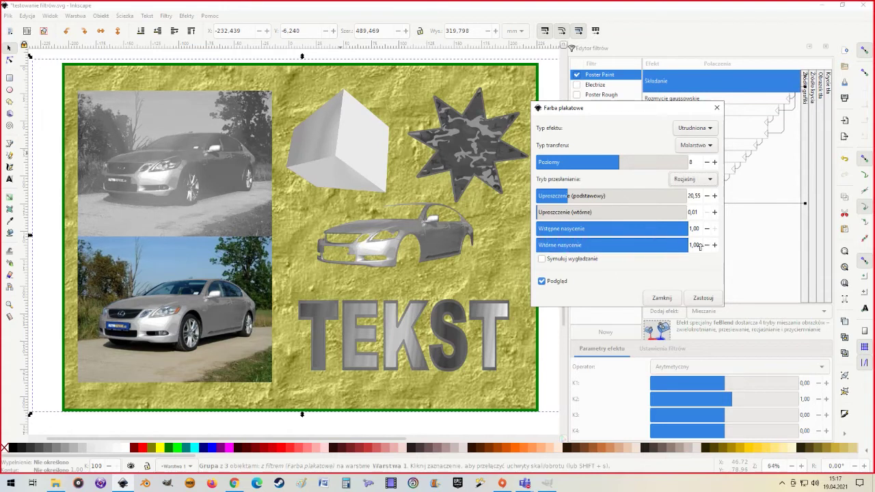
left_click(542, 260)
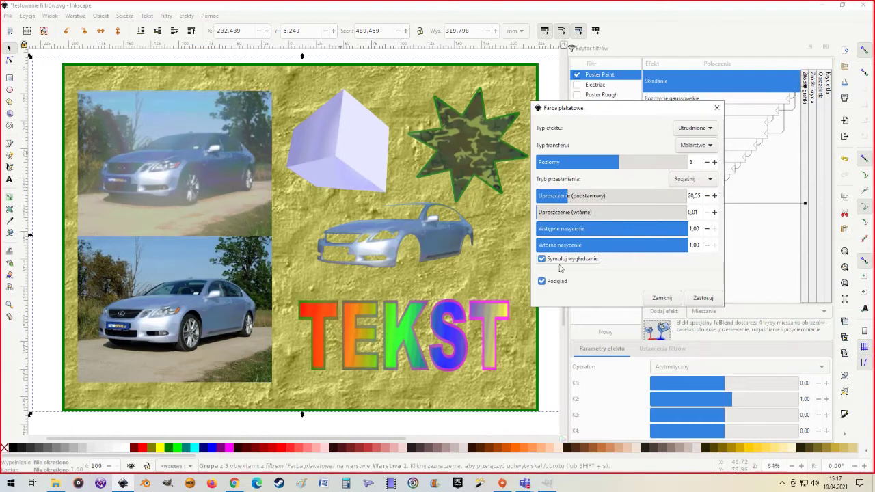
left_click(703, 304)
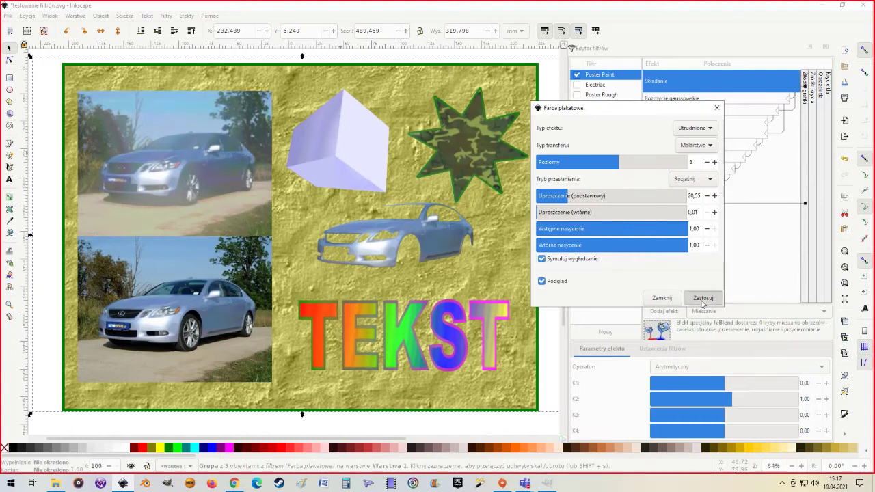
Strengthen Poster Paint's two Gaussian blurs, the second to about 8.27.
left_click(716, 108)
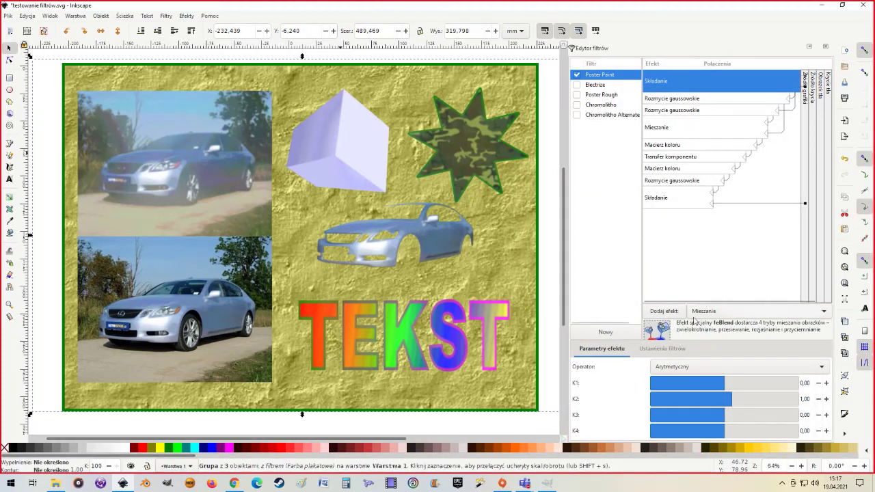
left_click(663, 99)
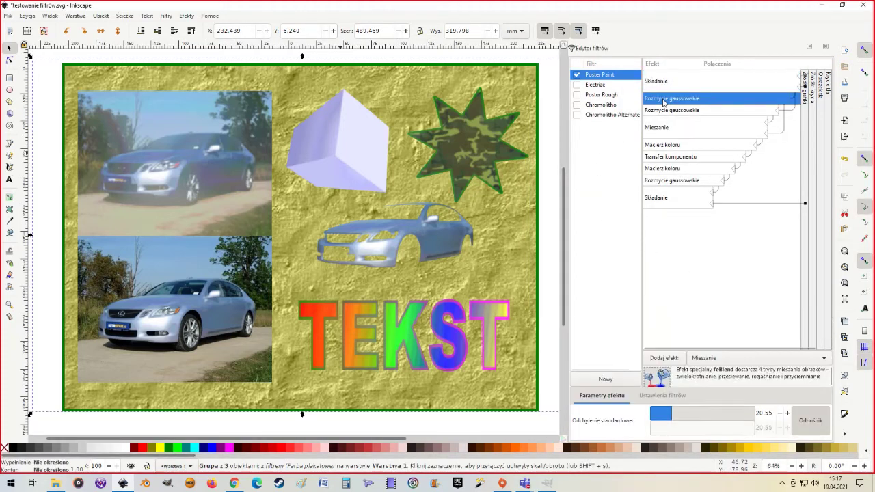
left_click_drag(673, 413, 674, 414)
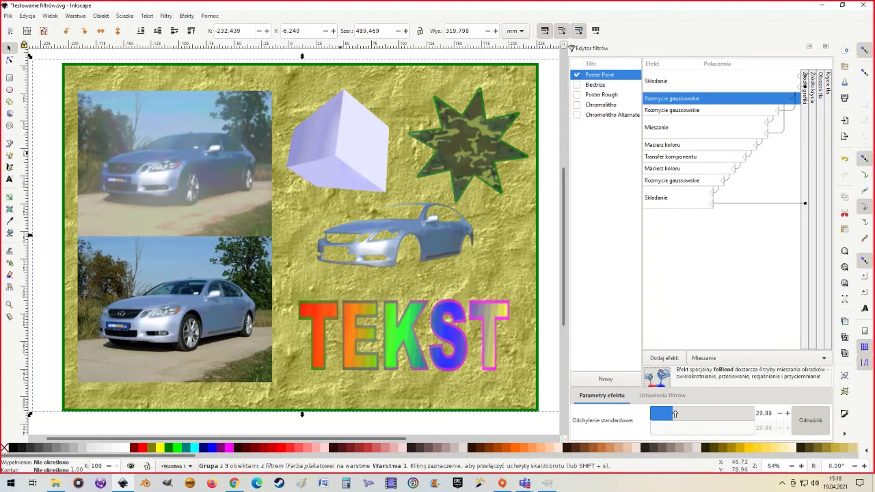
left_click(694, 112)
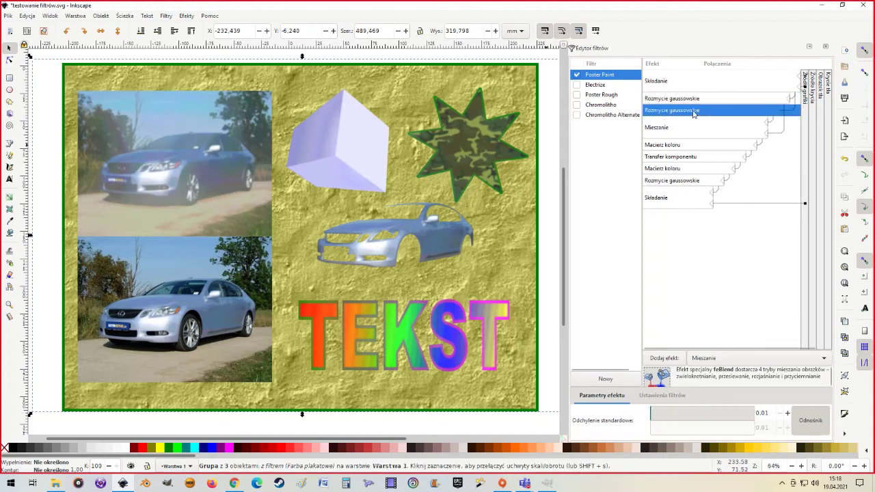
left_click(659, 414)
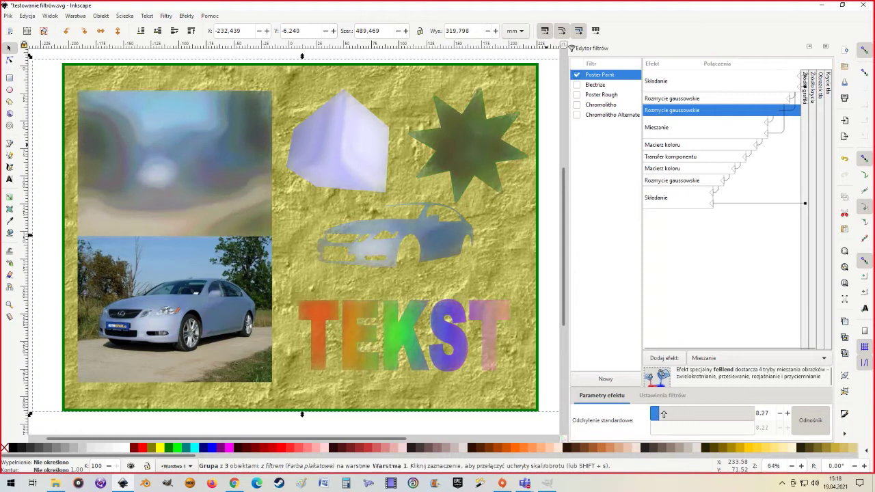
left_click_drag(663, 414, 652, 414)
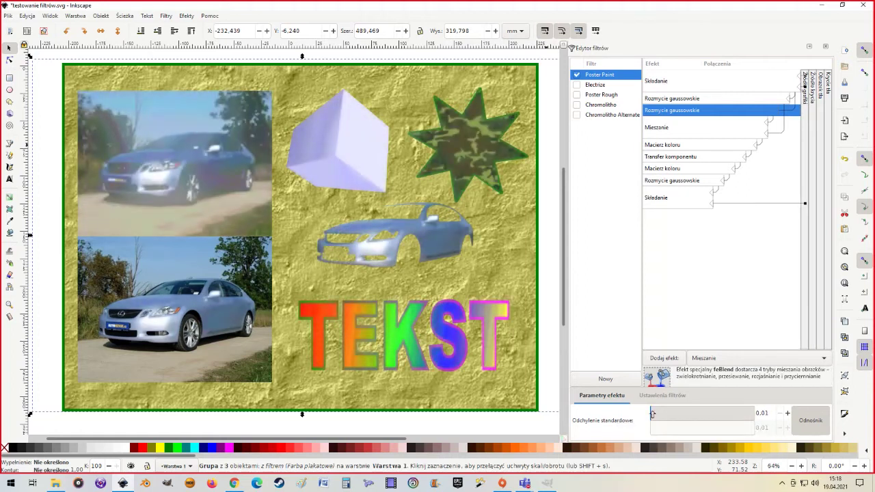
Inspect the blend and last blur steps, then remove Poster Paint from the group.
left_click(675, 135)
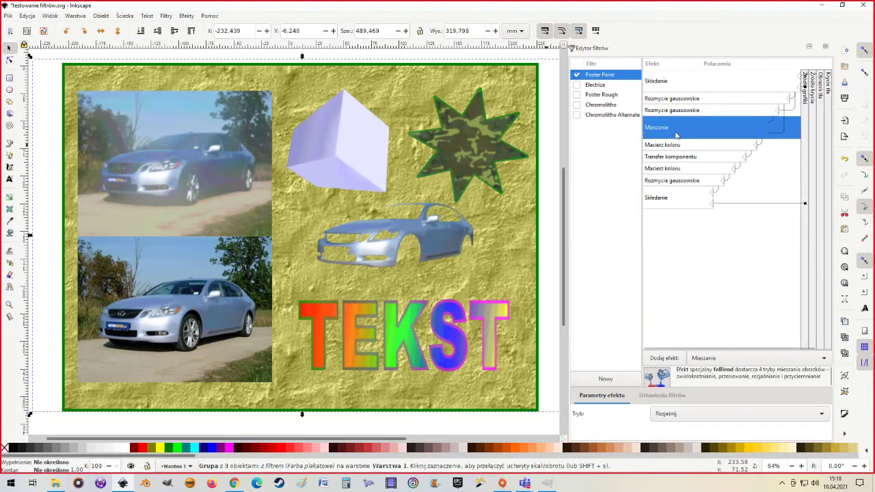
left_click(665, 181)
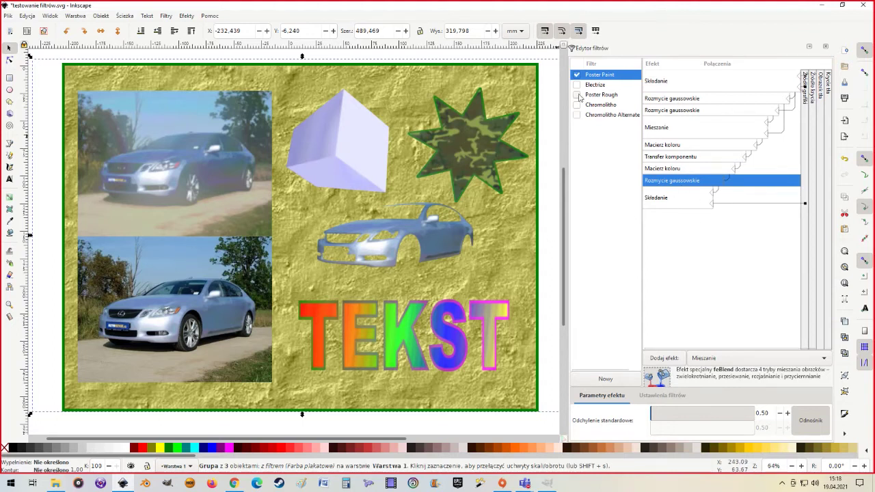
left_click(576, 75)
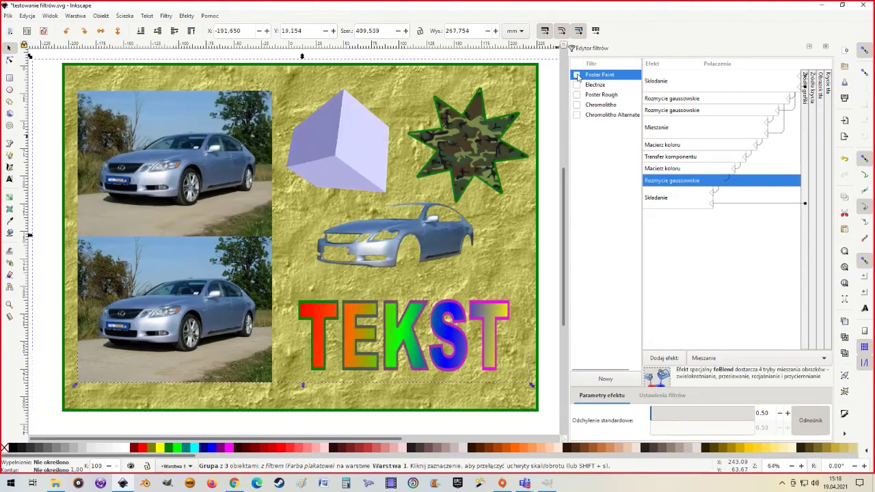
Apply the Painting and drawing > Alpha Engraving filter to the group.
left_click(166, 15)
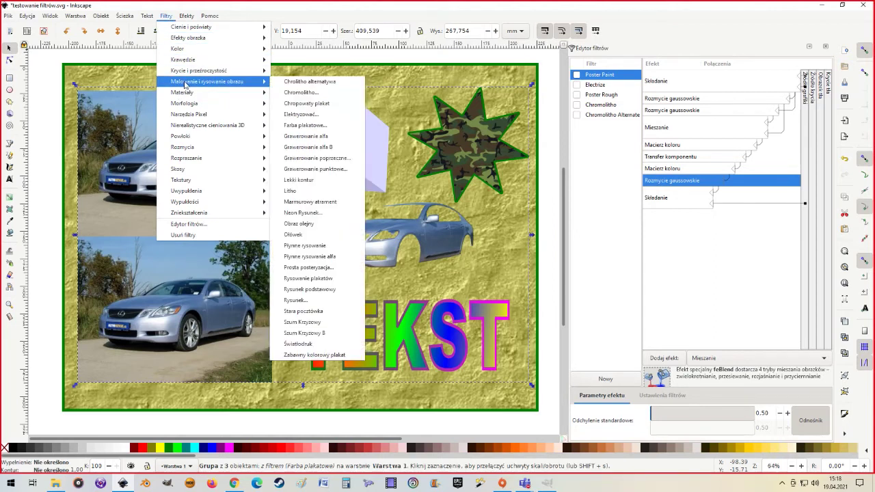
mouse_move(207, 81)
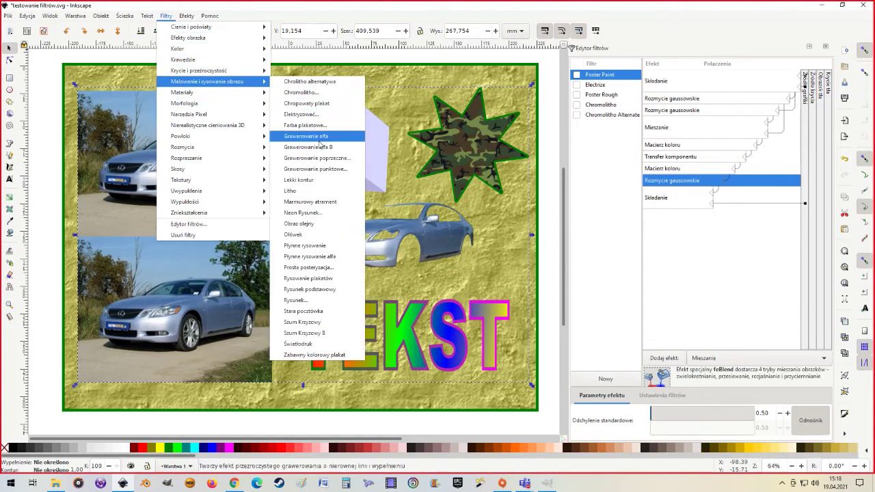
left_click(309, 137)
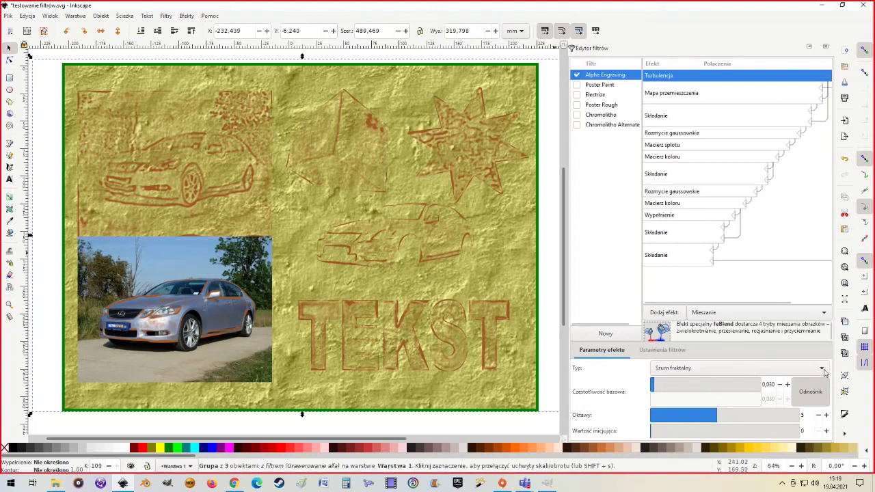
Try Turbulence as the Alpha Engraving noise type, then return it to Fractal noise.
left_click(752, 369)
left_click(727, 380)
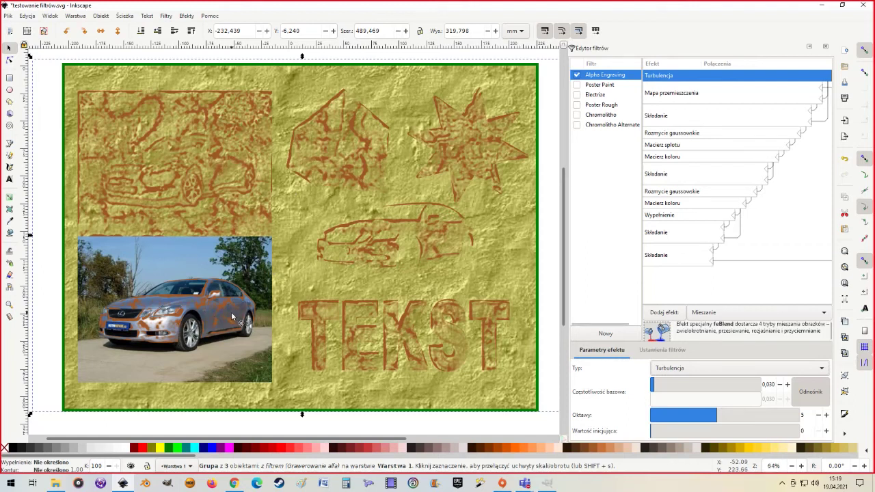
left_click(826, 370)
left_click(720, 358)
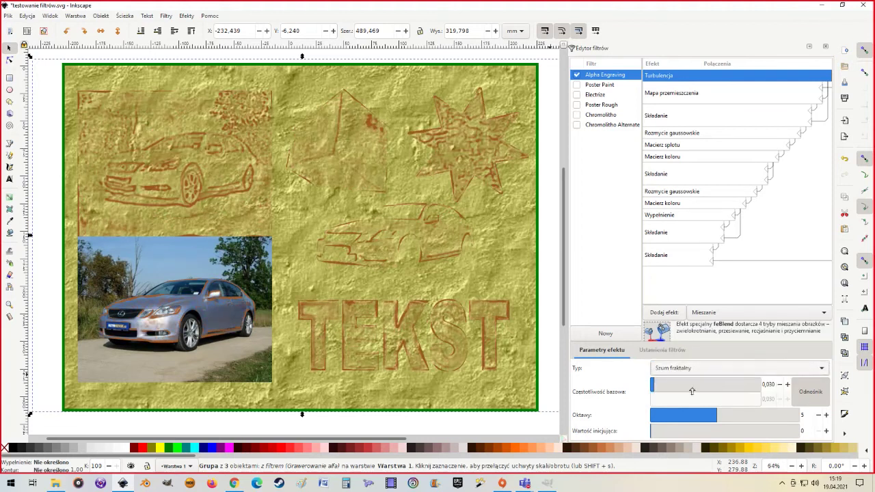
Drag the fractal noise base frequency to about 0.090 and set octaves to 4.
left_click_drag(666, 388, 681, 387)
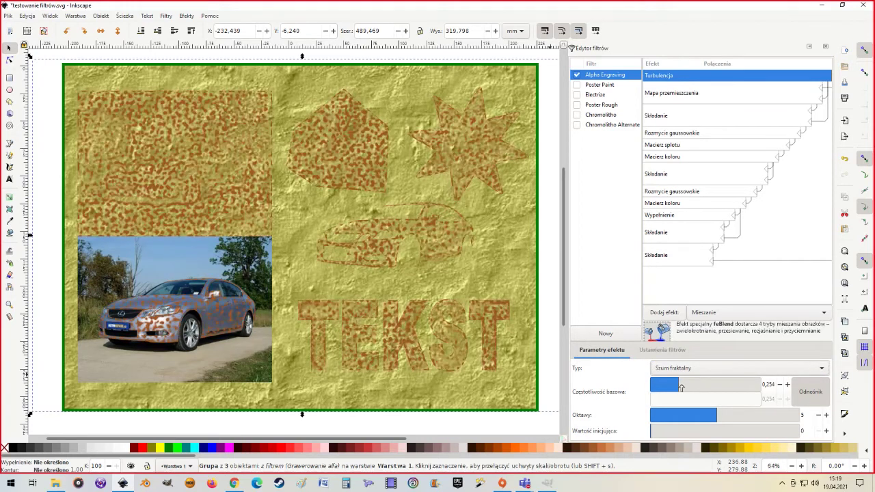
left_click_drag(678, 387, 651, 388)
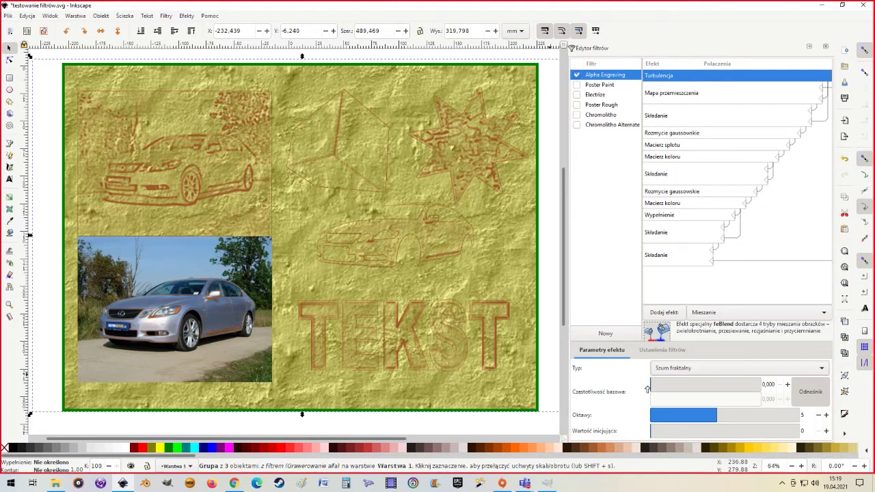
left_click_drag(654, 387, 660, 387)
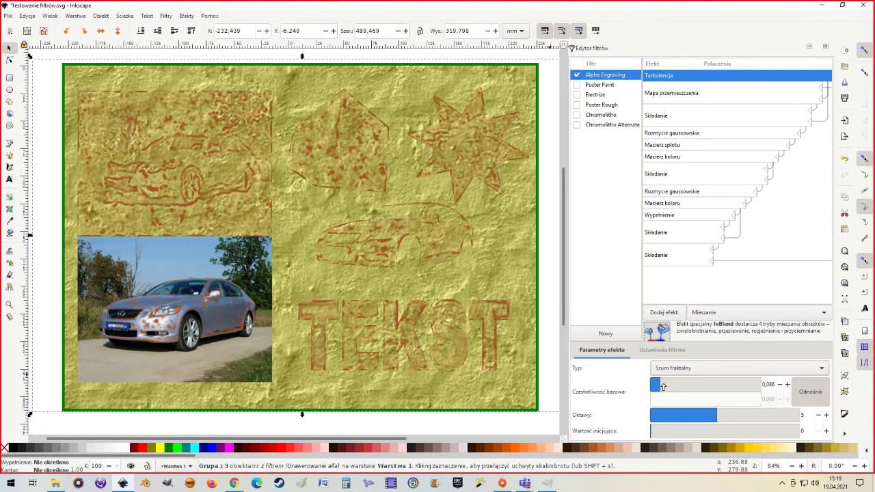
left_click_drag(661, 387, 662, 387)
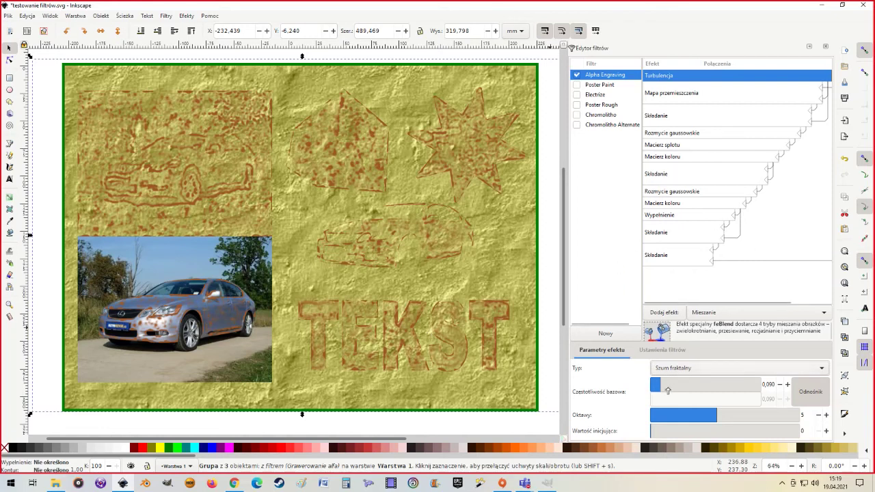
mouse_move(714, 415)
left_mouse_down()
mouse_move(675, 414)
mouse_move(777, 415)
mouse_move(710, 415)
left_mouse_up()
Set the noise seed to 125, type to Turbulence, and base frequency down to 0.020.
left_click_drag(661, 432, 671, 432)
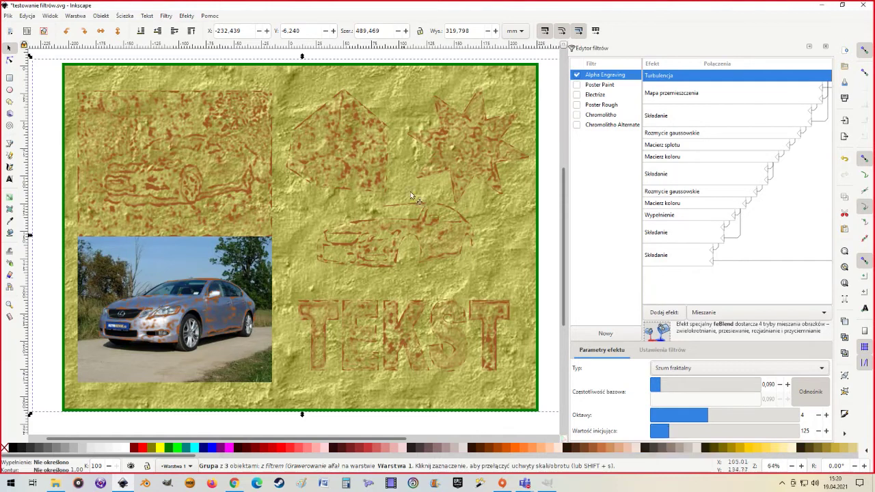
left_click(804, 369)
left_click(698, 382)
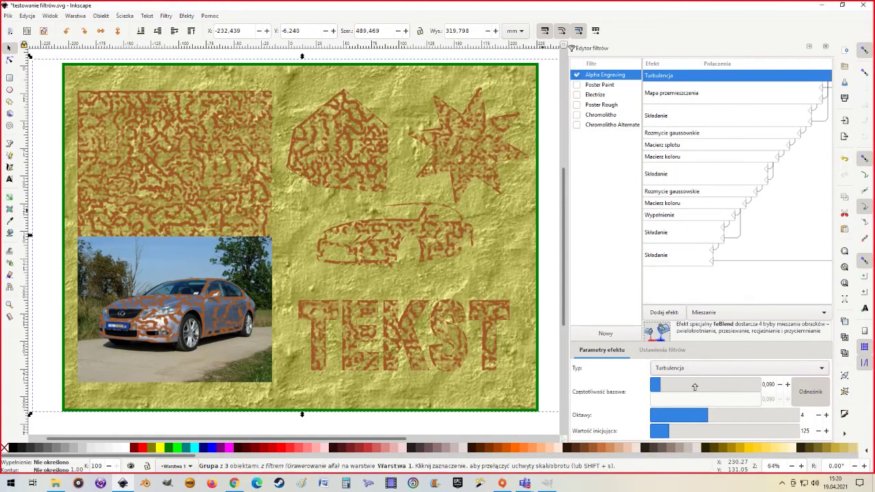
left_click(674, 384)
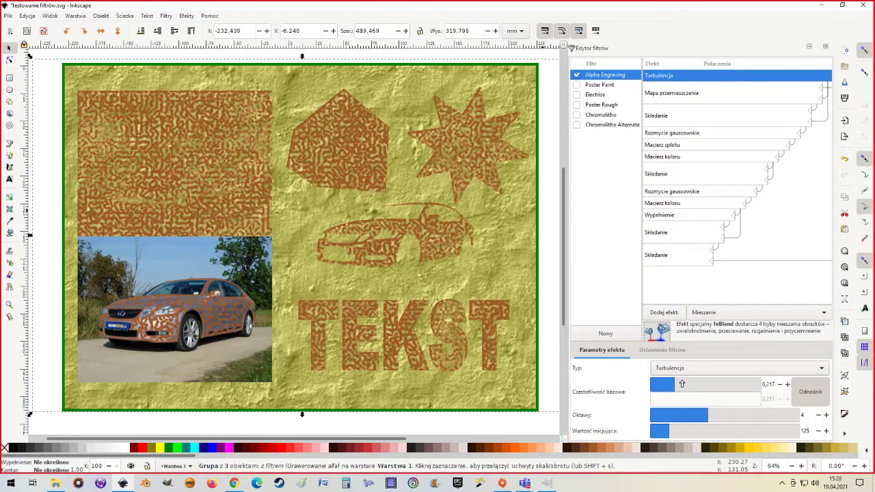
left_click(681, 384)
left_click_drag(681, 384, 690, 384)
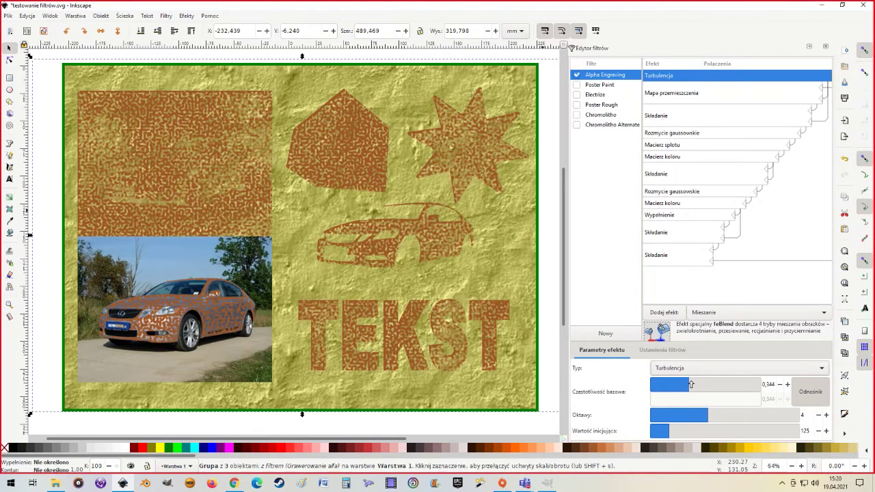
left_click_drag(691, 384, 653, 385)
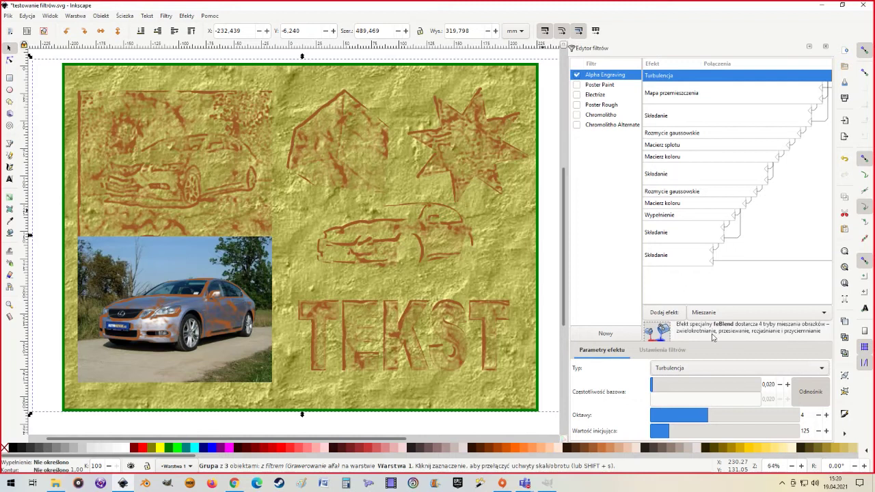
Reset the noise type to Fractal noise and set the Displacement Map scale to 12.1.
left_click(700, 367)
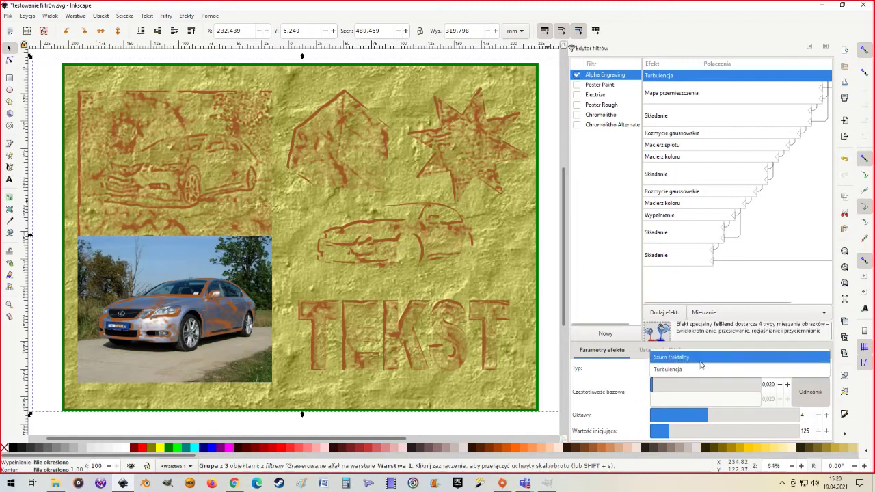
left_click(672, 97)
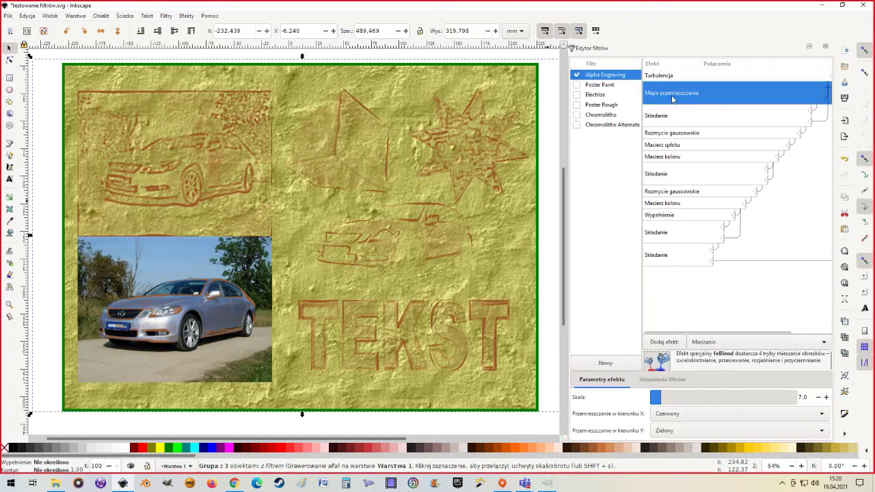
mouse_move(670, 401)
left_mouse_down()
mouse_move(714, 401)
mouse_move(649, 406)
left_mouse_up()
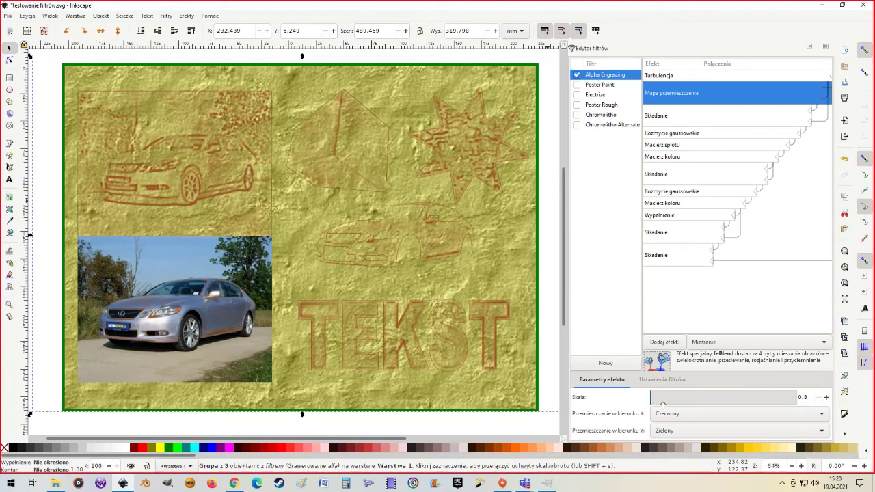
left_click_drag(662, 405, 670, 403)
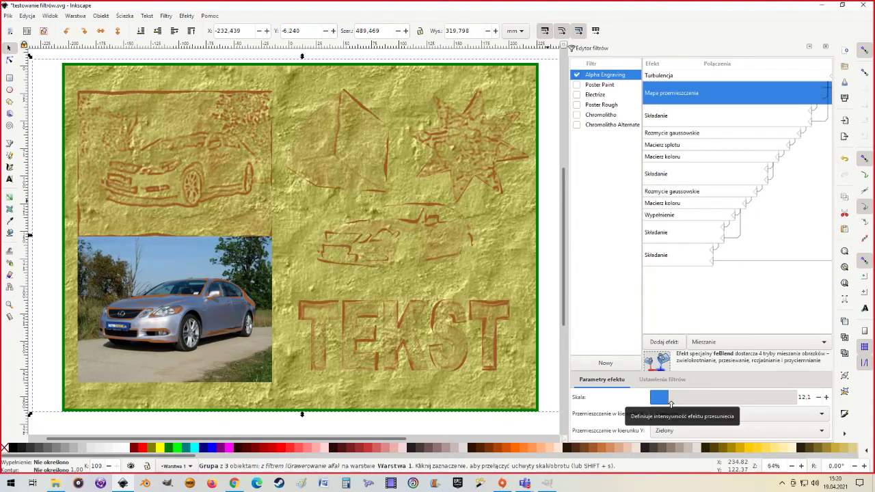
Lower the Gaussian Blur standard deviation to 0.01 for sharp engraved edges.
left_click(665, 117)
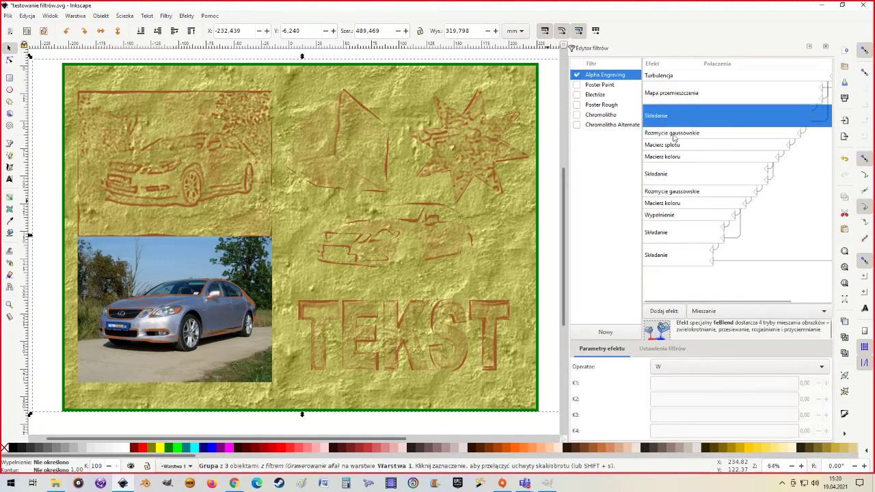
left_click(677, 134)
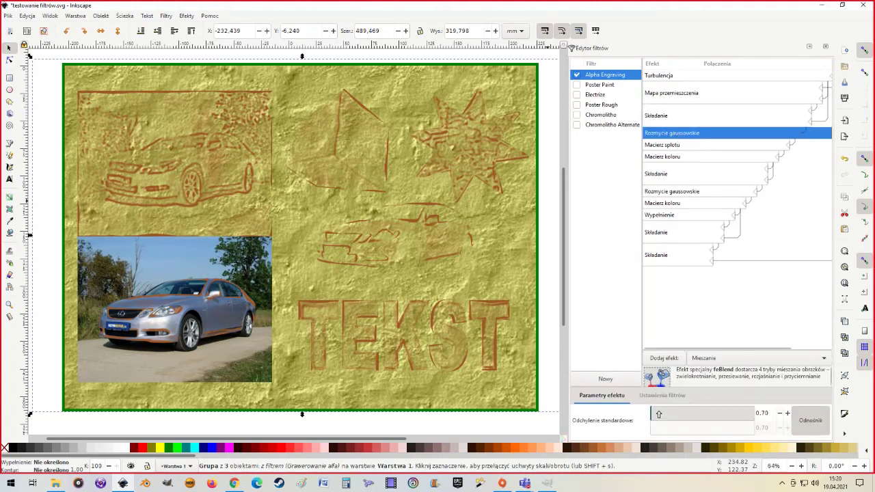
left_click_drag(661, 414, 649, 416)
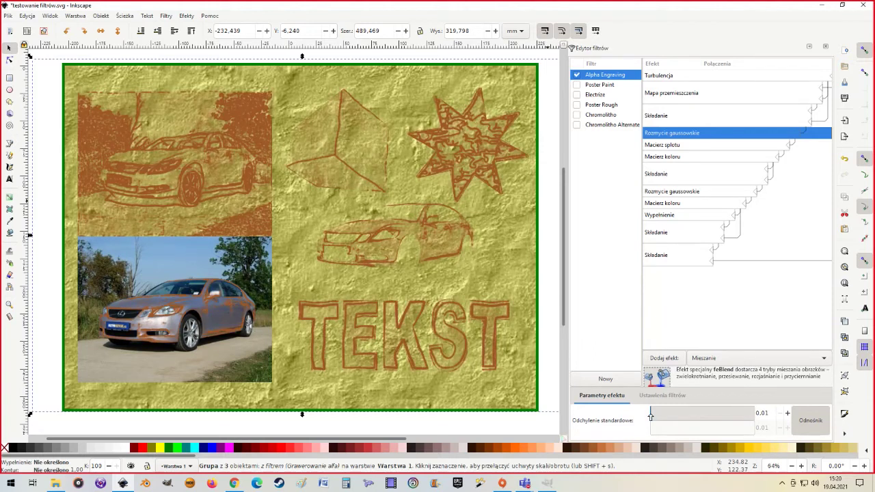
left_click_drag(652, 416, 648, 418)
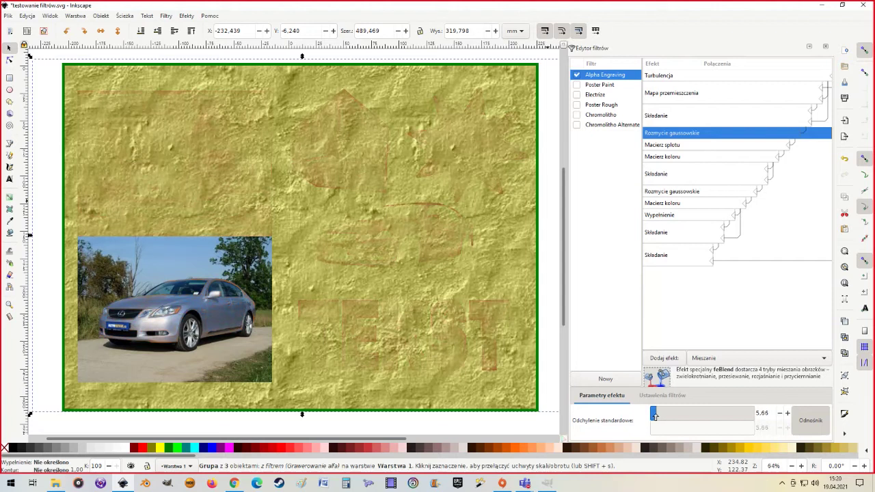
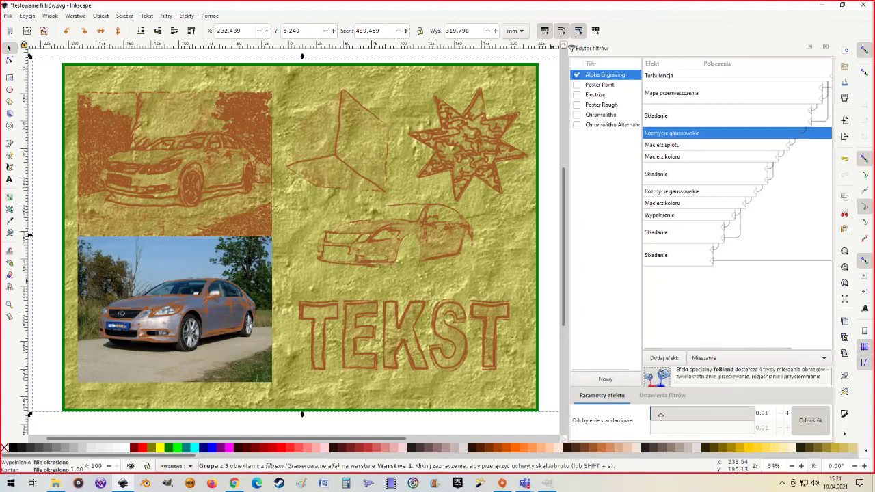
Set the Alpha Engraving Gaussian blur standard deviation to 0.44.
left_click(656, 414)
left_click_drag(656, 415, 653, 415)
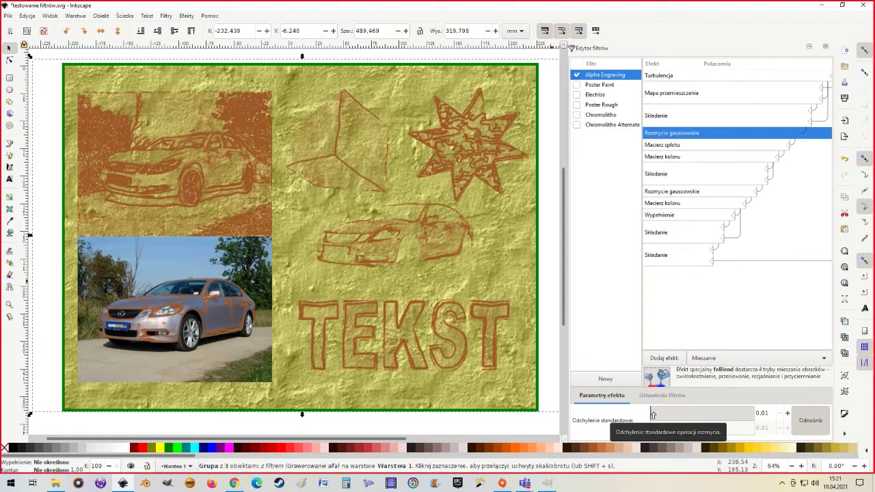
left_click_drag(652, 415, 654, 415)
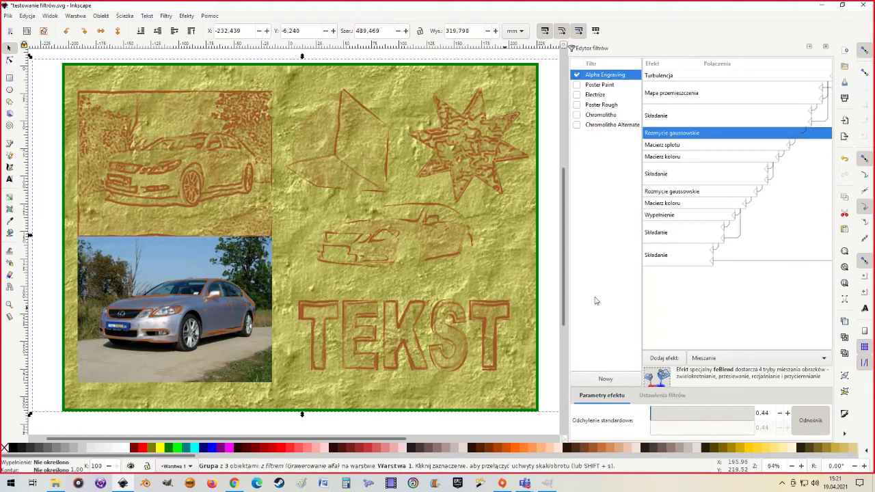
Set the convolution matrix divisor to 0, test several bias values, and return the bias to 0.
left_click(671, 147)
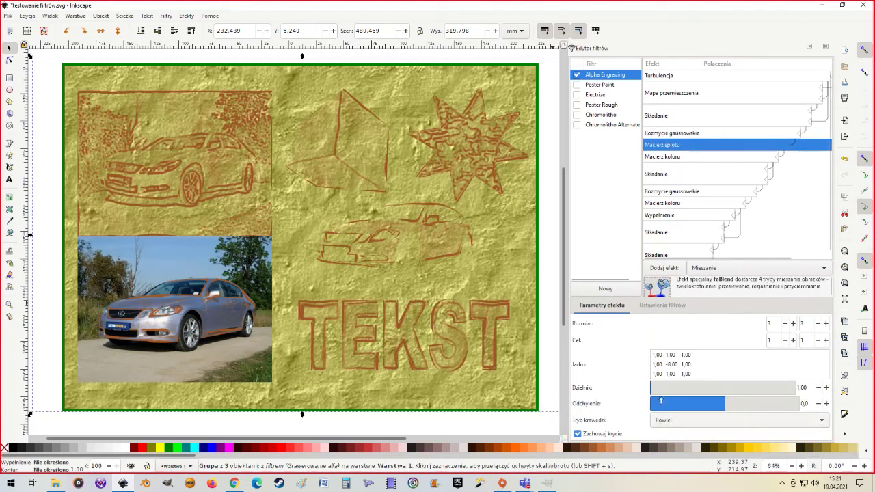
left_click_drag(668, 388, 648, 390)
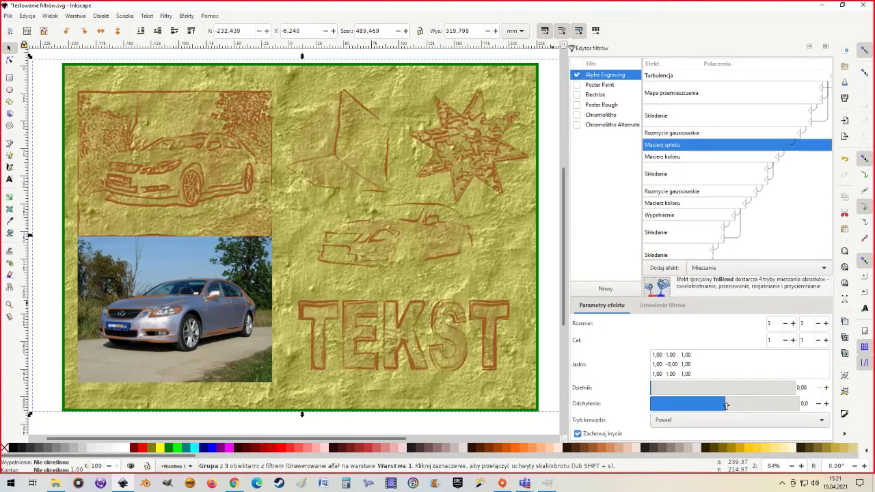
left_click_drag(725, 405, 730, 406)
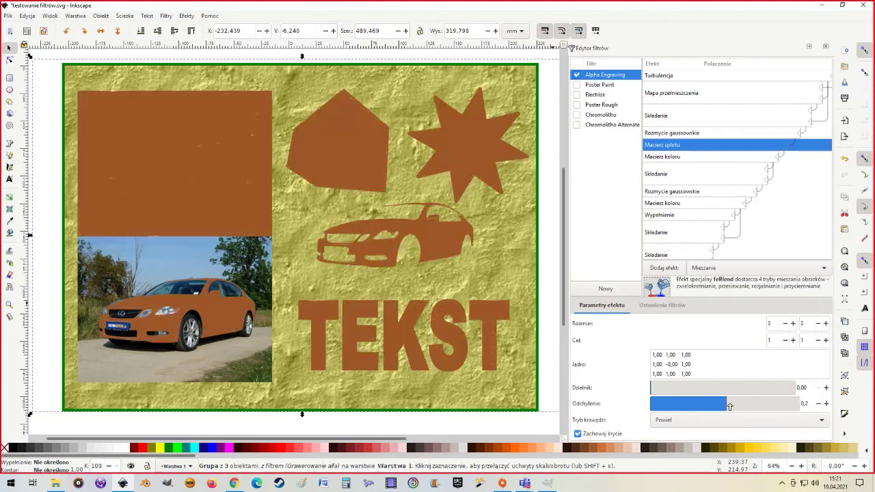
left_click_drag(729, 406, 727, 406)
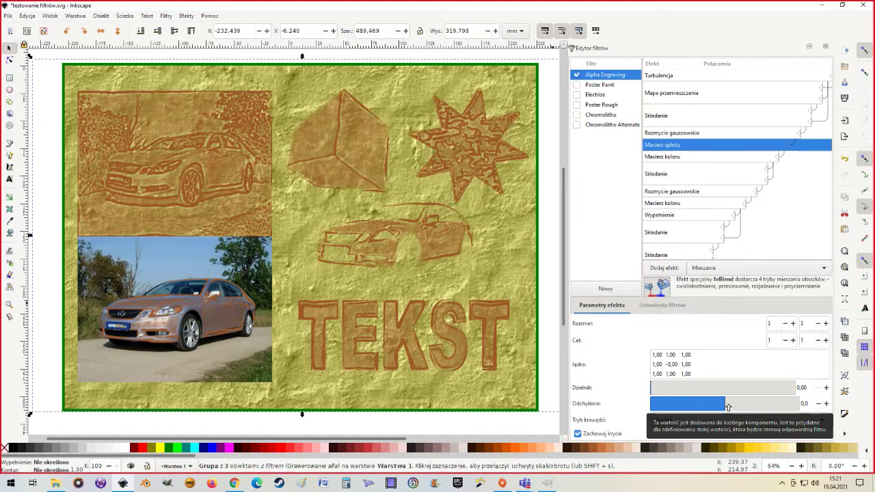
left_click_drag(725, 403, 728, 403)
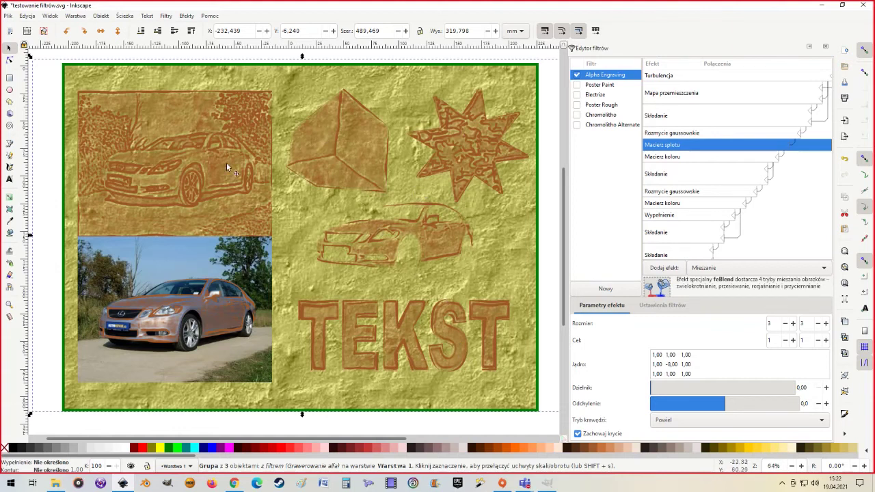
left_click_drag(725, 405, 639, 413)
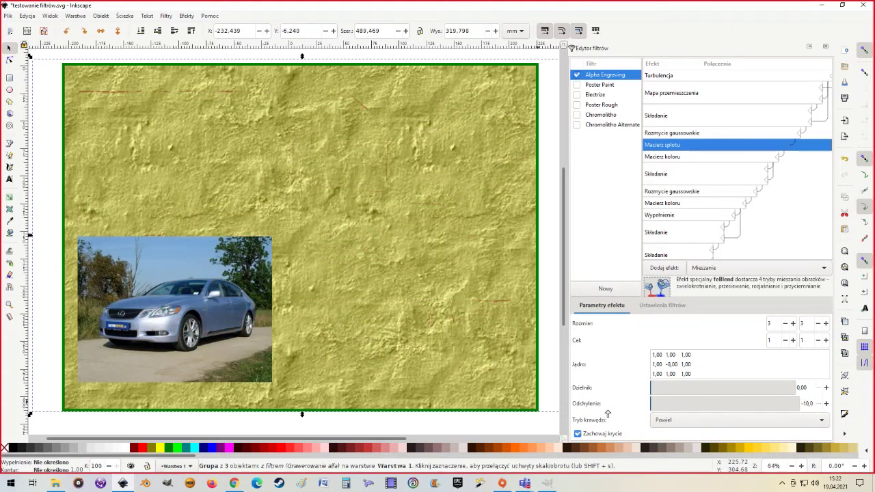
mouse_move(640, 413)
left_mouse_down()
mouse_move(737, 399)
mouse_move(729, 398)
left_mouse_up()
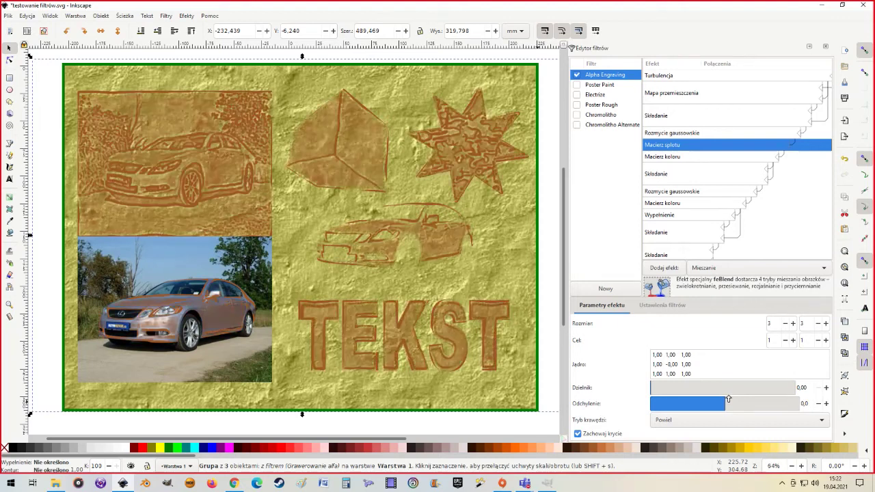
Set the arithmetic composite coefficients to K1 -1.25, K2 3.39, K3 0.52.
left_click(687, 158)
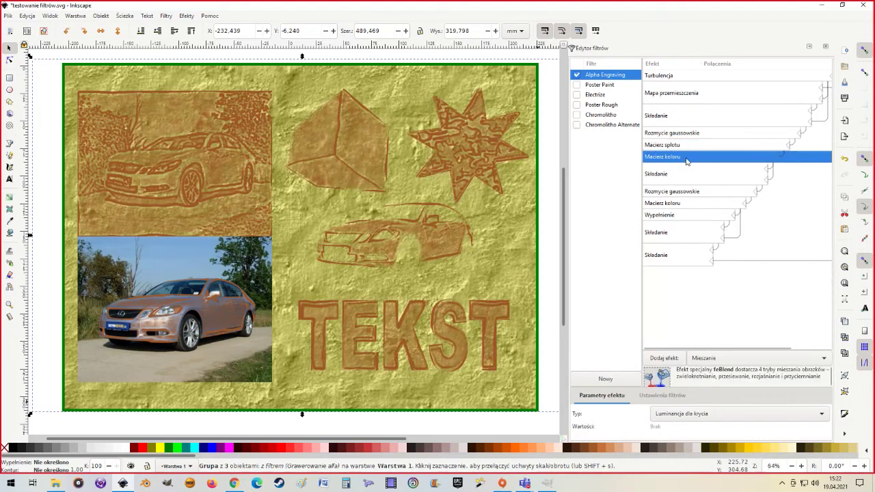
left_click(680, 175)
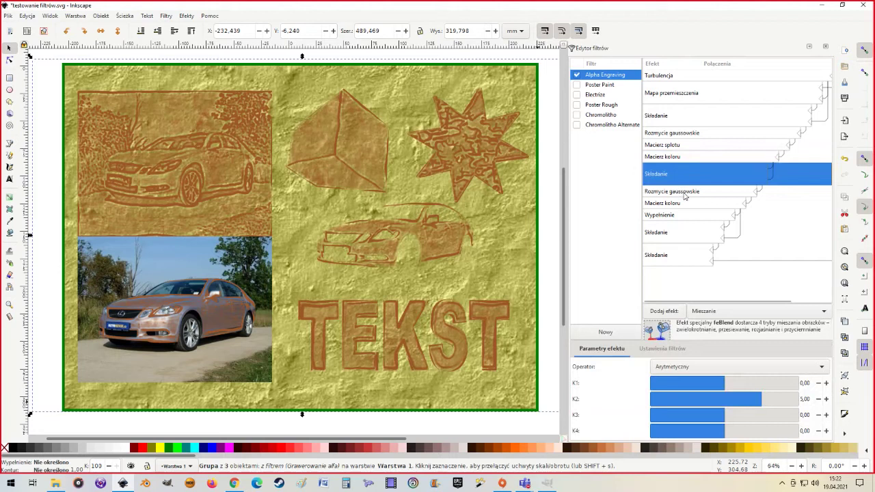
mouse_move(736, 382)
left_mouse_down()
mouse_move(683, 384)
mouse_move(762, 401)
mouse_move(731, 419)
left_mouse_up()
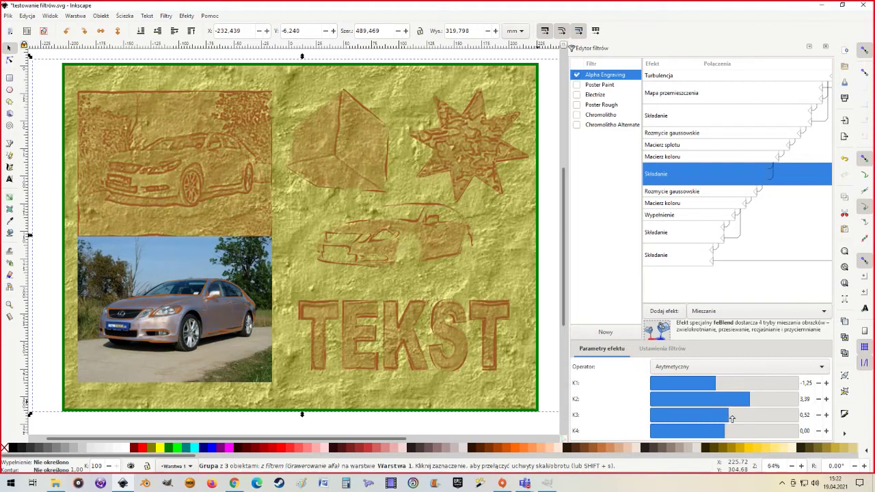
Set the second Gaussian blur's standard deviation to 0.01.
left_click(691, 194)
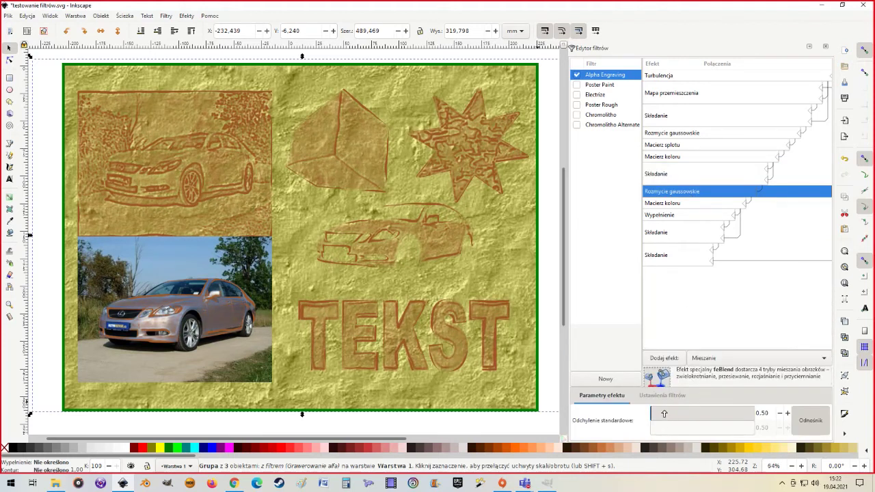
mouse_move(663, 413)
left_mouse_down()
mouse_move(686, 417)
mouse_move(650, 421)
left_mouse_up()
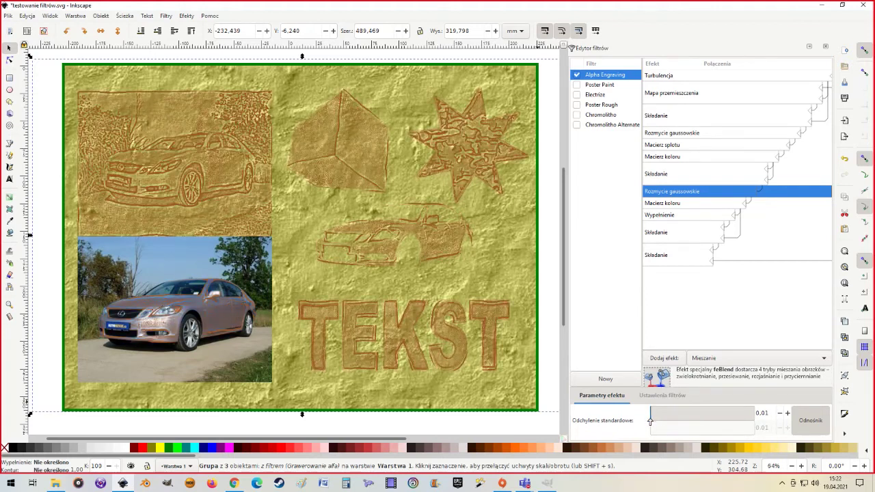
left_click(677, 203)
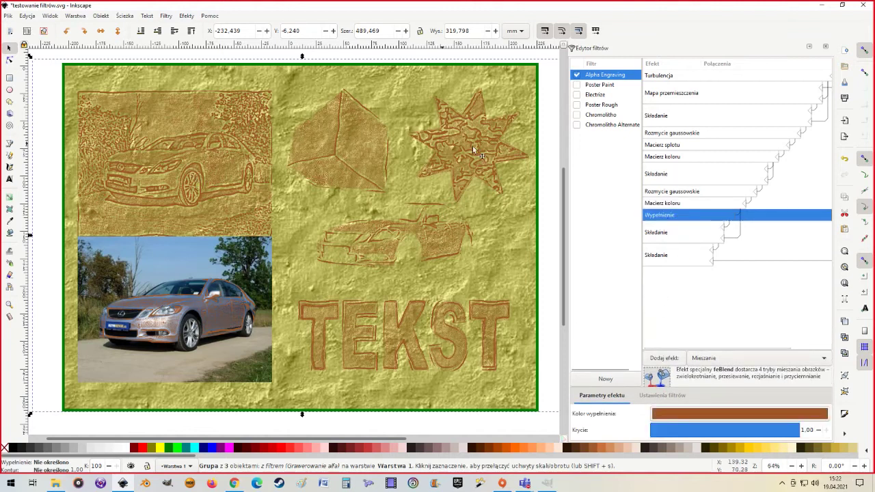
Recolour the engraving fill dark green after trying orange, and test a lower opacity.
left_click(713, 417)
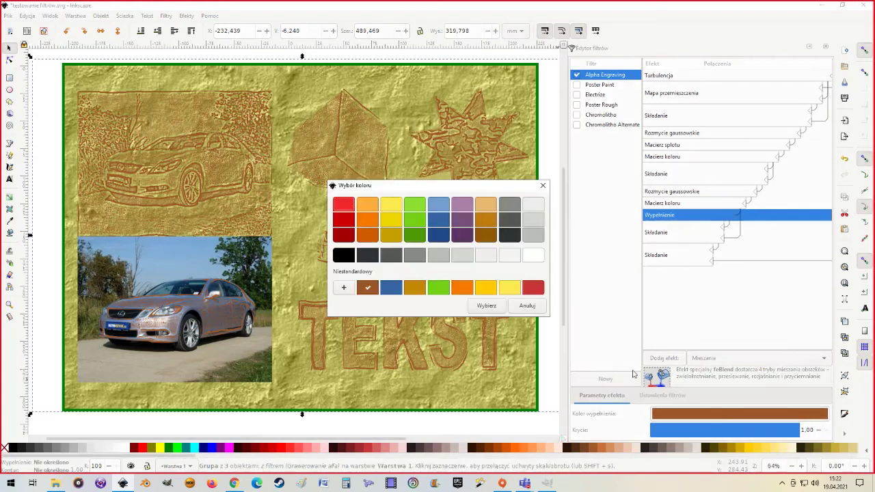
left_click(487, 305)
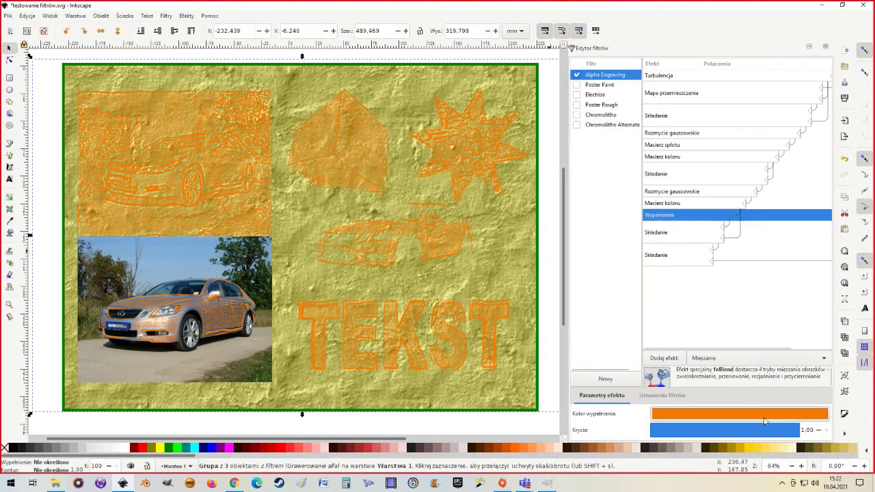
left_click(763, 414)
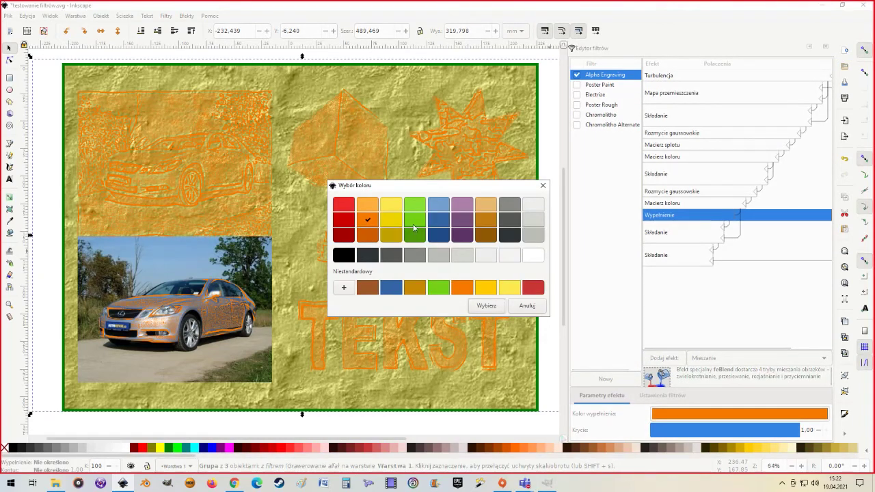
left_click(414, 232)
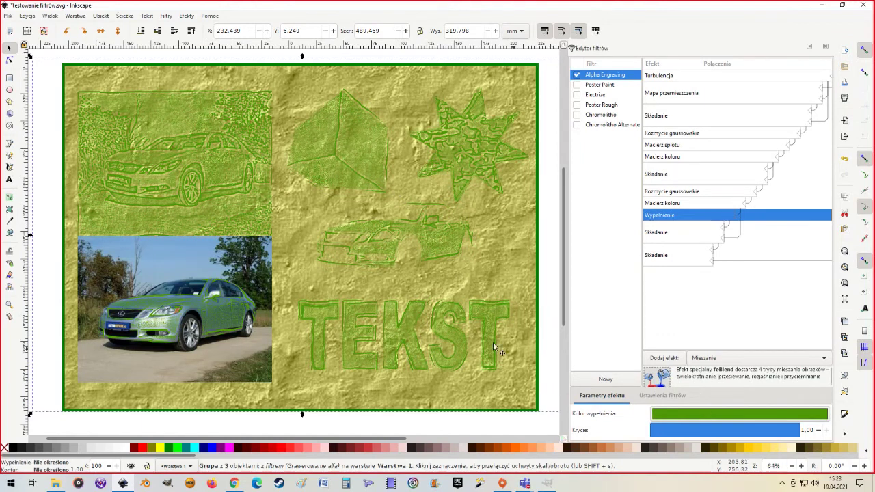
mouse_move(793, 430)
left_mouse_down()
mouse_move(692, 431)
mouse_move(809, 429)
left_mouse_up()
Replace Alpha Engraving on the group with the Alpha Engraving B filter from Image Paint and Draw.
left_click(675, 235)
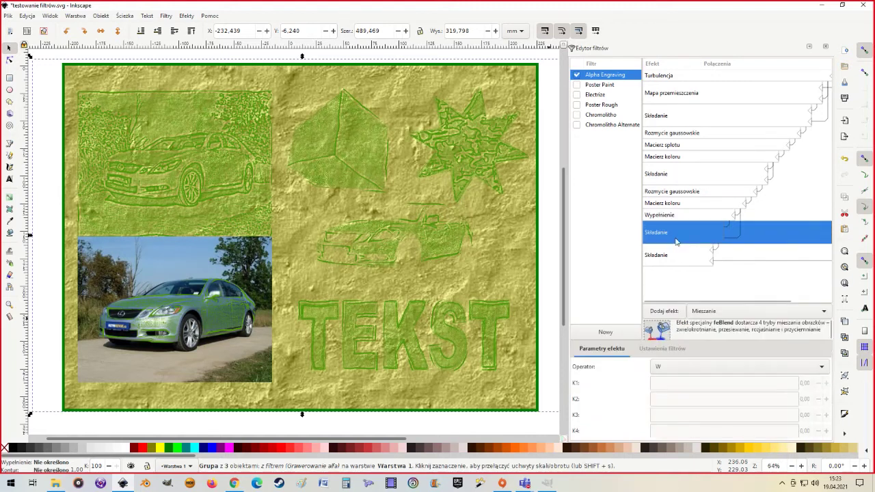
left_click(673, 258)
left_click(668, 236)
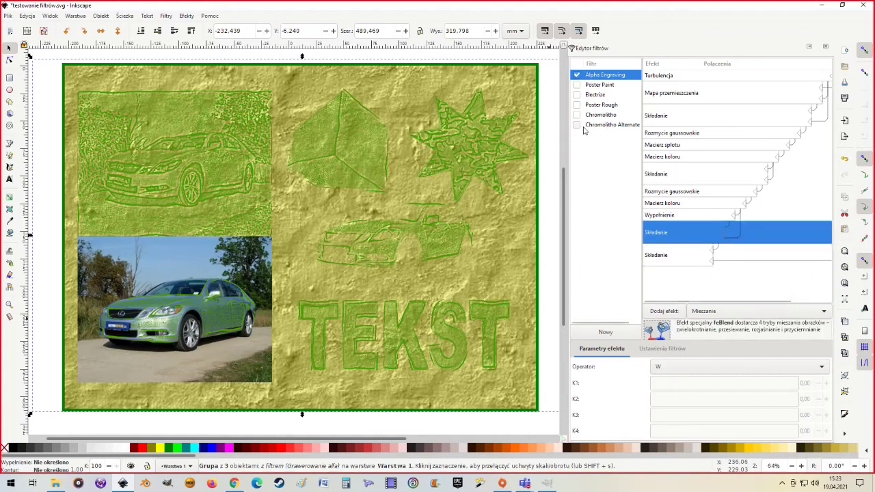
left_click(577, 75)
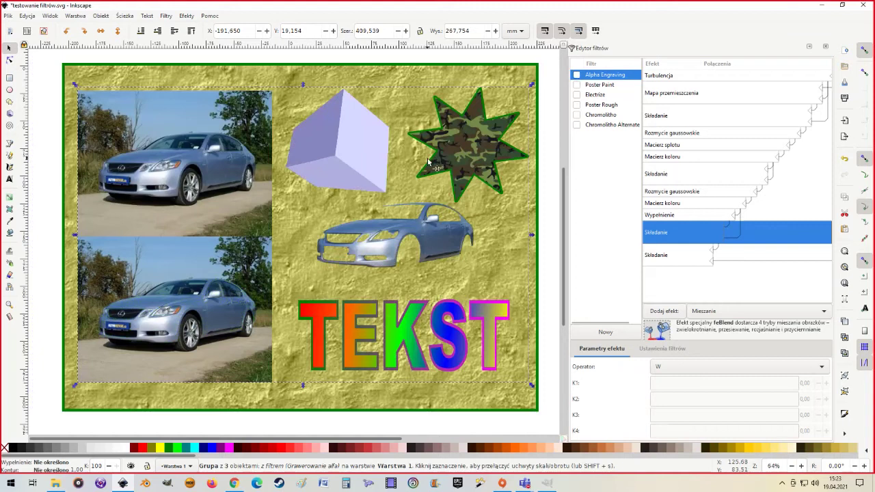
left_click(166, 16)
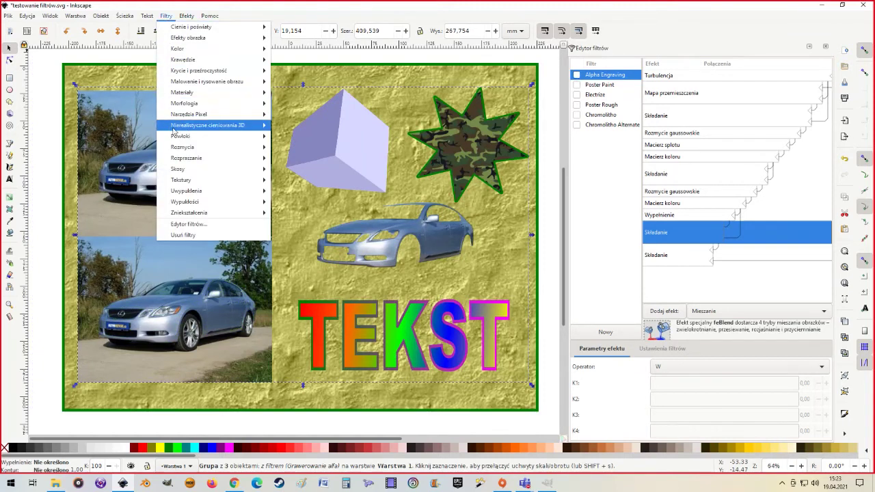
mouse_move(207, 81)
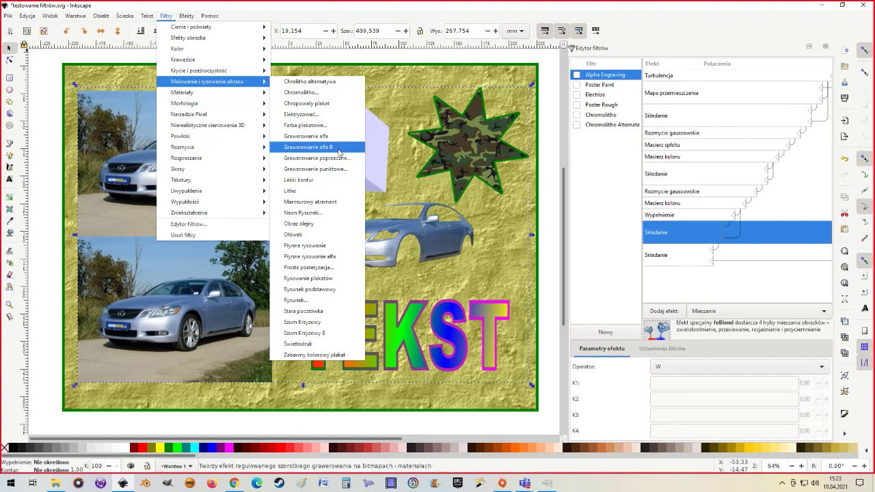
left_click(321, 148)
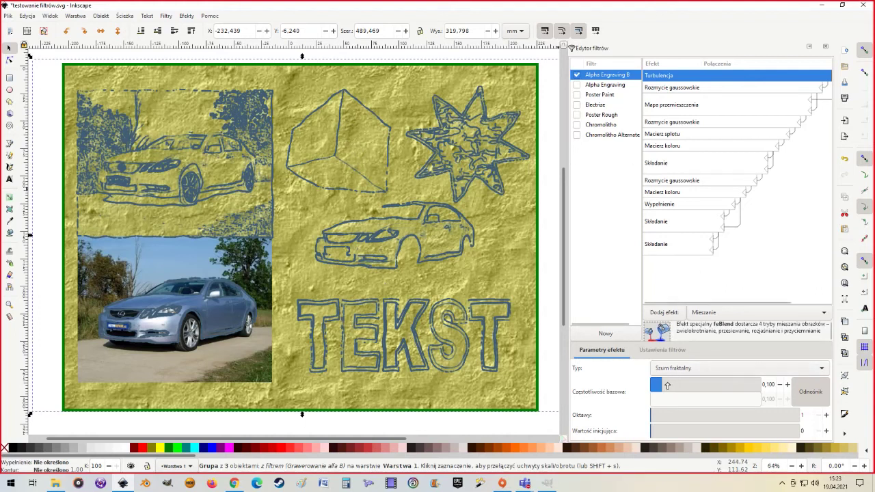
Raise the turbulence base frequency and octaves for a finer, more detailed texture.
left_click_drag(667, 386, 671, 386)
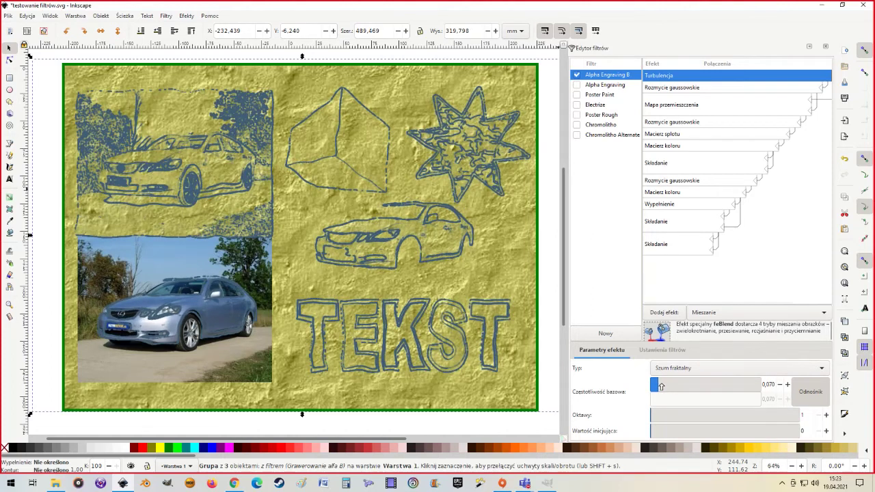
left_click_drag(672, 387, 723, 384)
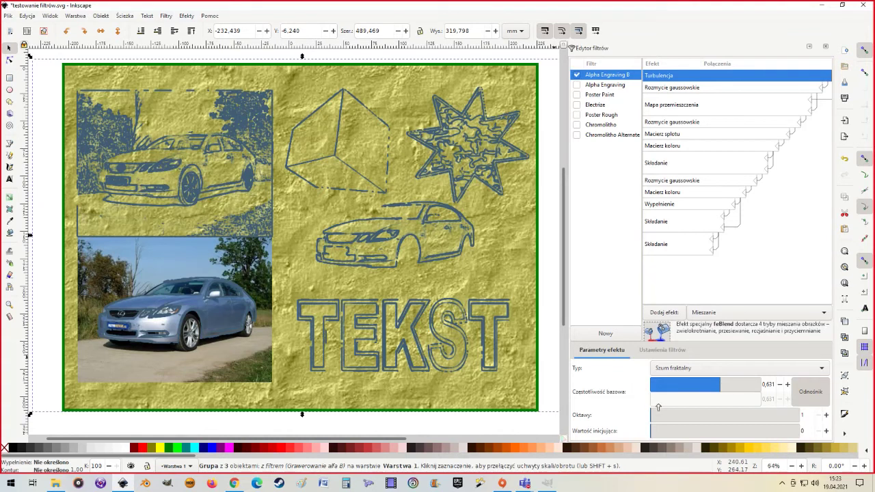
mouse_move(659, 415)
left_mouse_down()
mouse_move(722, 422)
mouse_move(712, 418)
mouse_move(697, 432)
left_mouse_up()
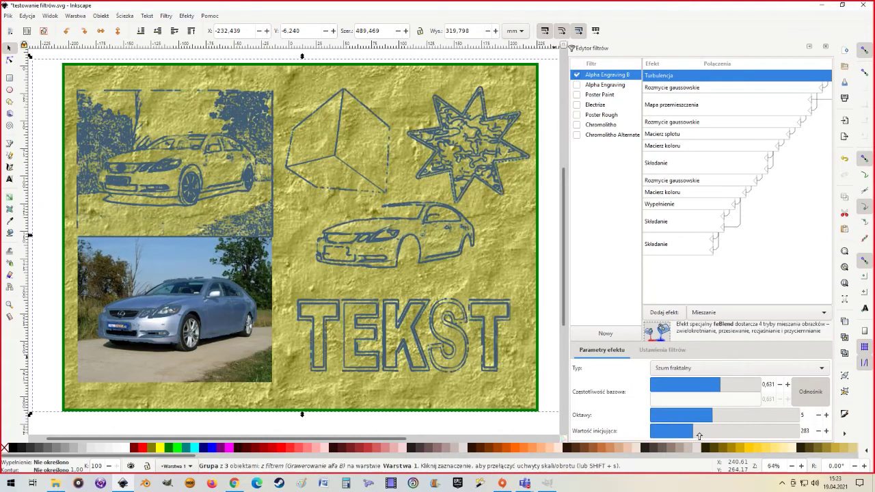
Increase the first blur, then set the second Gaussian blur back to 0.01 after testing.
left_click(679, 91)
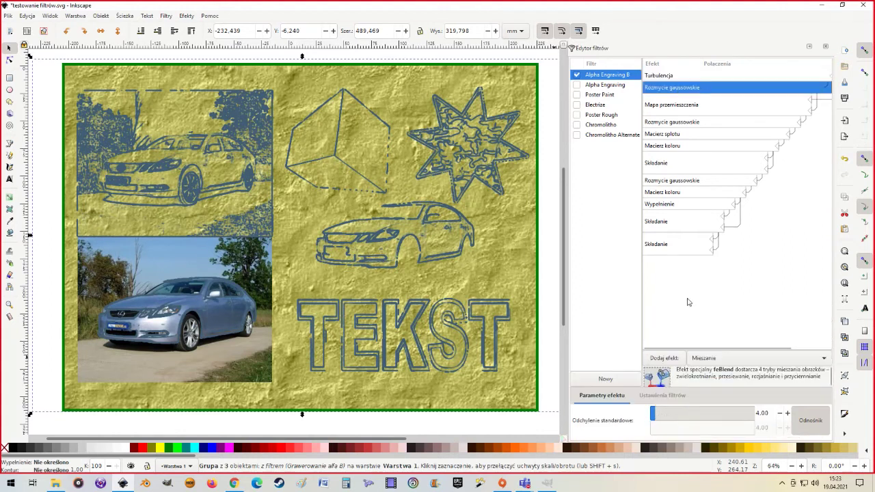
mouse_move(670, 411)
left_mouse_down()
mouse_move(659, 414)
mouse_move(682, 401)
left_mouse_up()
left_click(692, 106)
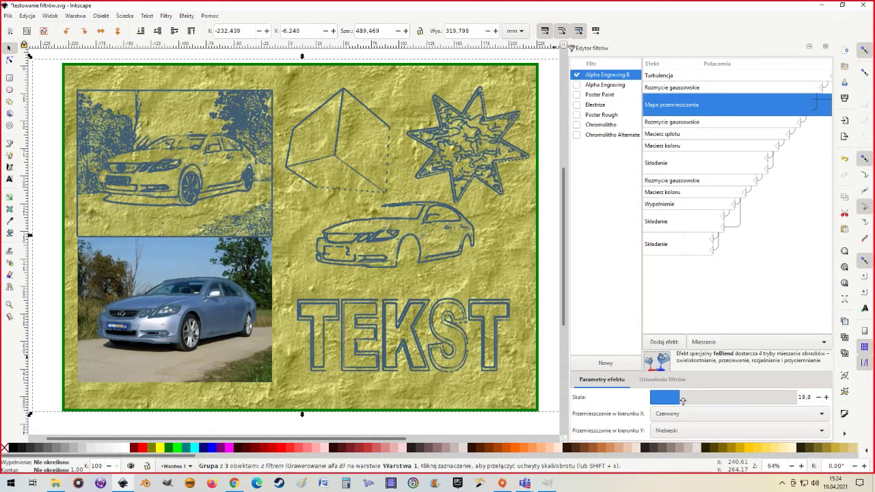
left_click(673, 123)
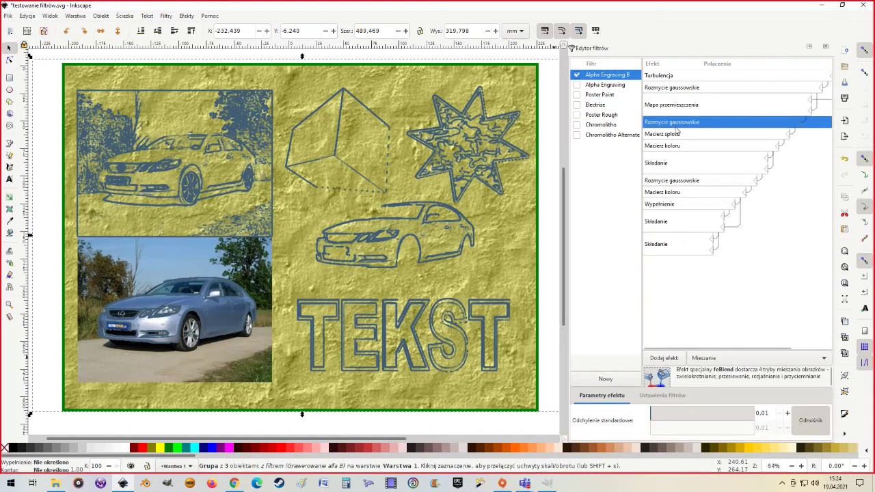
left_click(670, 414)
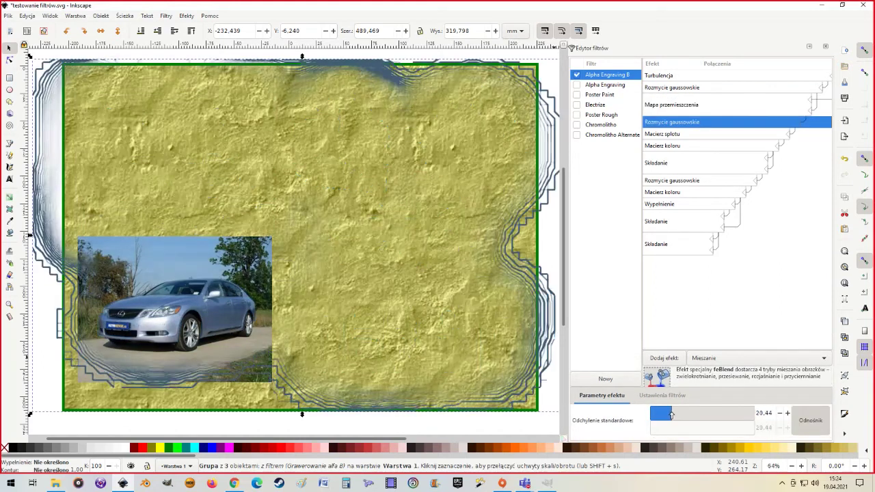
left_click_drag(670, 414, 647, 416)
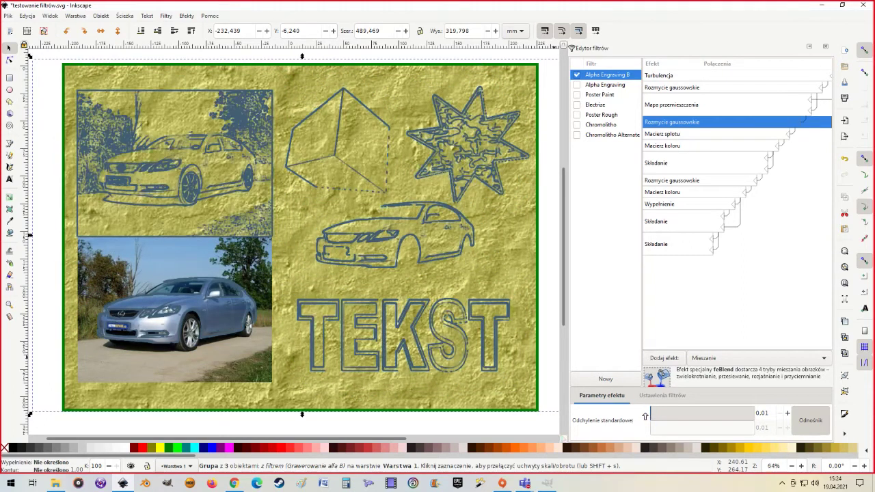
Set the convolution divisor to 0 and the bias to -0,2 after testing higher values.
left_click(684, 136)
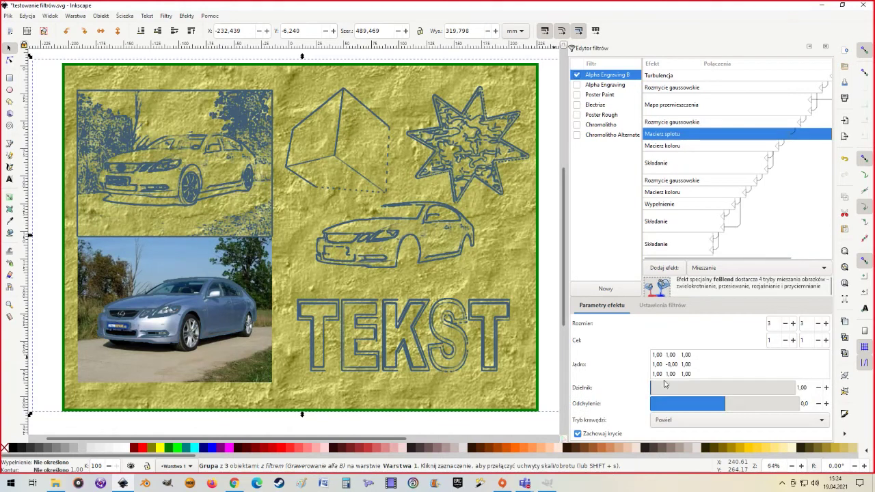
left_click(664, 389)
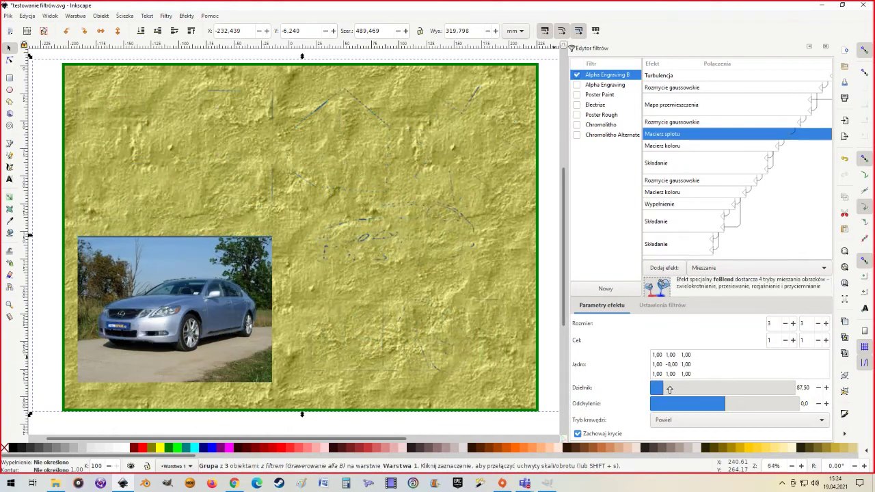
left_click_drag(669, 390, 641, 397)
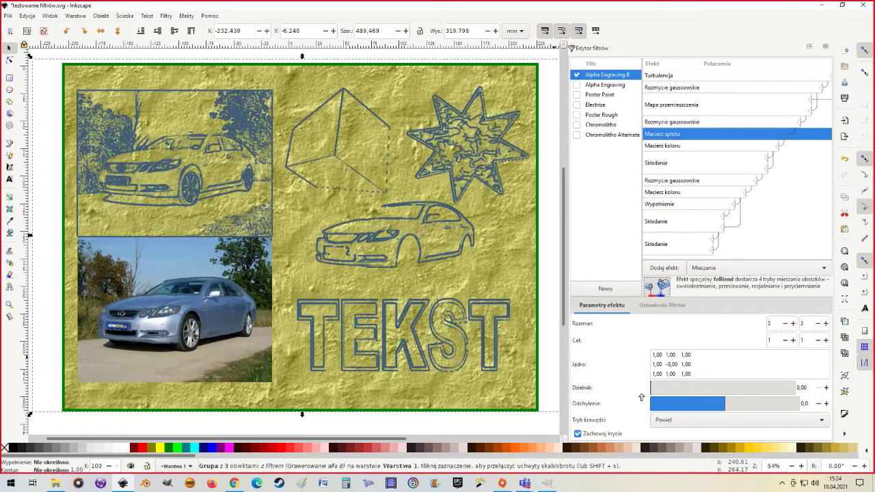
mouse_move(707, 406)
left_mouse_down()
mouse_move(744, 401)
mouse_move(728, 402)
left_mouse_up()
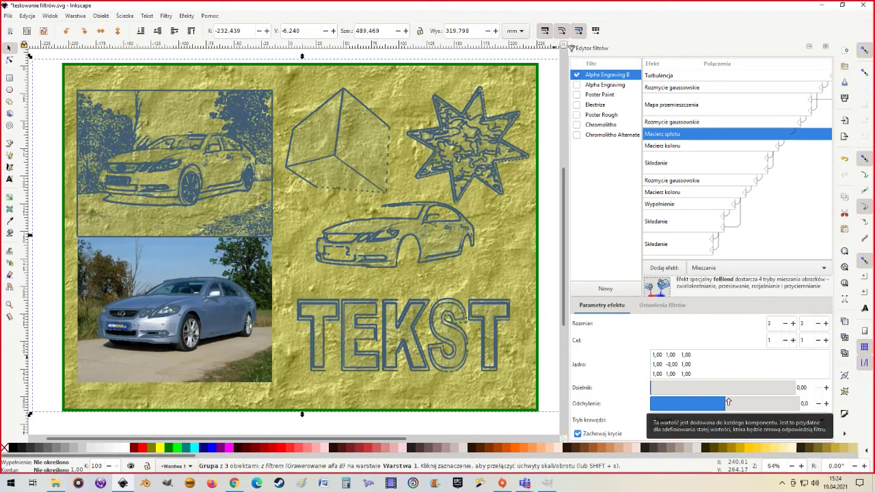
left_click(728, 402)
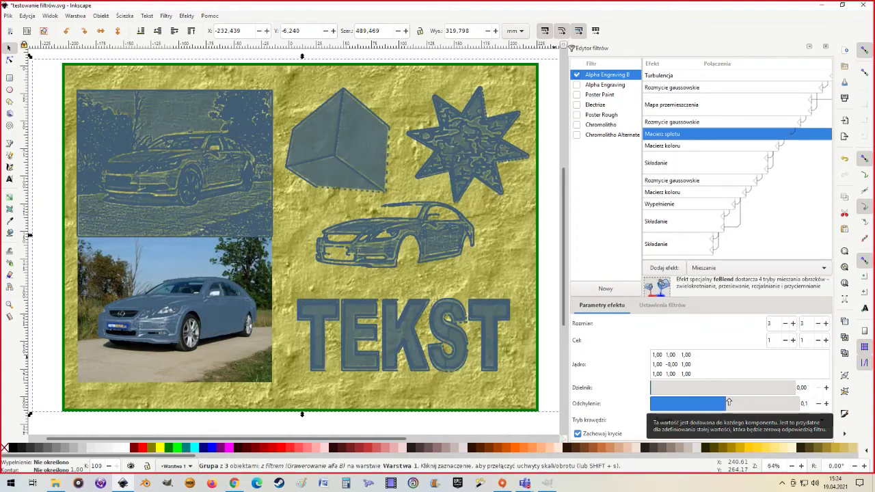
left_click(727, 403)
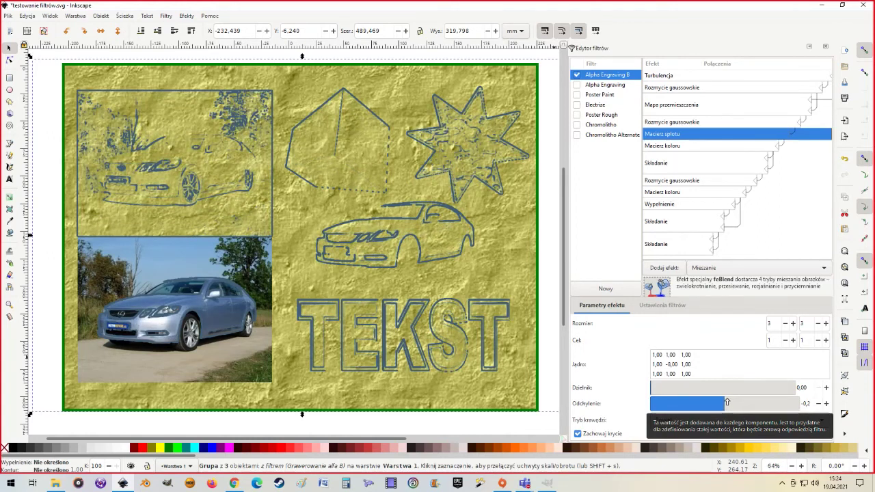
Raise the second Gaussian blur's standard deviation to thicken the blue engraved strokes.
left_click(688, 146)
left_click(683, 163)
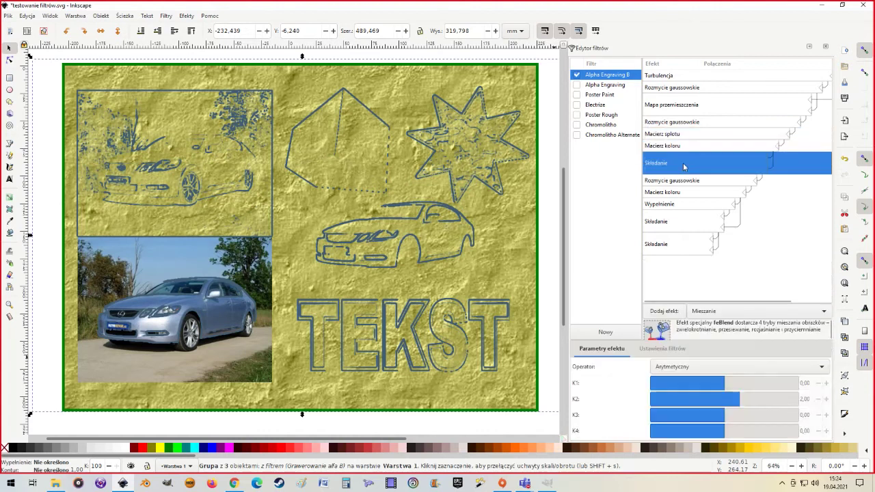
left_click(675, 184)
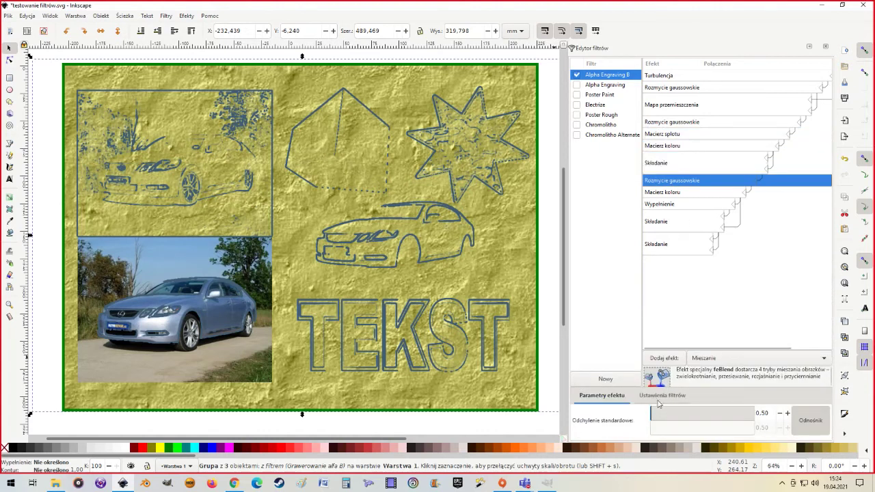
left_click_drag(659, 413, 651, 413)
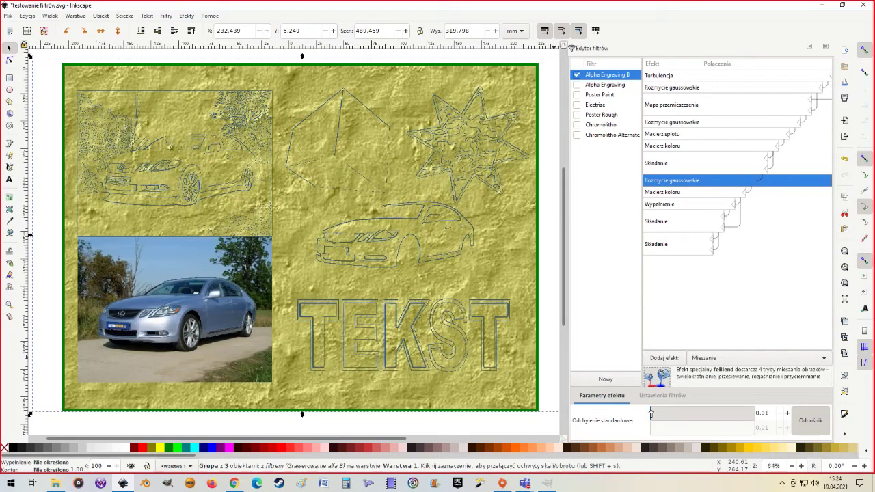
left_click_drag(652, 414, 654, 413)
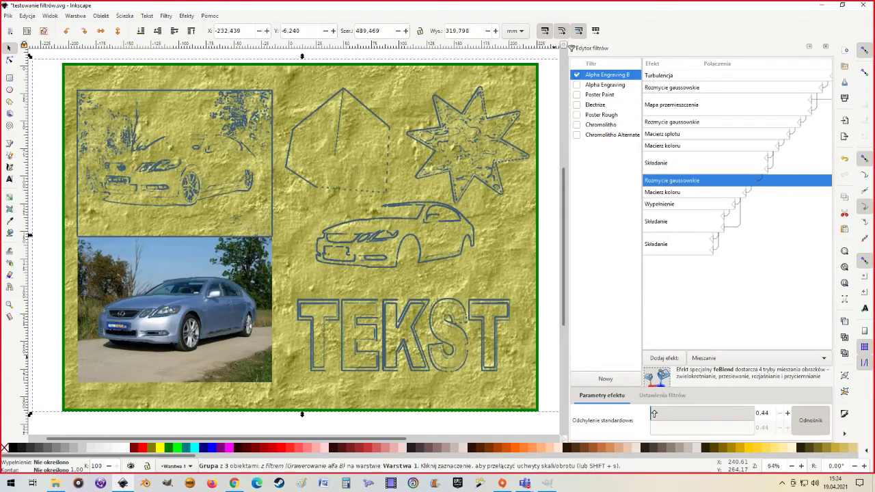
left_click(673, 203)
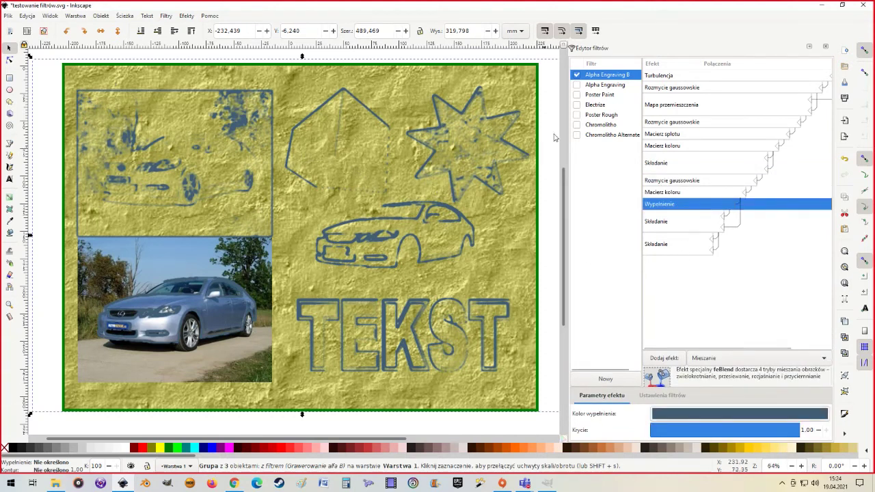
Remove Alpha Engraving B and open the Cross Engraving filter with live preview enabled.
left_click(576, 75)
left_click(165, 17)
mouse_move(207, 81)
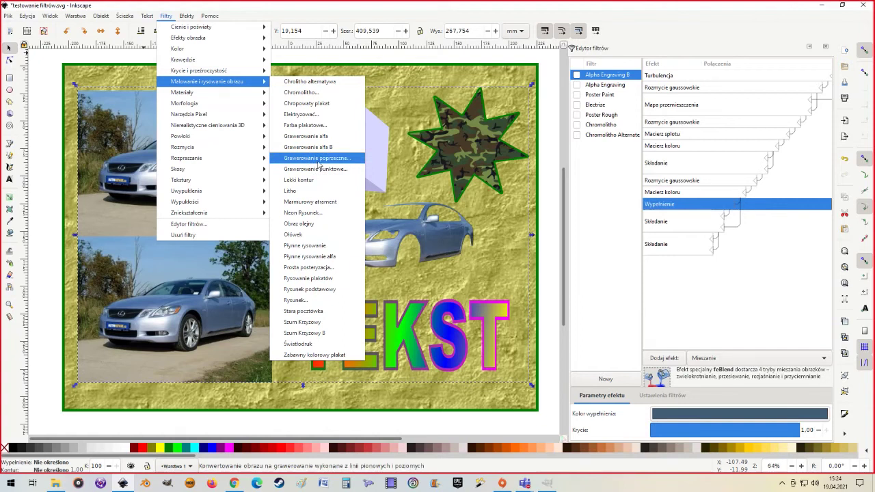
left_click(316, 158)
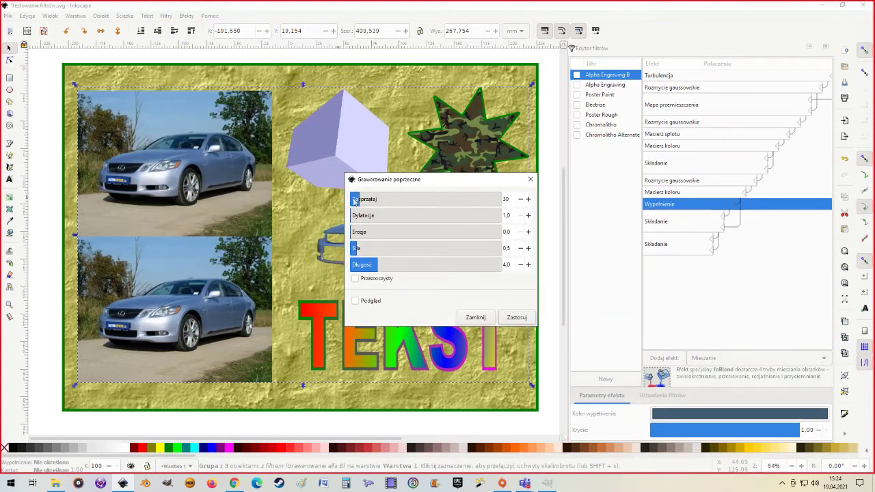
left_click(355, 301)
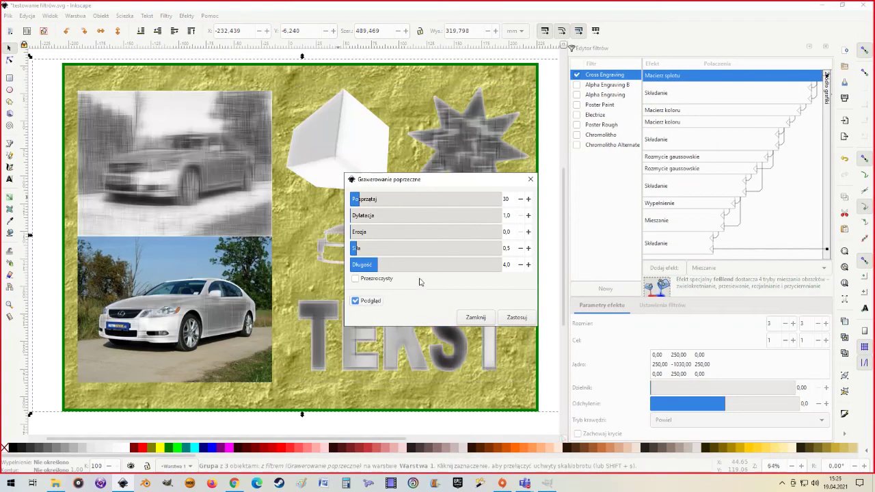
Set the Cross Engraving clean-up value to 38 after trying 71.
mouse_move(461, 189)
left_mouse_down()
mouse_move(433, 281)
mouse_move(440, 298)
mouse_move(419, 238)
left_mouse_up()
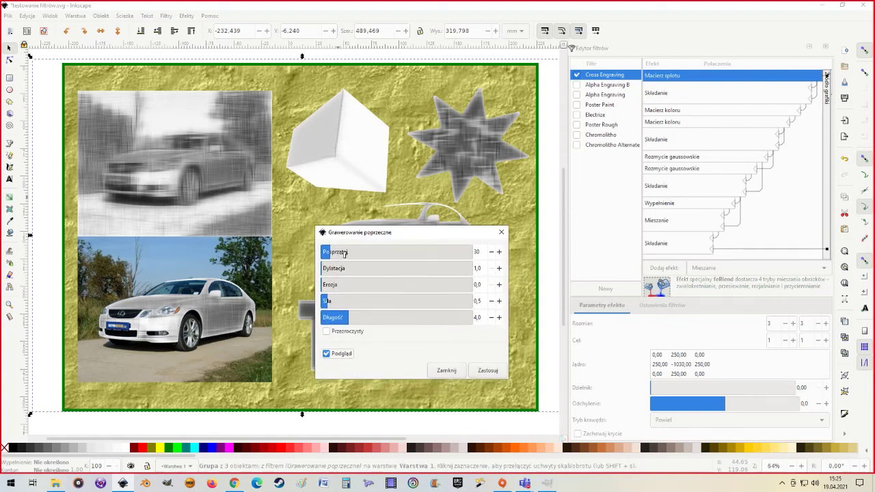
mouse_move(335, 253)
left_mouse_down()
mouse_move(471, 253)
mouse_move(321, 253)
mouse_move(346, 253)
left_mouse_up()
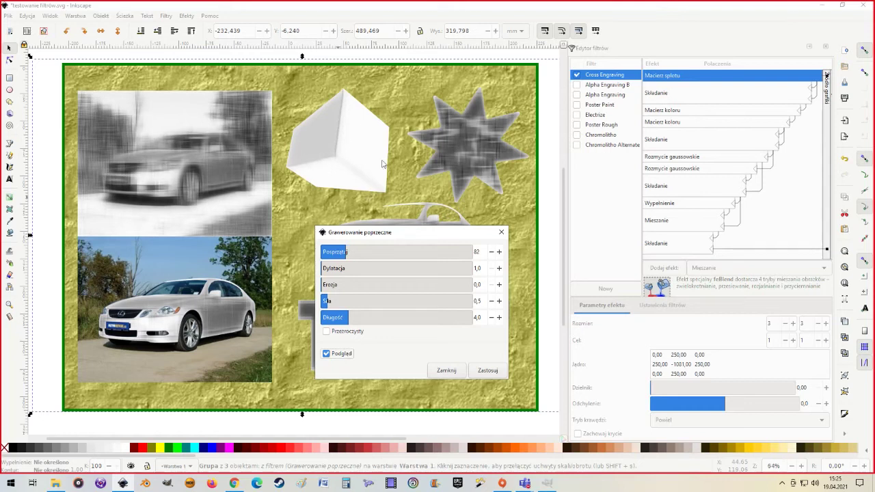
mouse_move(347, 254)
left_mouse_down()
mouse_move(363, 253)
mouse_move(334, 252)
left_mouse_up()
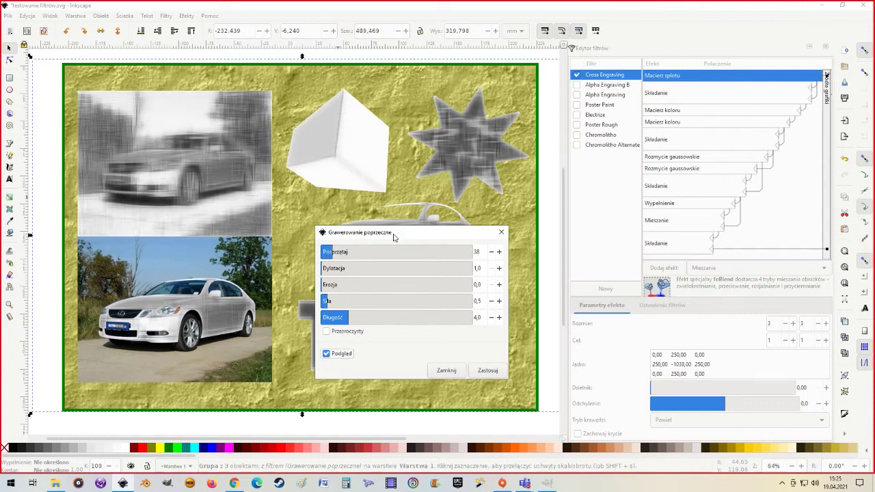
mouse_move(393, 237)
left_mouse_down()
mouse_move(463, 338)
mouse_move(553, 175)
mouse_move(552, 140)
mouse_move(533, 120)
left_mouse_up()
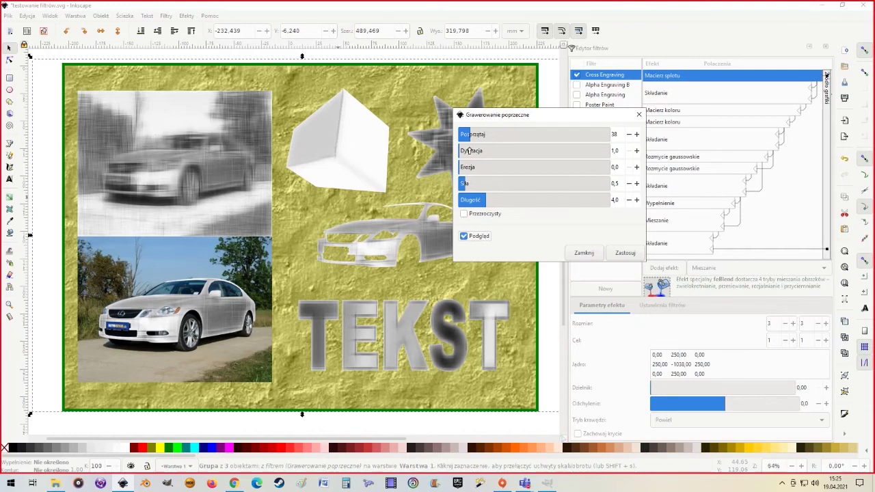
Set Cross Engraving dilation to 8,0 and lower erosion to 1,2.
left_click_drag(469, 151, 507, 151)
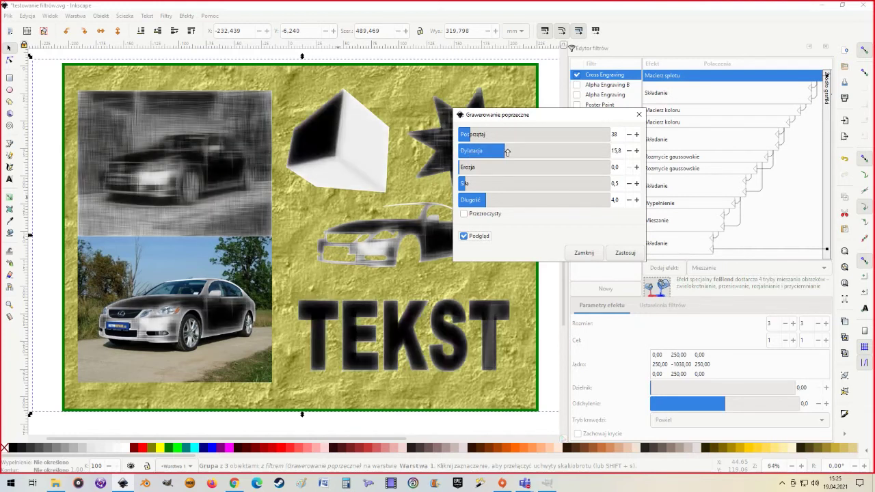
left_click_drag(507, 151, 459, 153)
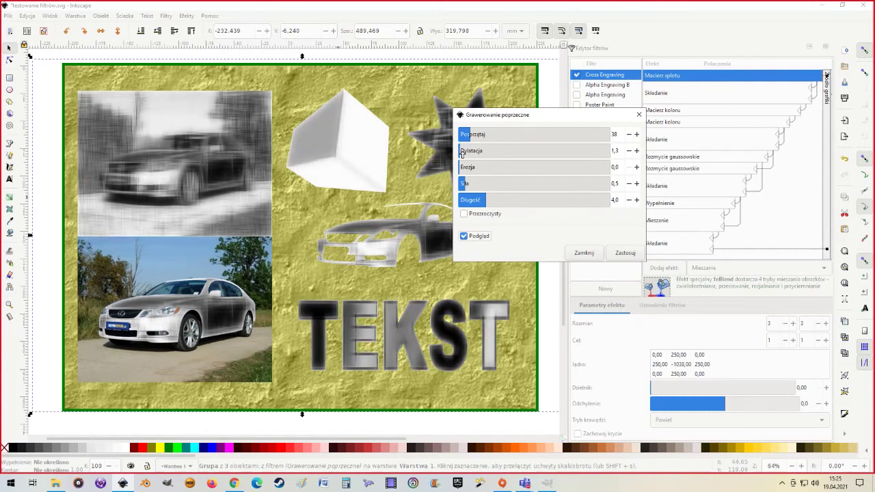
left_click_drag(467, 167, 468, 169)
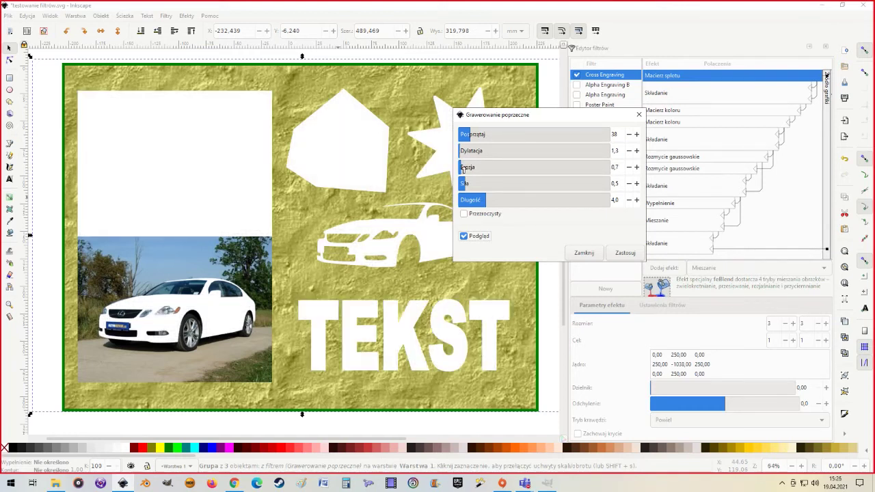
left_click_drag(465, 151, 464, 151)
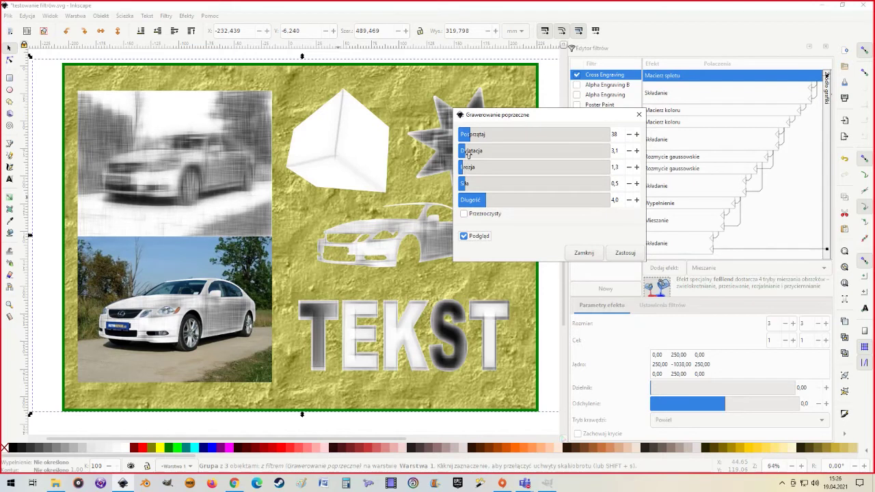
left_click_drag(470, 152, 483, 151)
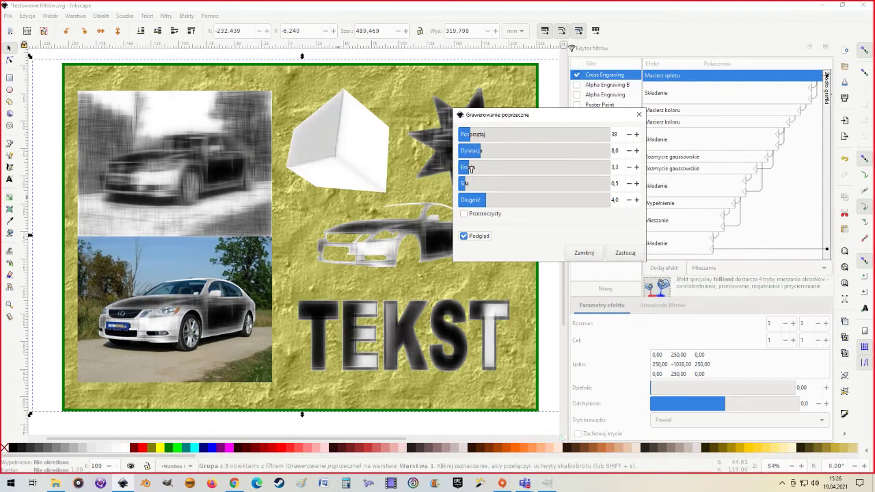
left_click_drag(474, 169, 464, 170)
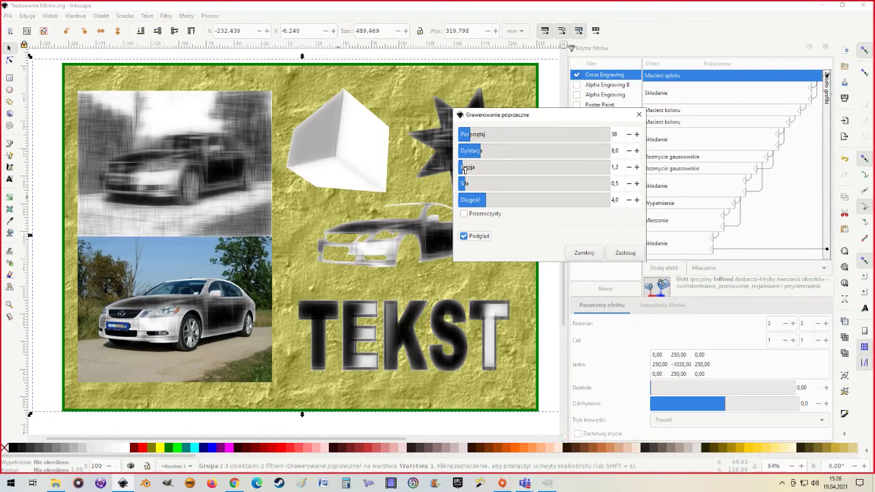
Set Cross Engraving strength to 0,4 and line length to 2,4.
left_click(473, 185)
left_click(471, 186)
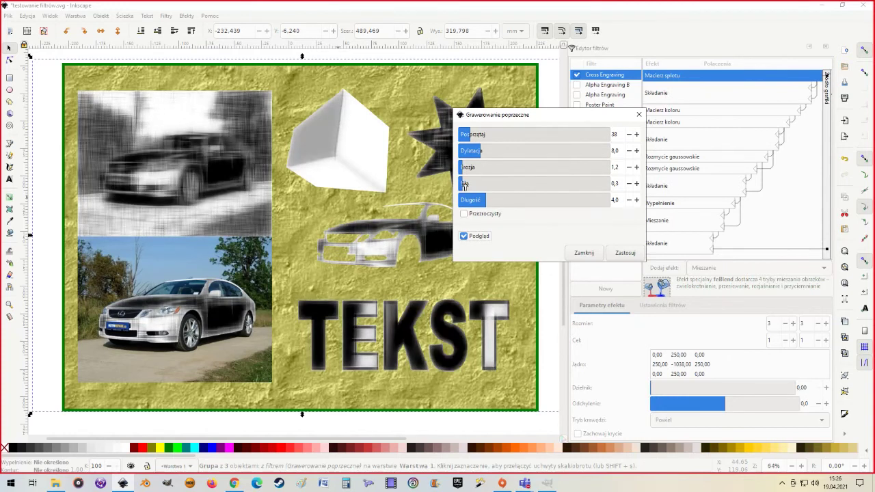
left_click_drag(464, 184, 463, 184)
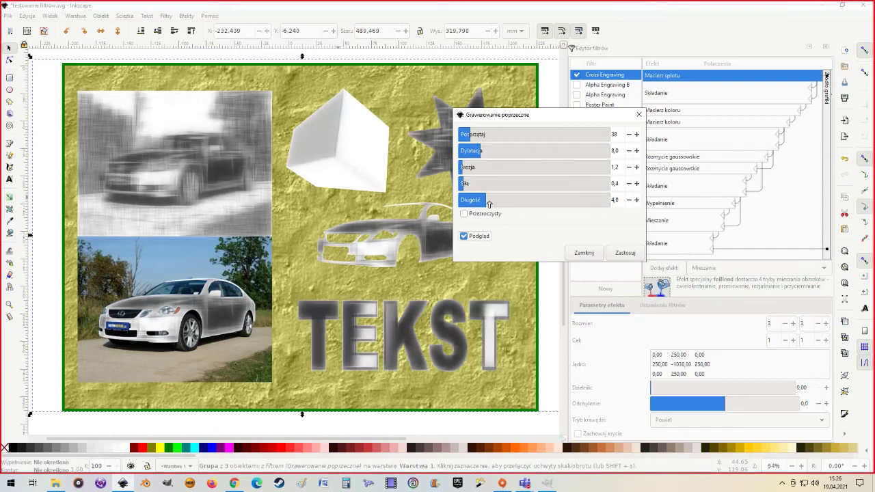
mouse_move(489, 204)
left_mouse_down()
mouse_move(505, 203)
mouse_move(478, 203)
left_mouse_up()
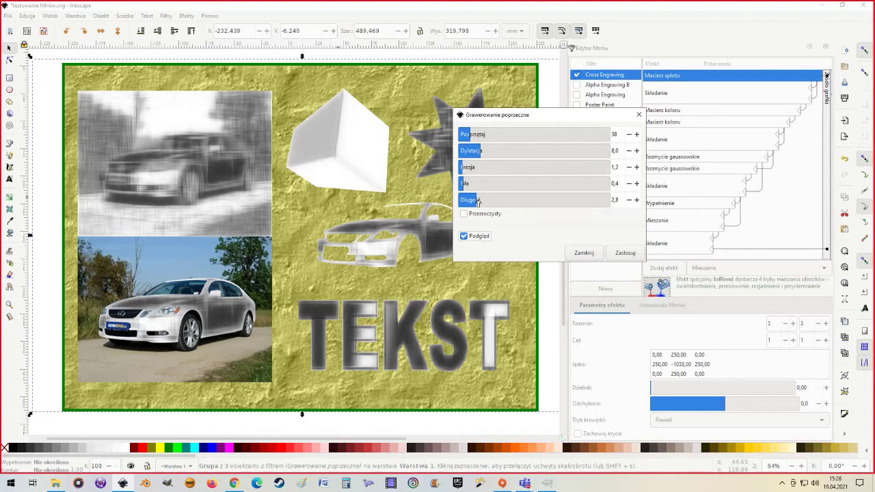
left_click_drag(477, 203, 450, 202)
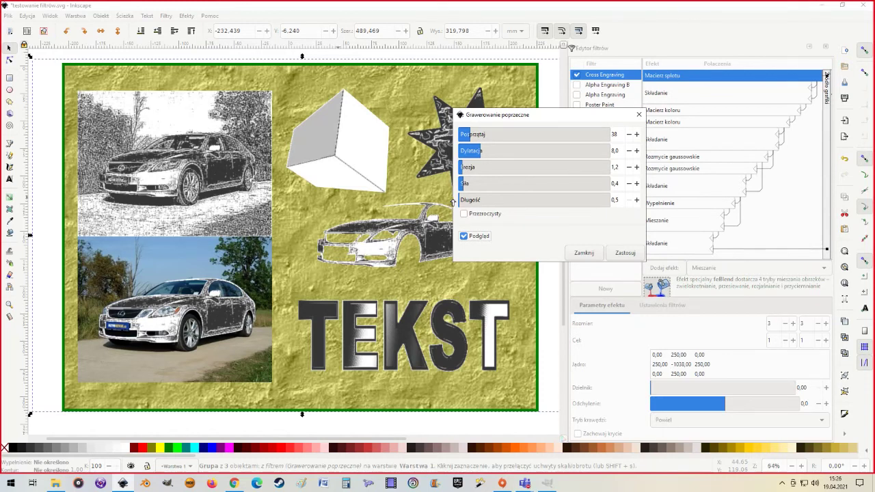
left_click_drag(462, 203, 473, 203)
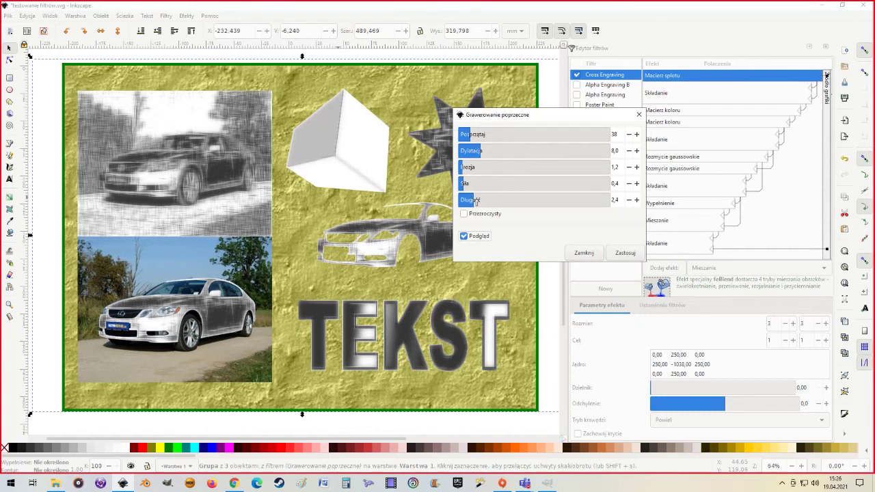
Apply Cross Engraving to the group with dilation 4,5 and length 2,9, then close the dialog.
left_click(464, 214)
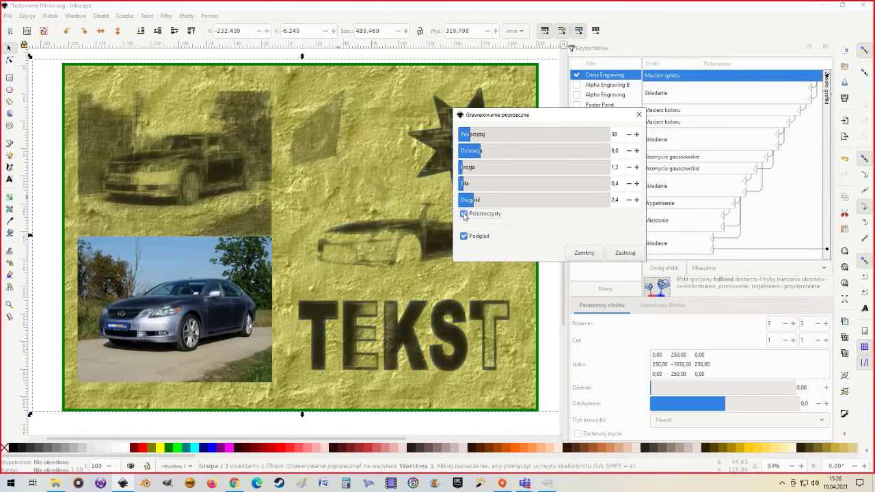
mouse_move(523, 121)
left_mouse_down()
mouse_move(618, 127)
mouse_move(604, 141)
left_mouse_up()
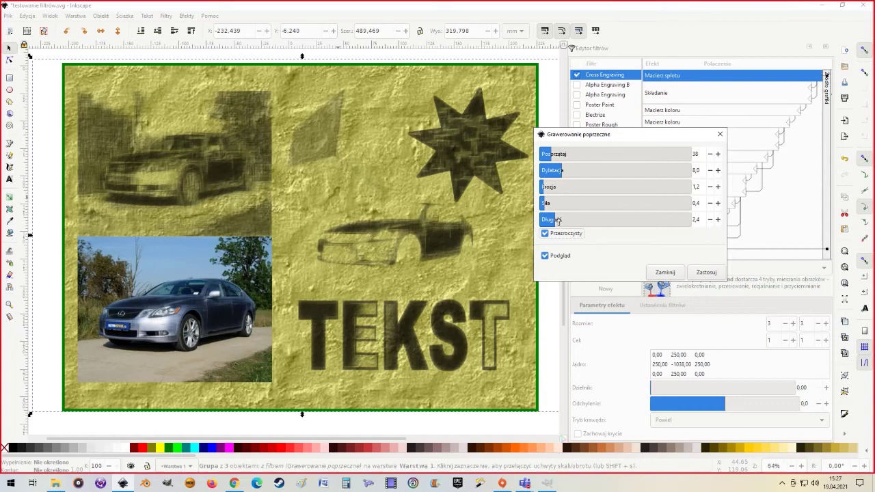
left_click_drag(557, 221, 560, 220)
left_click_drag(561, 172, 551, 172)
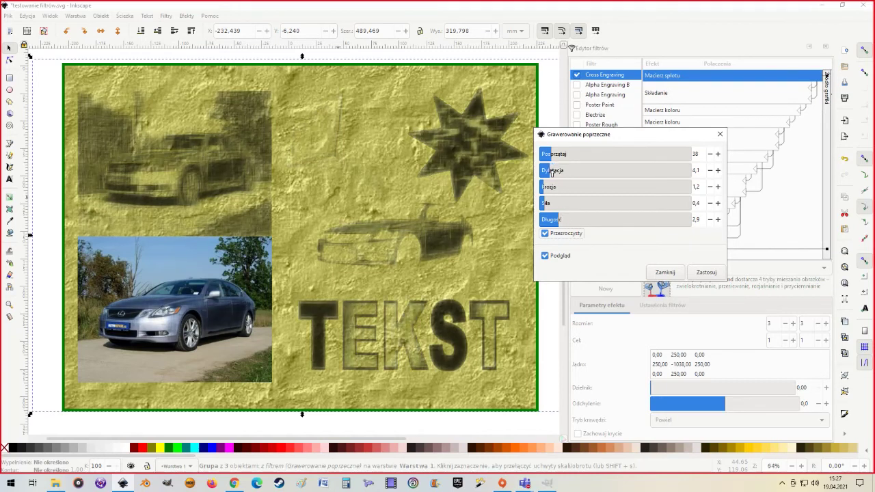
left_click_drag(552, 173, 555, 175)
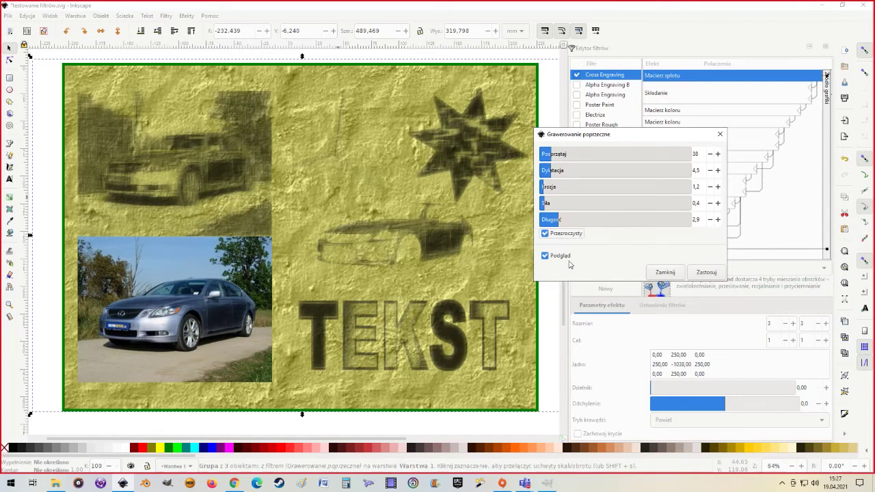
left_click(706, 272)
left_click(719, 134)
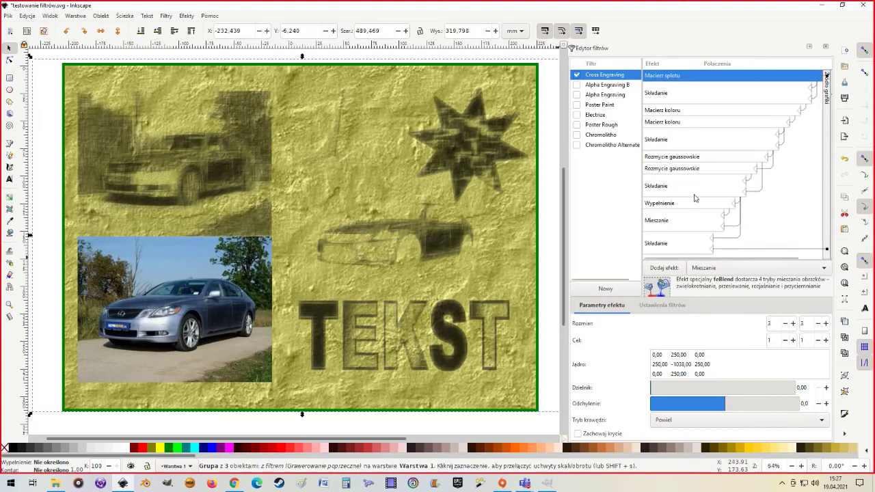
Change the Cross Engraving fill primitive's colour from white to brown.
left_click(664, 207)
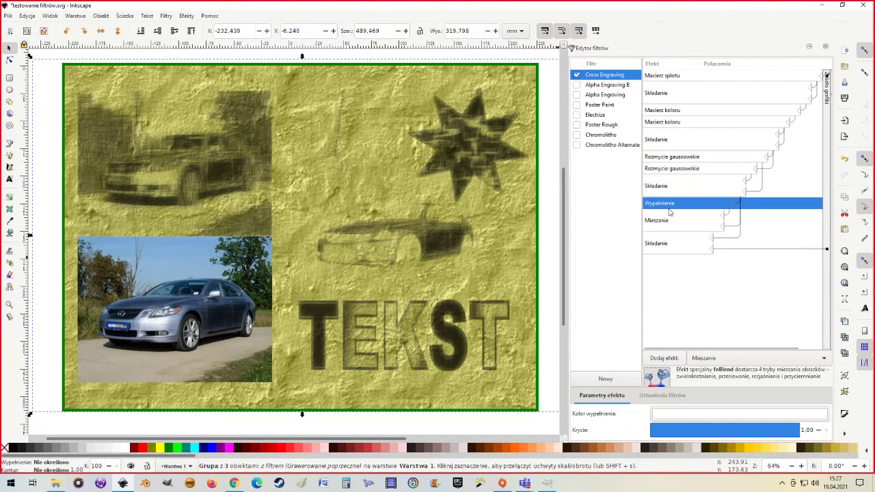
left_click(698, 417)
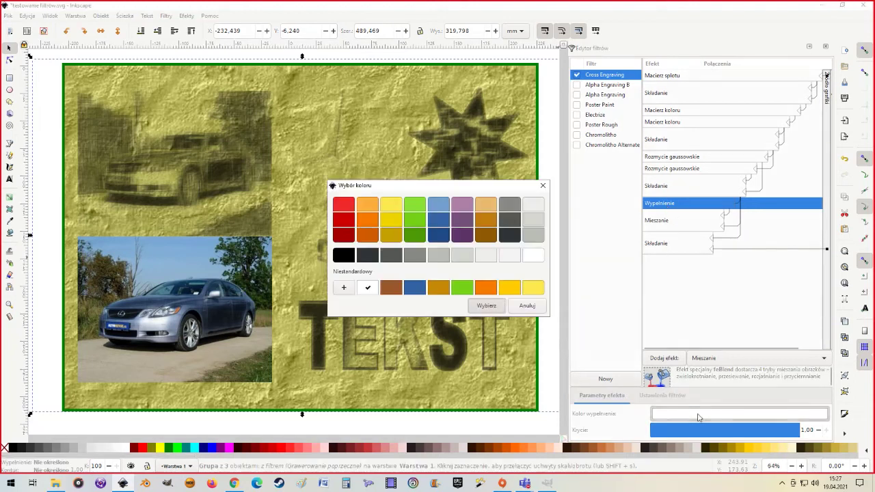
left_click(485, 235)
left_click(485, 305)
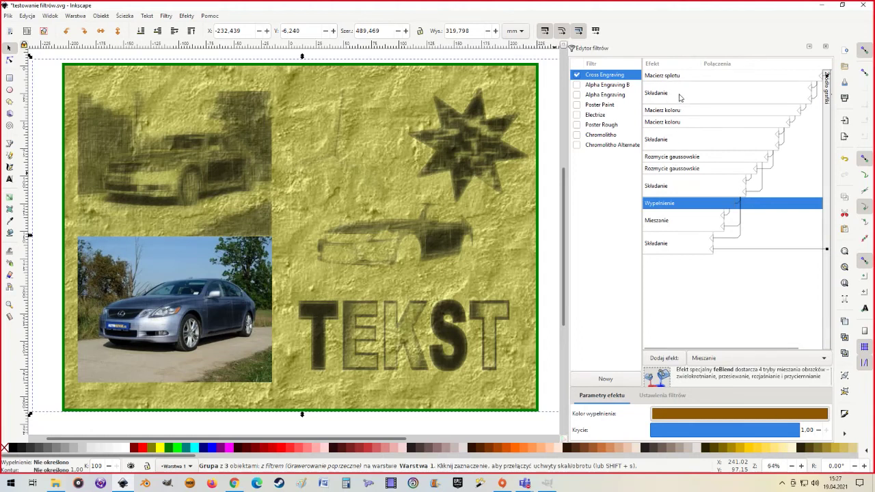
left_click(666, 77)
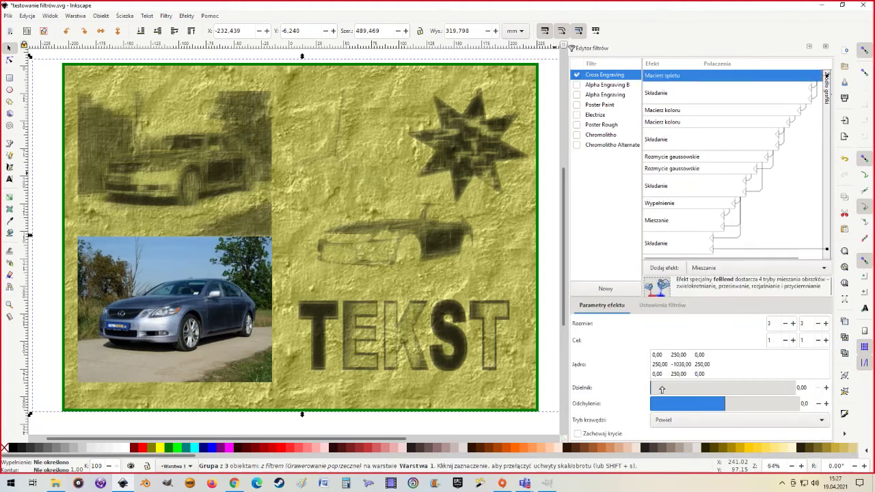
Set the convolution matrix divisor to 0 and lower its offset below zero.
left_click(668, 387)
left_click_drag(668, 387, 650, 388)
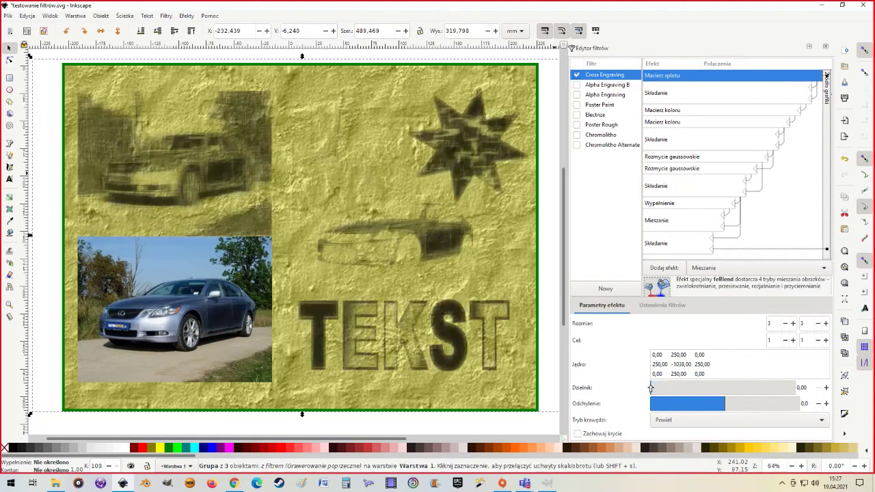
left_click(714, 406)
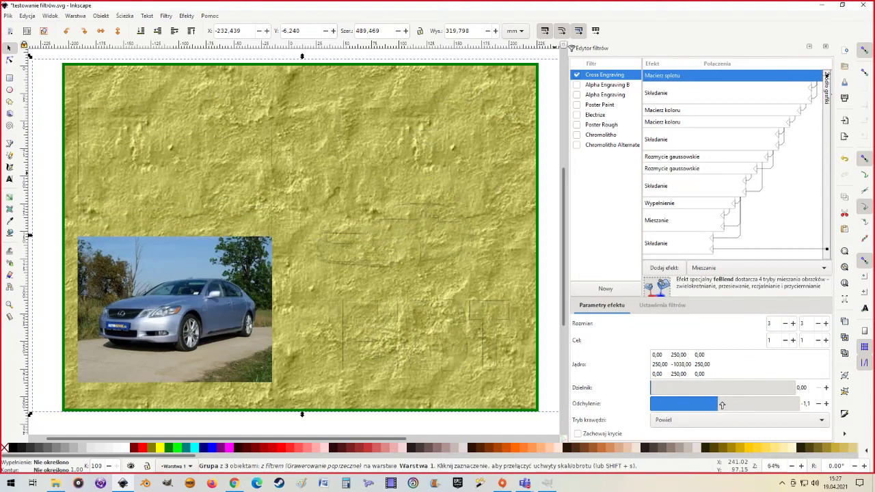
left_click_drag(724, 404, 724, 405)
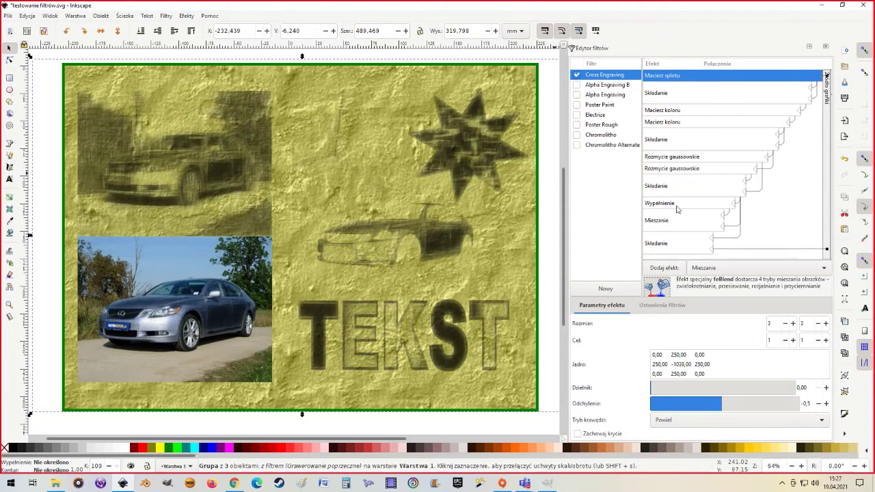
Reduce the first Gaussian blur's standard deviation for crisper engraving.
left_click(669, 95)
left_click(678, 111)
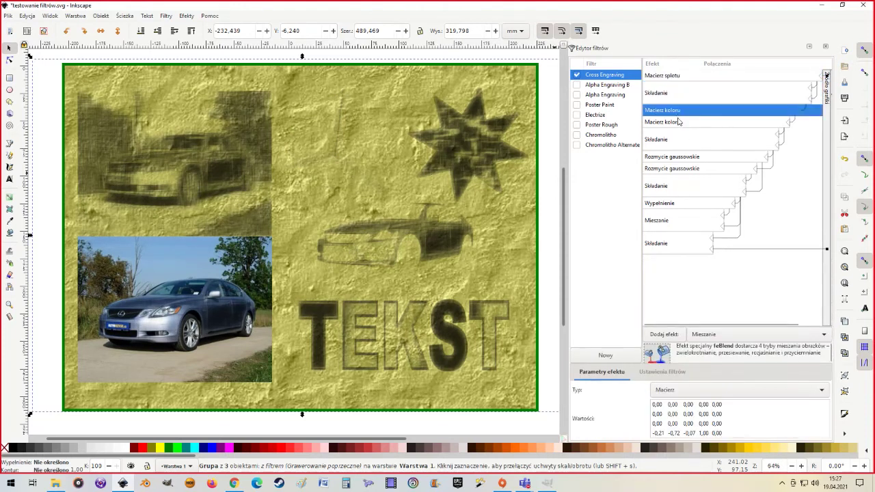
left_click(677, 139)
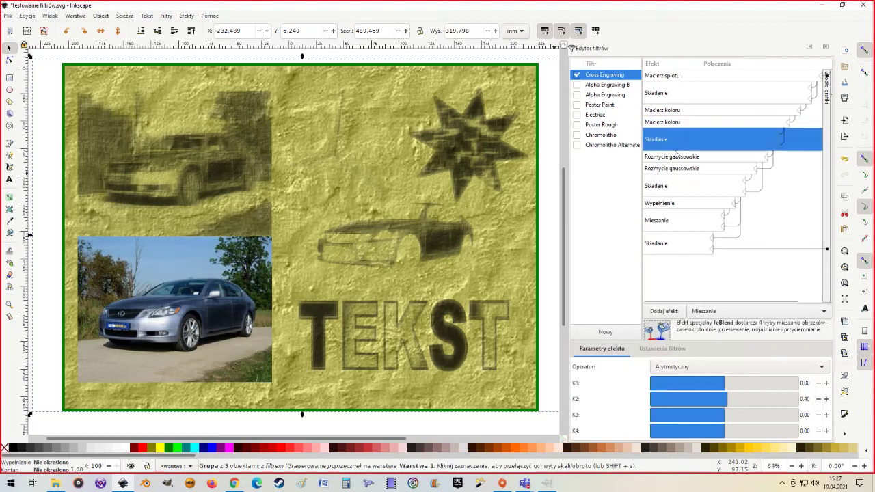
left_click(676, 156)
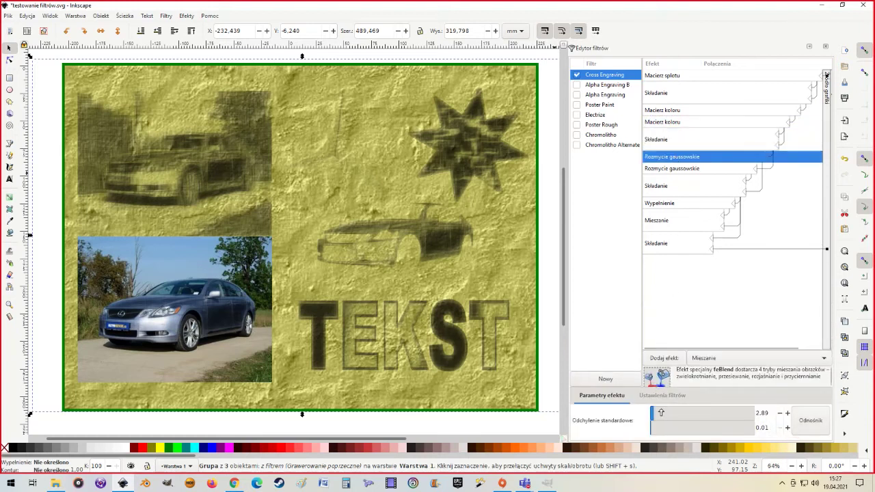
left_click_drag(662, 415, 653, 414)
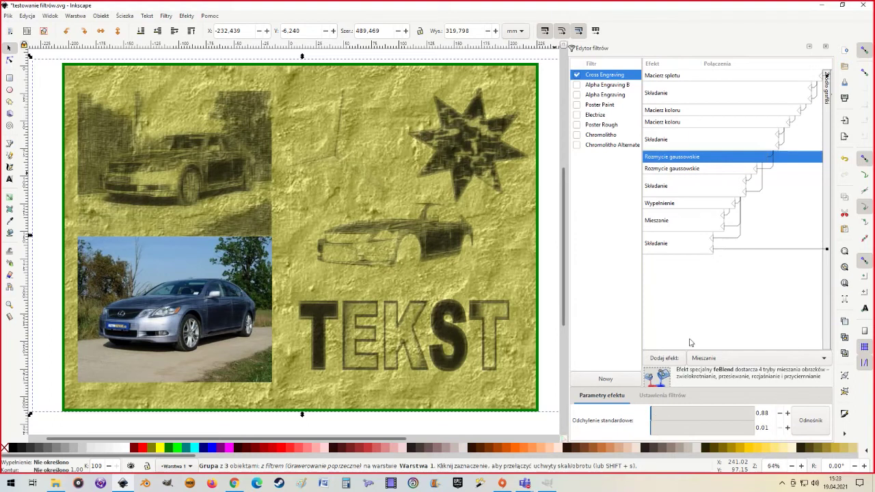
Set the fill step's opacity to 0.38.
left_click(677, 169)
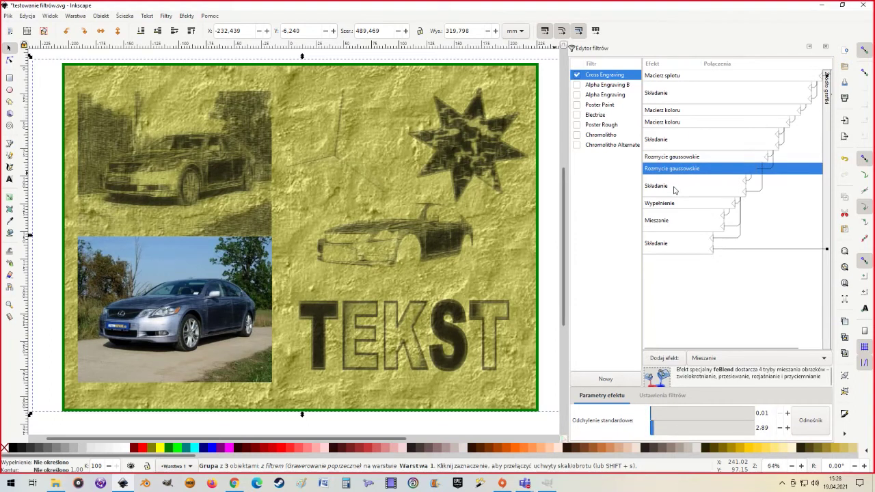
left_click(674, 190)
left_click(675, 205)
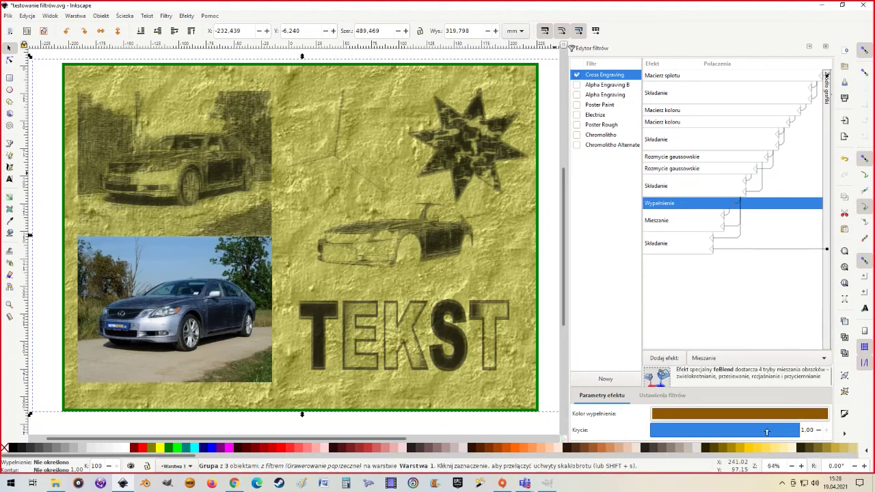
left_click_drag(796, 429, 610, 430)
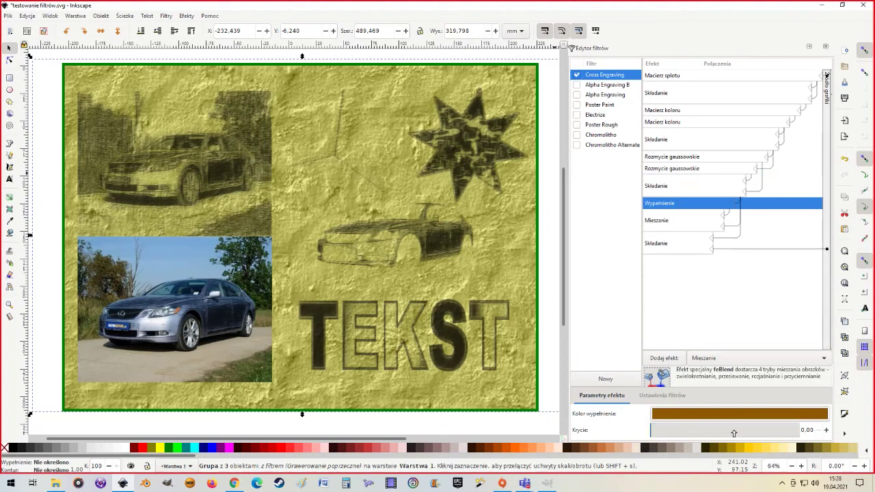
mouse_move(733, 432)
left_mouse_down()
mouse_move(803, 431)
mouse_move(649, 430)
left_mouse_up()
mouse_move(739, 432)
left_mouse_down()
mouse_move(804, 430)
mouse_move(673, 431)
mouse_move(707, 431)
left_mouse_up()
Push the convolution offset further negative to -0,6.
left_click(670, 222)
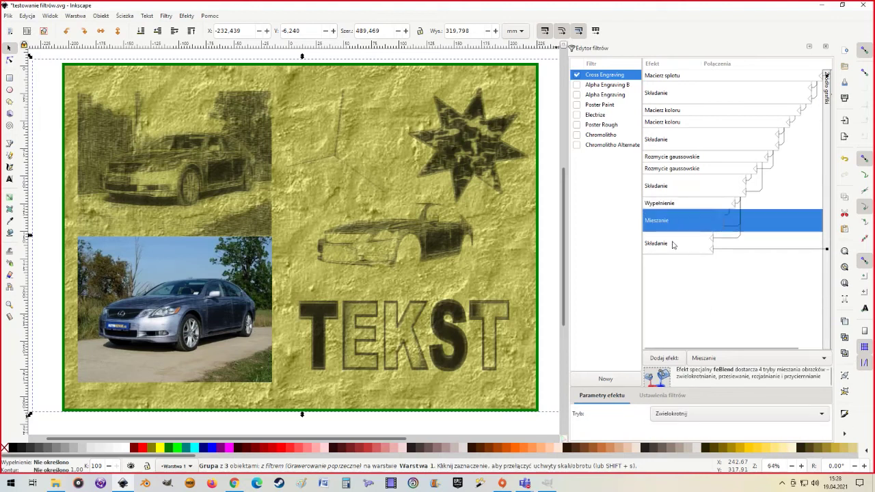
left_click(673, 244)
left_click(670, 218)
left_click(658, 76)
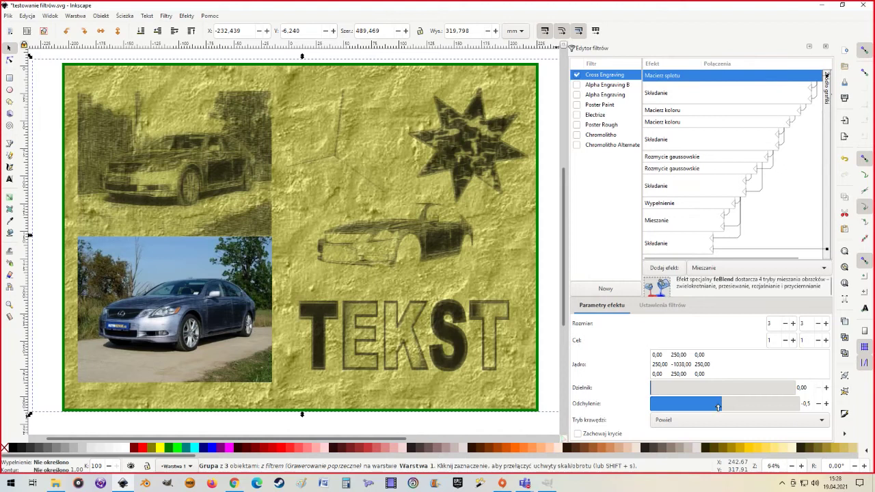
left_click_drag(717, 406, 722, 405)
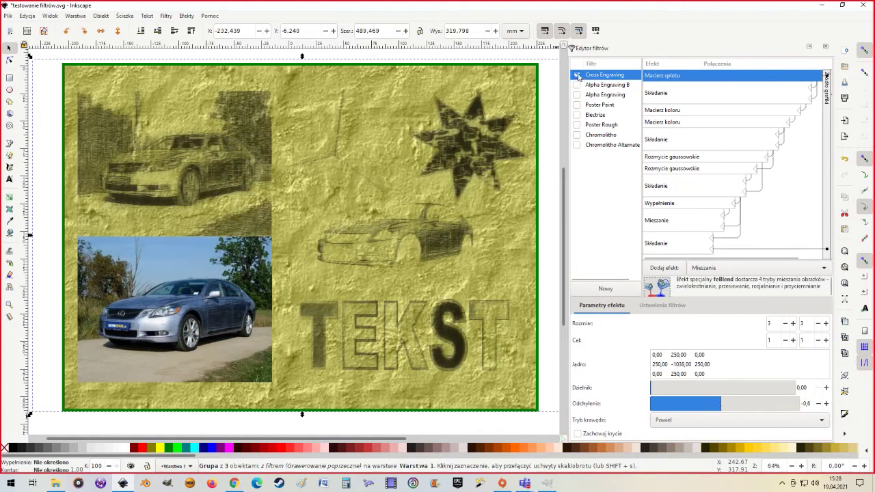
Delete the old Cross Engraving filter and reapply Grawerowanie poprzeczne with preview on and Przezroczysty off.
right_click(586, 75)
left_click(604, 92)
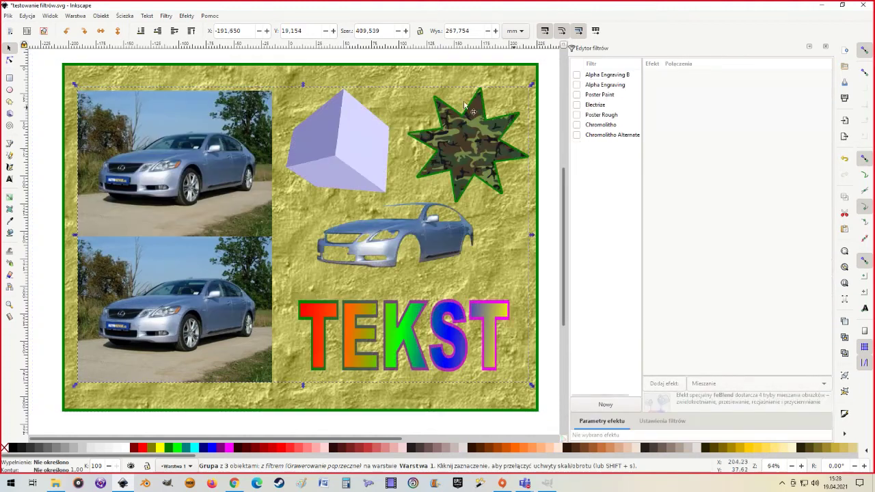
left_click(165, 15)
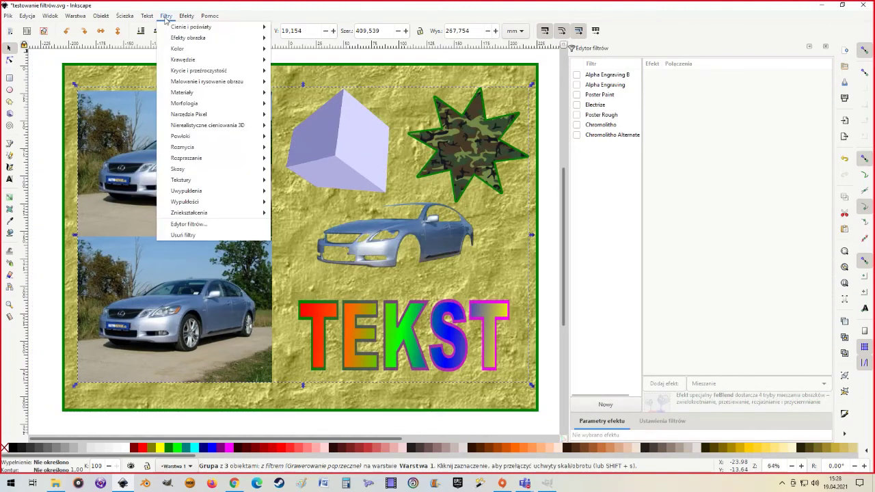
mouse_move(206, 81)
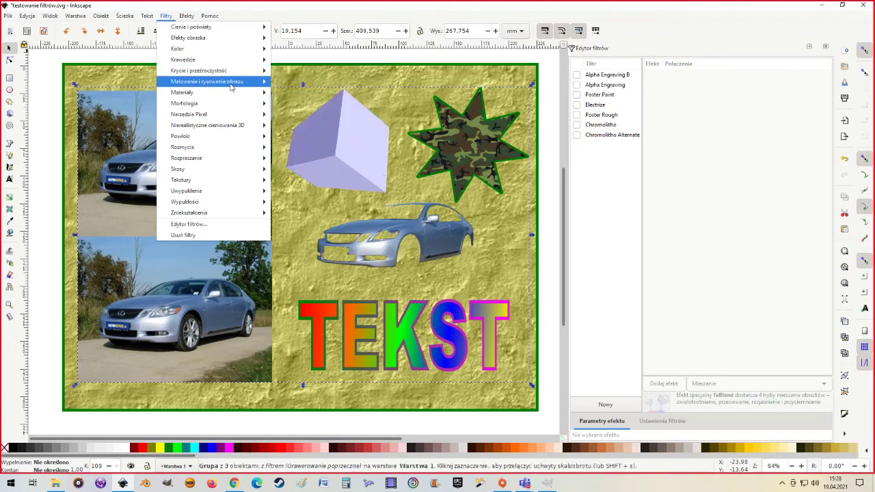
left_click(324, 162)
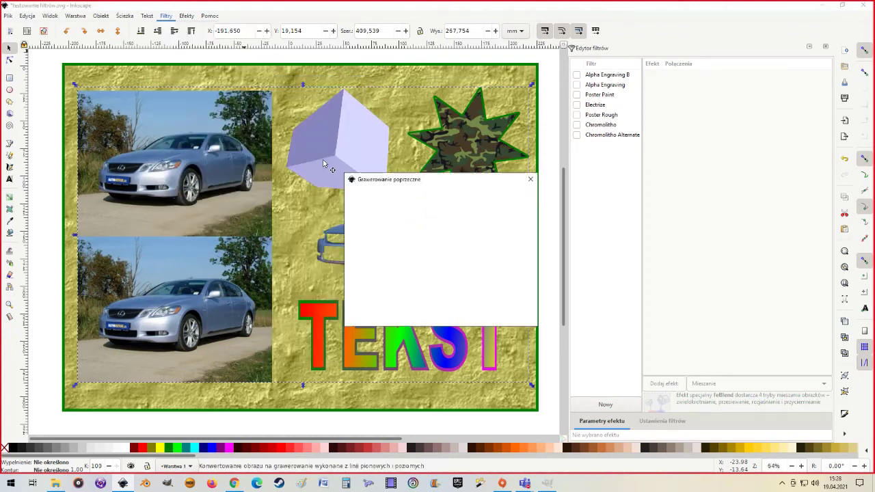
left_click(355, 302)
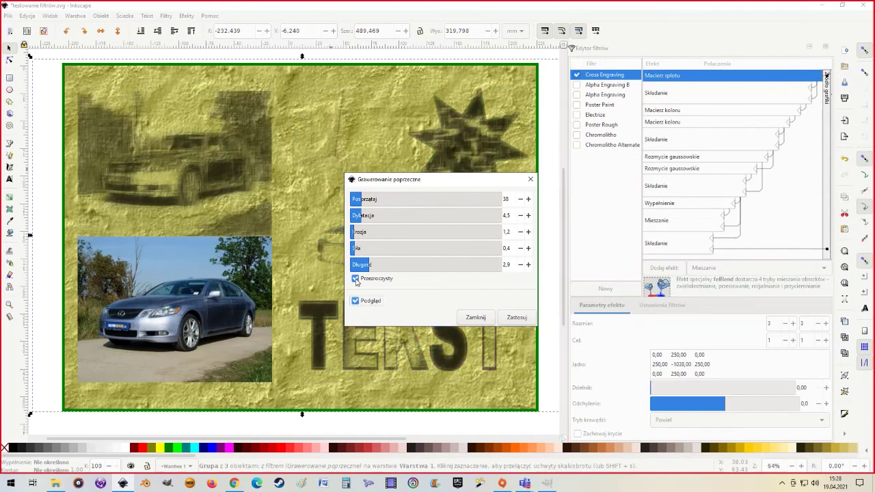
left_click(355, 279)
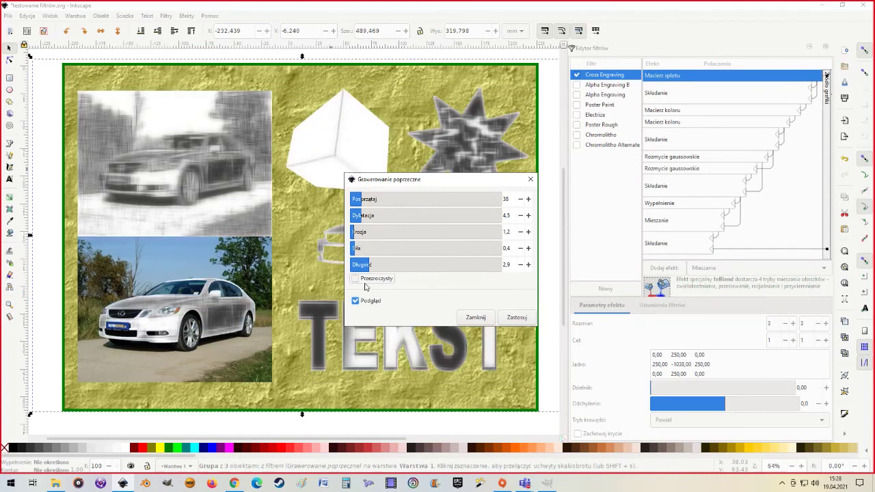
Apply the opaque cross engraving and change its fill colour to yellow.
left_click(517, 318)
left_click(478, 320)
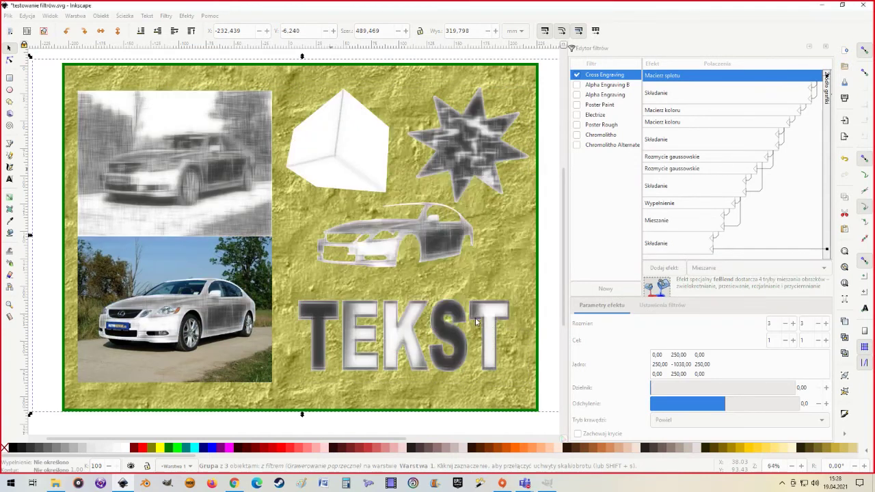
left_click(675, 204)
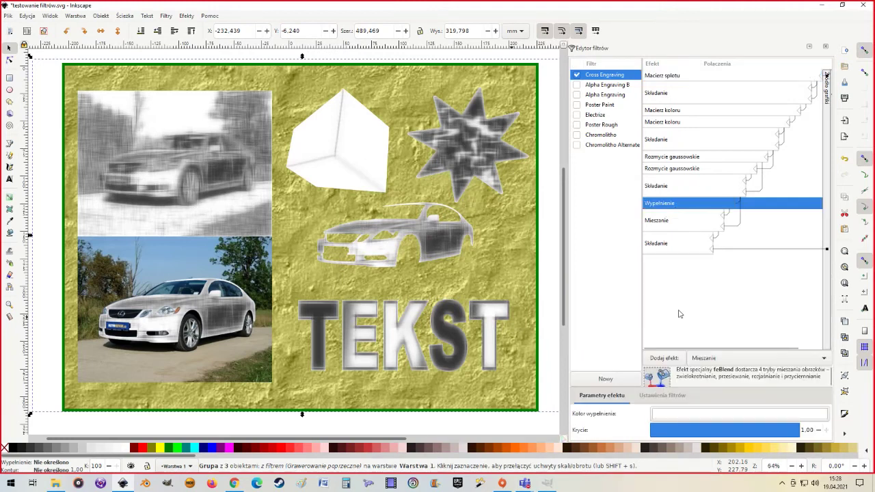
left_click(695, 416)
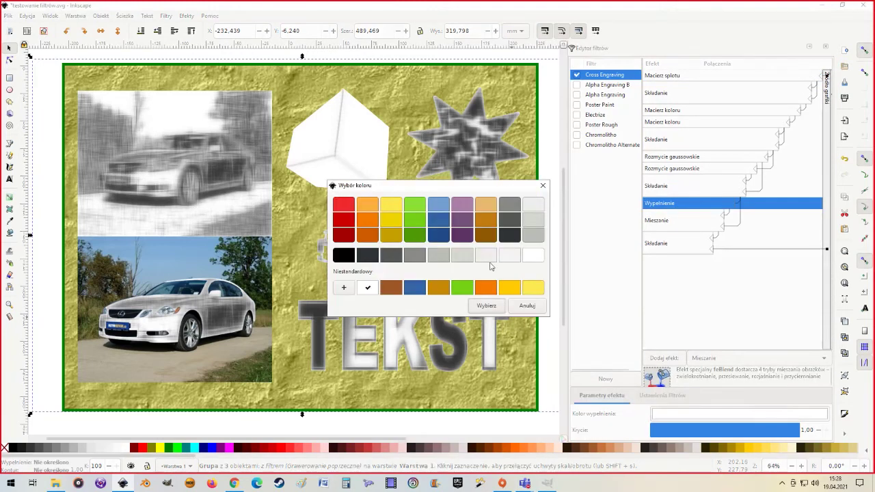
left_click(510, 288)
left_click(486, 306)
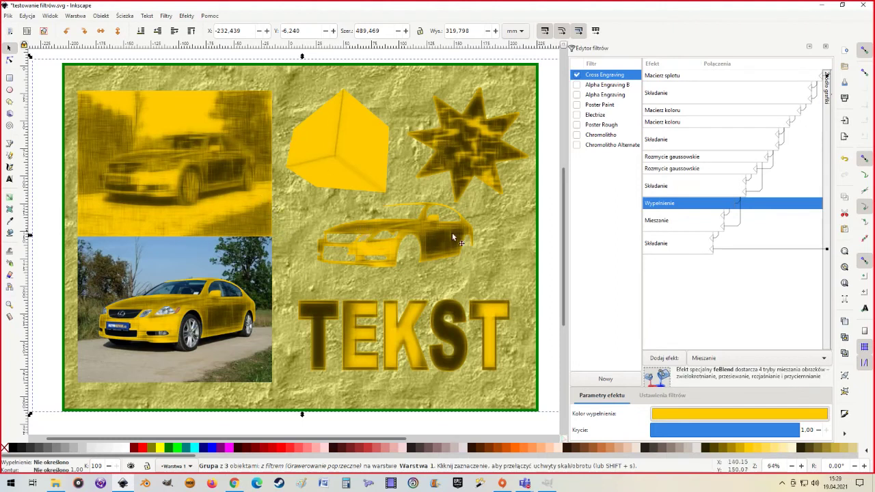
Inspect the convolution matrix, composite and colour matrix steps, then remove Cross Engraving from the group.
left_click(674, 77)
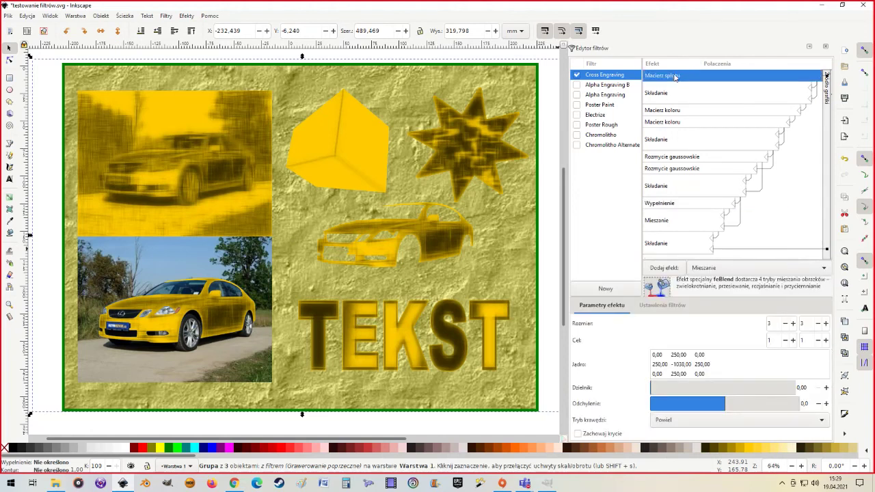
left_click(677, 93)
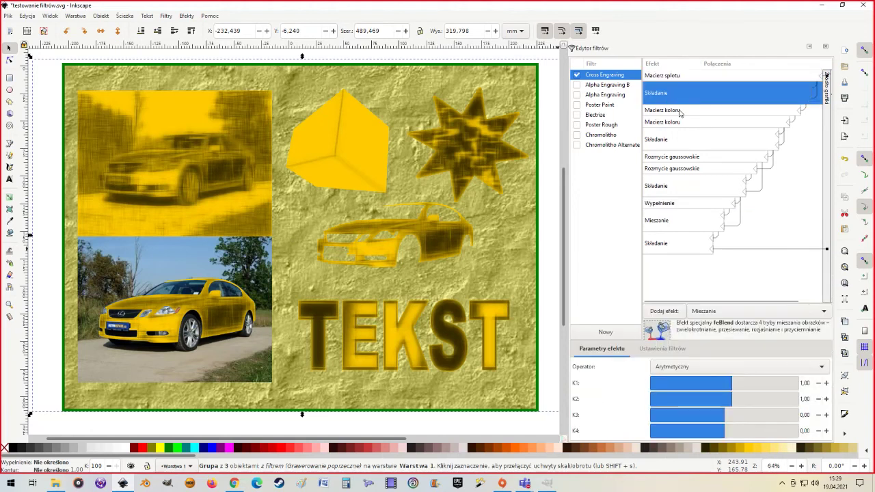
left_click(680, 111)
left_click(678, 100)
left_click(669, 77)
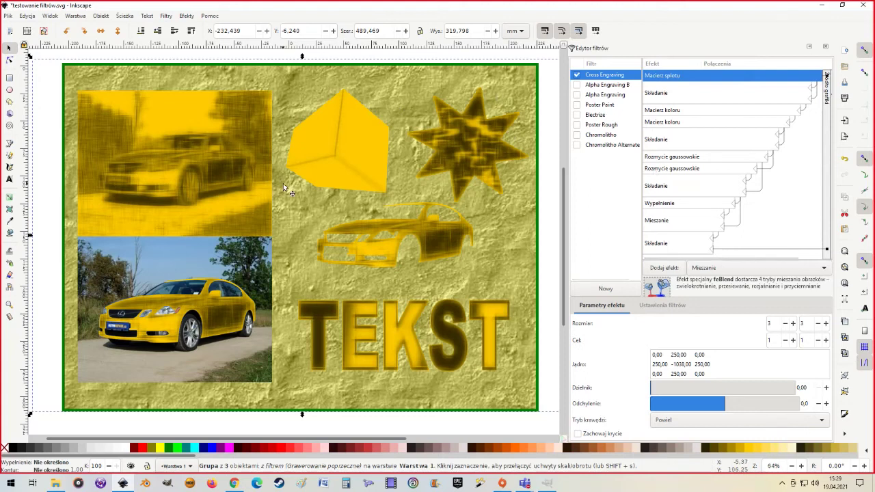
left_click(576, 75)
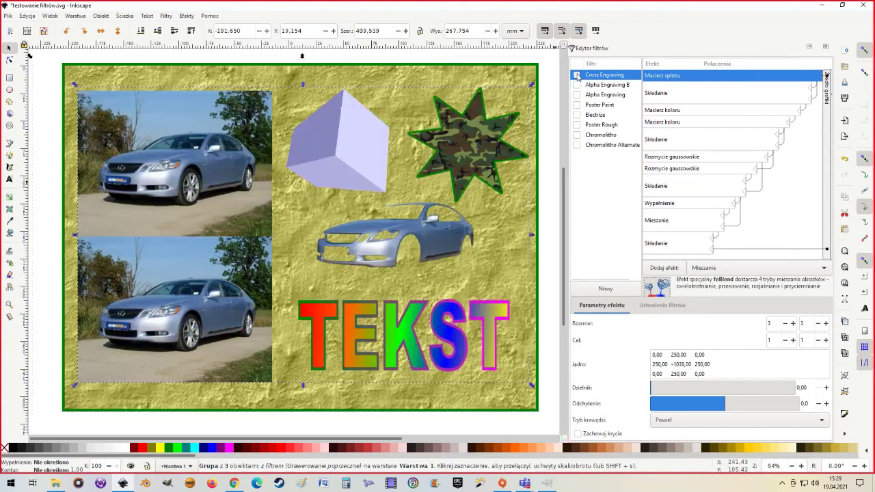
left_click(164, 16)
mouse_move(207, 81)
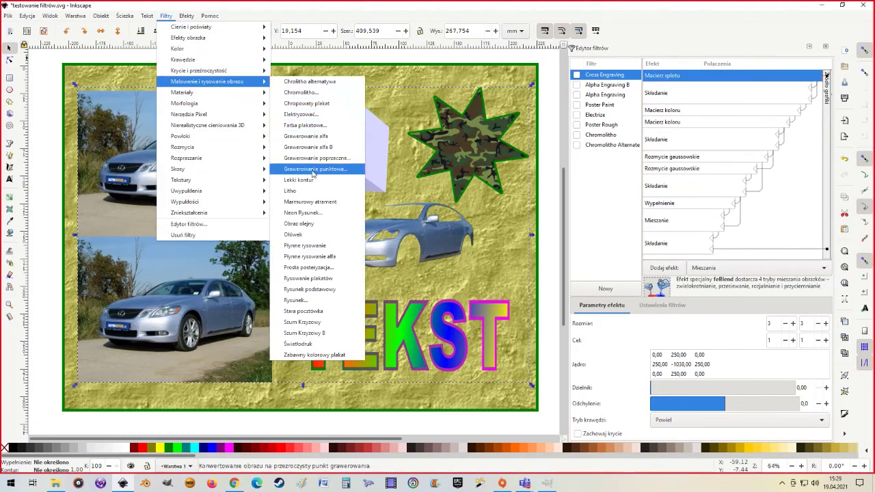
Preview Point Engraving with complexity 4, variation 18, brightness 2,63 and an adjusted blur.
left_click(313, 169)
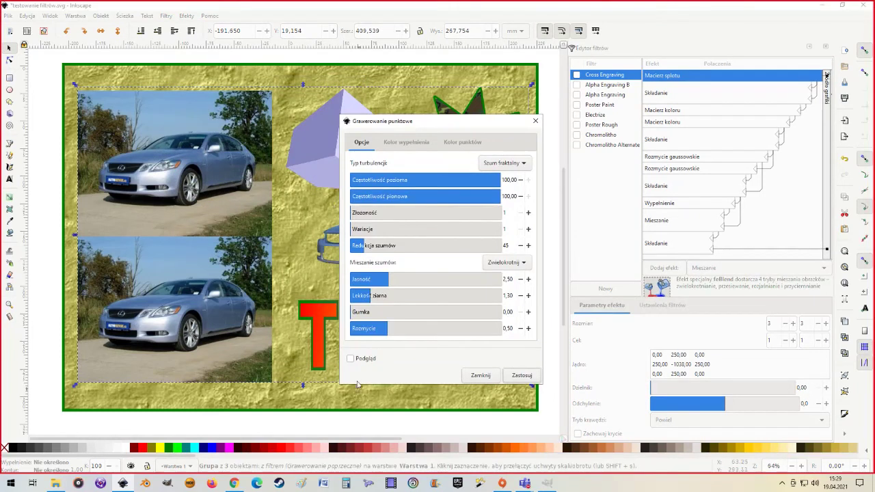
left_click(350, 359)
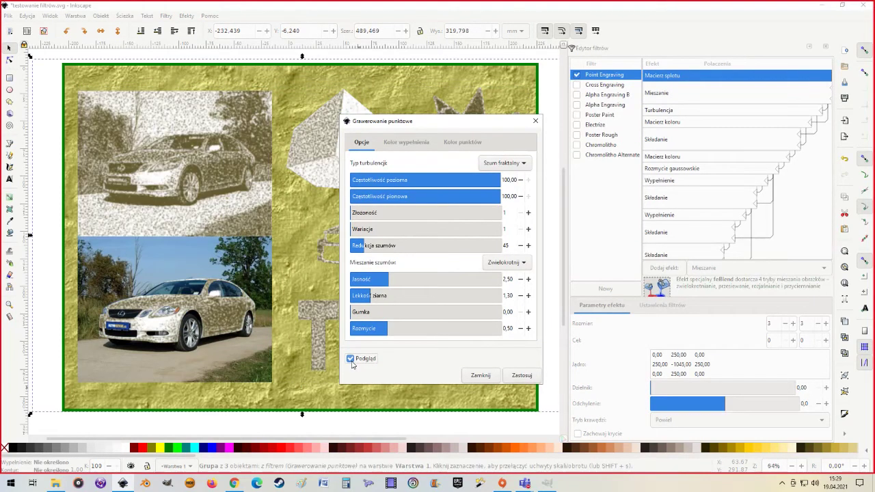
mouse_move(421, 129)
left_mouse_down()
mouse_move(402, 176)
mouse_move(440, 124)
left_mouse_up()
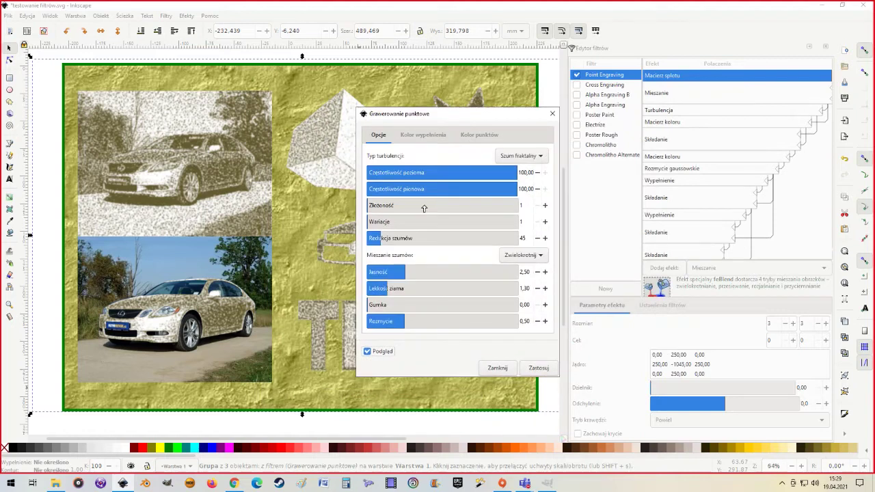
left_click_drag(506, 178, 530, 173)
left_click_drag(375, 206, 479, 210)
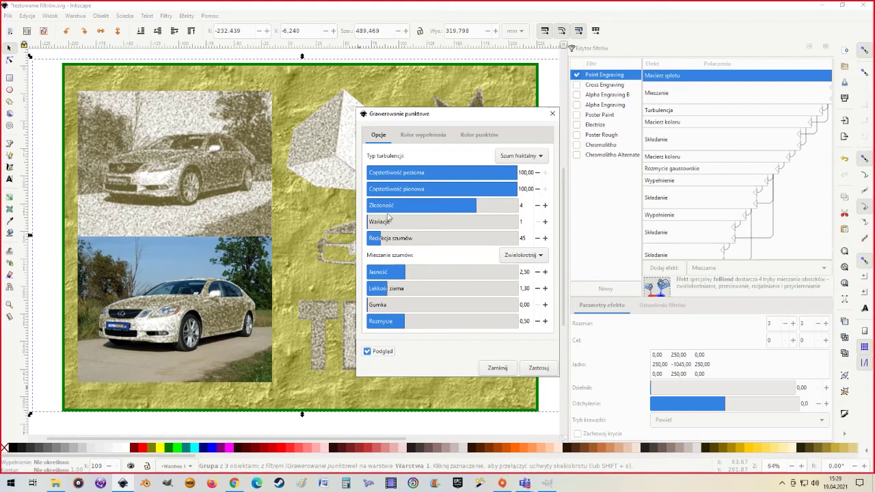
mouse_move(383, 221)
left_mouse_down()
mouse_move(395, 221)
mouse_move(403, 238)
mouse_move(526, 239)
mouse_move(345, 236)
mouse_move(430, 244)
left_mouse_up()
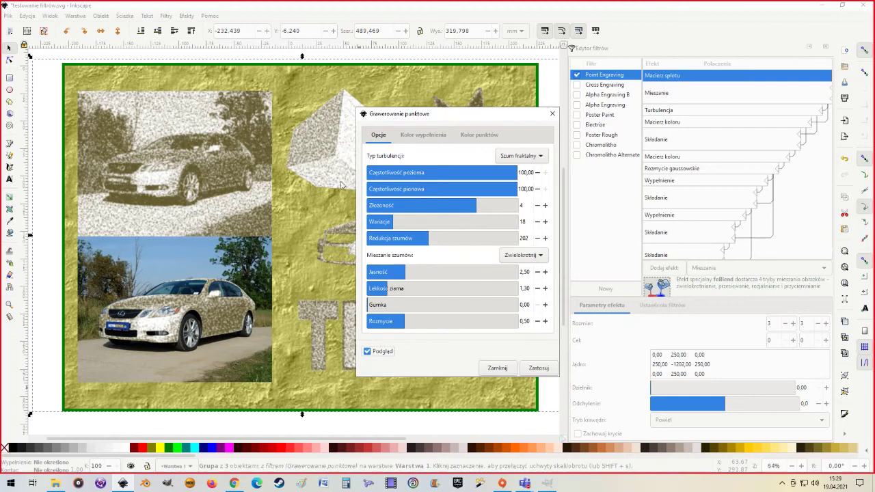
mouse_move(406, 272)
left_mouse_down()
mouse_move(403, 289)
mouse_move(387, 290)
mouse_move(385, 306)
mouse_move(374, 306)
left_mouse_up()
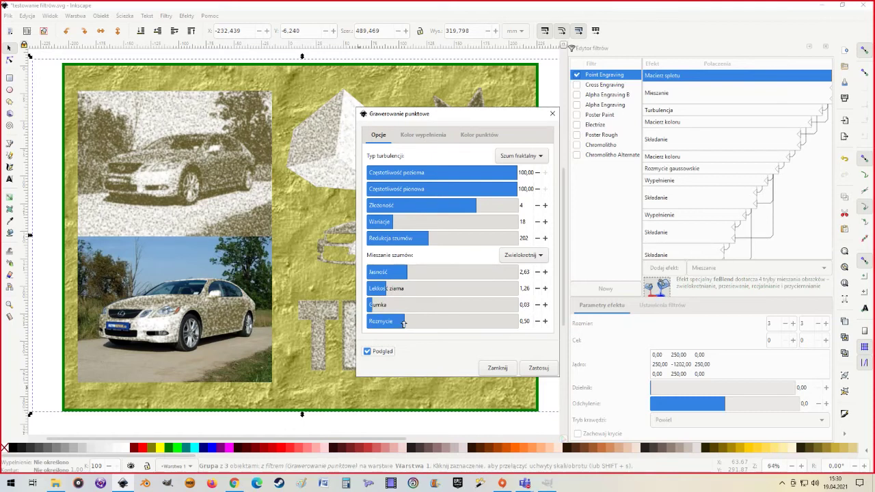
left_click_drag(409, 322, 394, 321)
Shift the engraving fill hue toward yellow-orange, comparing it with the original-image fill.
left_click(421, 138)
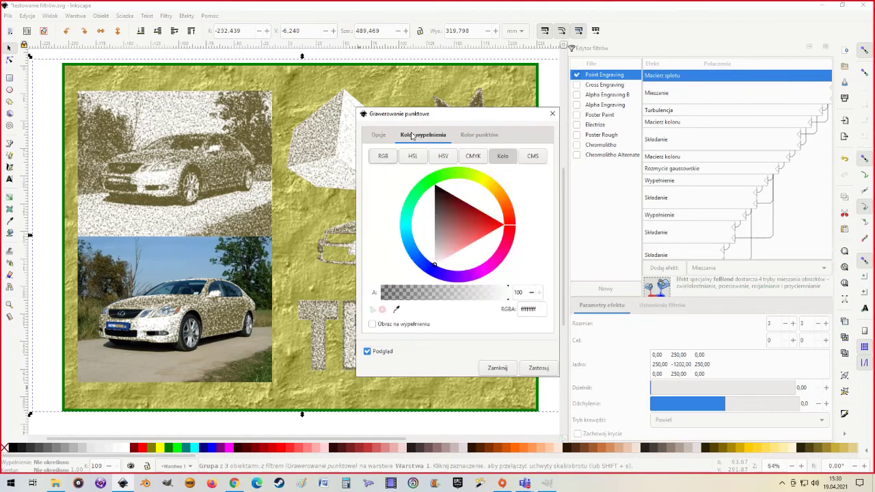
left_click_drag(453, 122, 551, 108)
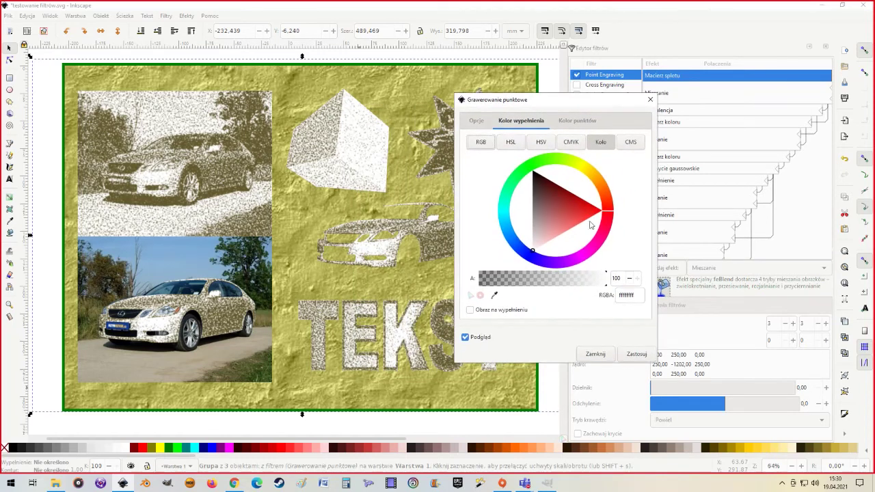
left_click_drag(608, 216, 598, 173)
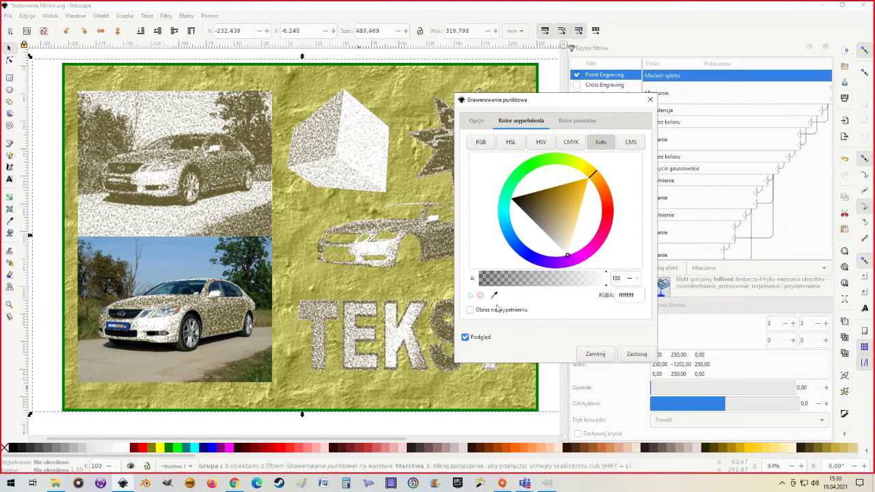
left_click(470, 311)
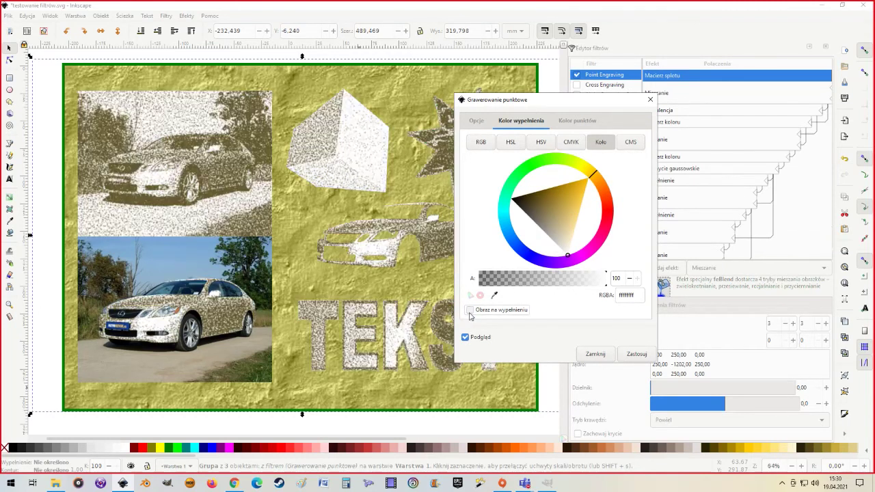
left_click(470, 311)
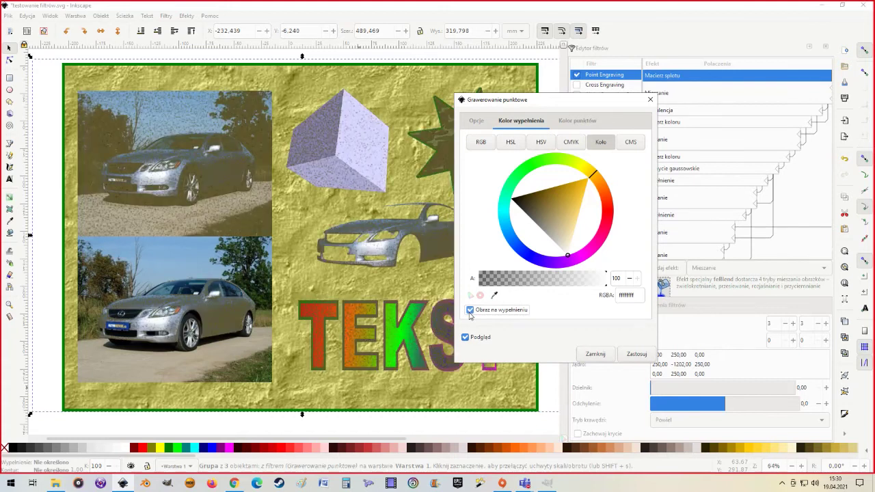
left_click(469, 311)
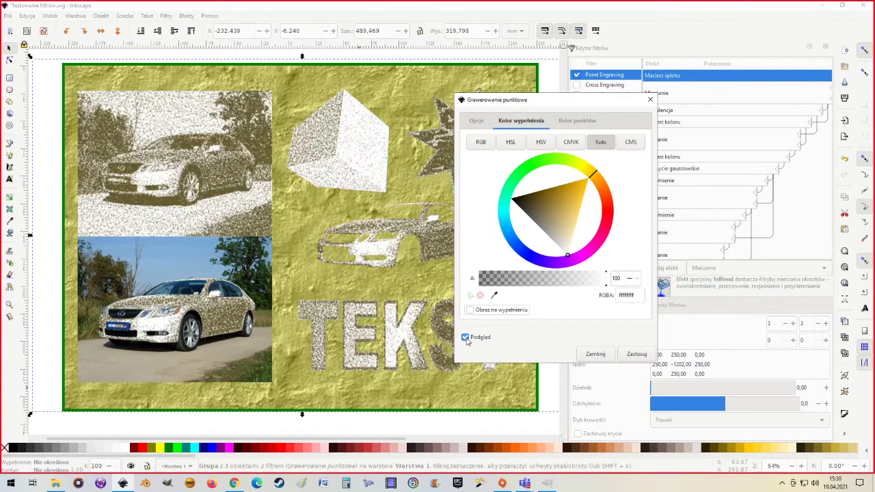
left_click(466, 338)
left_click(466, 338)
Set the engraving fill colour to gold cda11cff after comparing it with the original-image fill.
left_click_drag(565, 236, 571, 192)
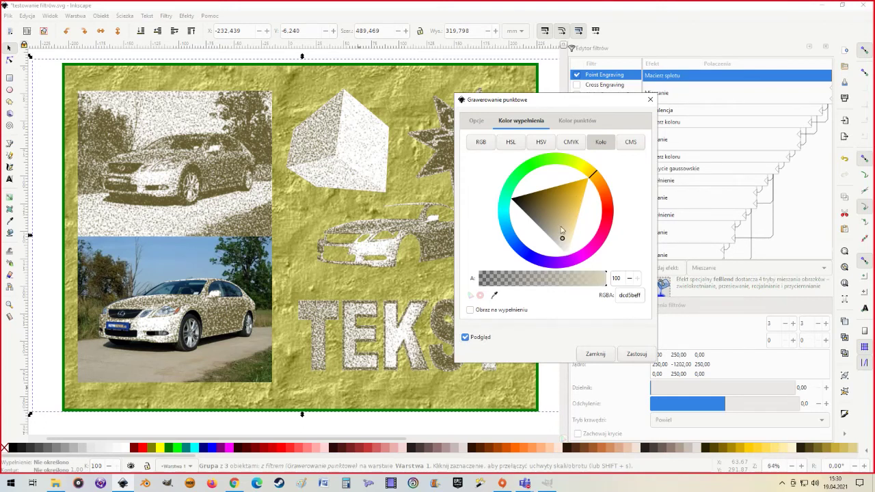
left_click(465, 338)
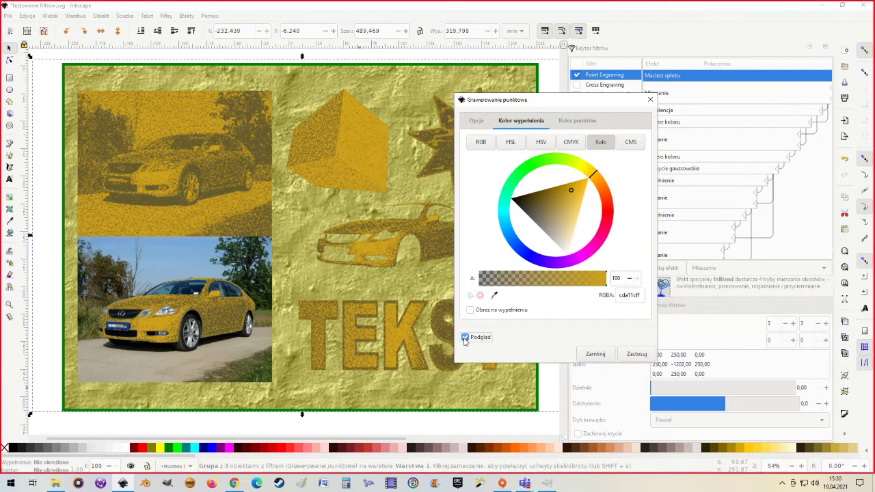
left_click(470, 310)
left_click(470, 310)
left_click(470, 310)
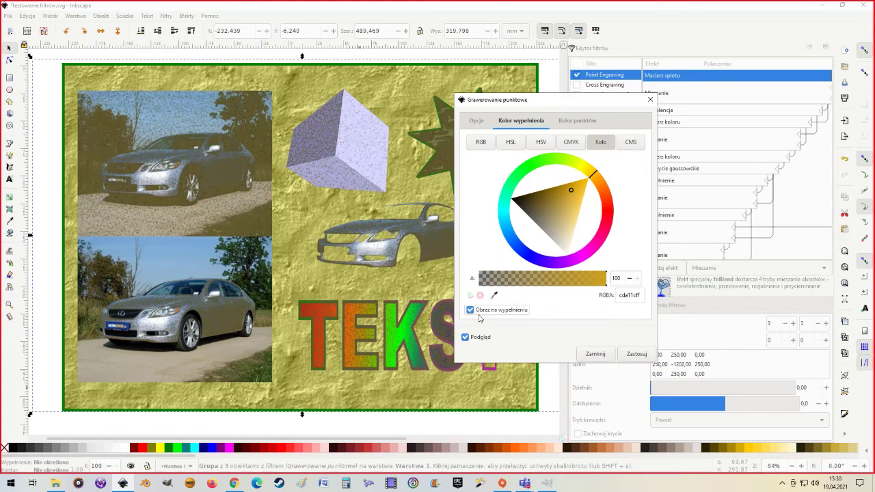
left_click(470, 311)
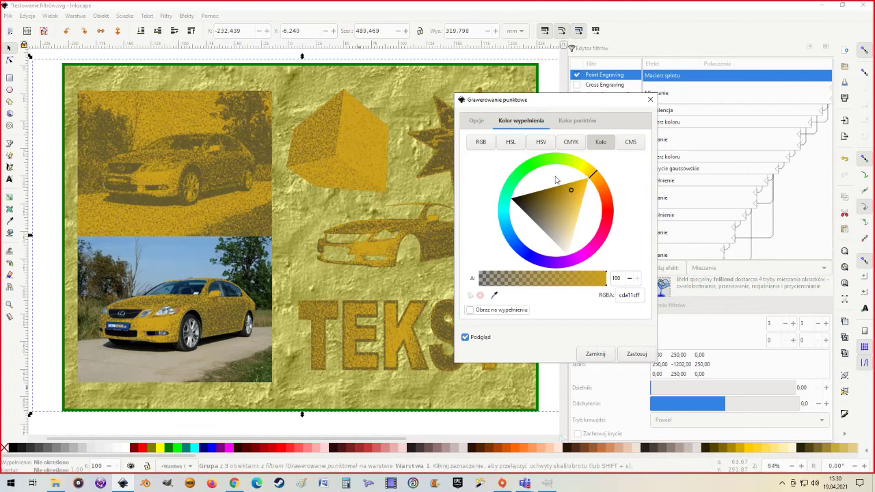
Make the dot colour bright pink e6387cff and apply the Point Engraving filter.
left_click(580, 123)
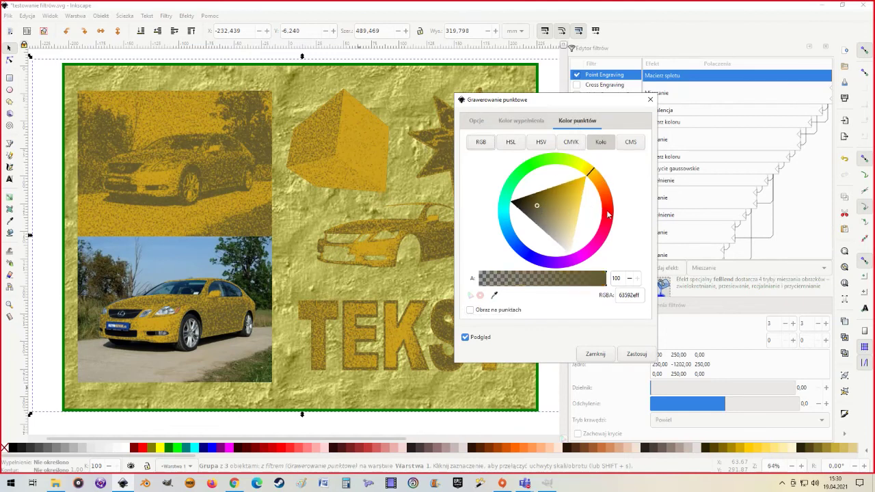
left_click_drag(607, 213, 603, 231)
left_click_drag(550, 202, 576, 226)
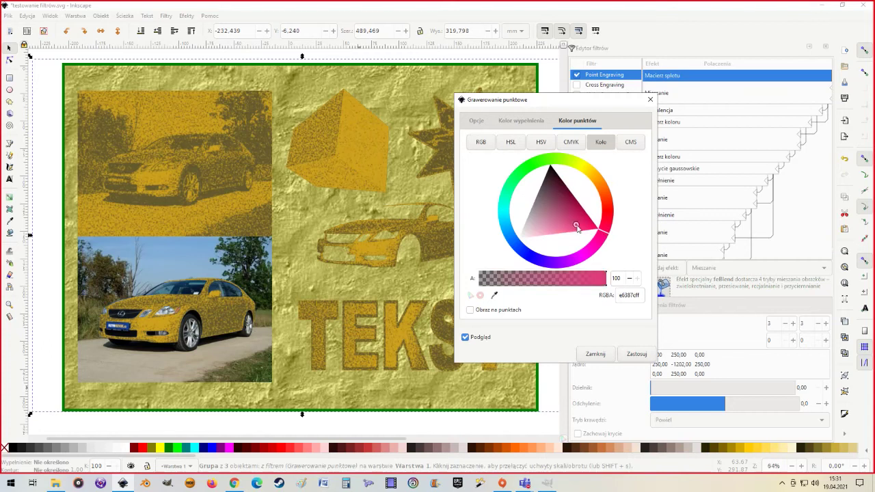
left_click(465, 338)
left_click(465, 337)
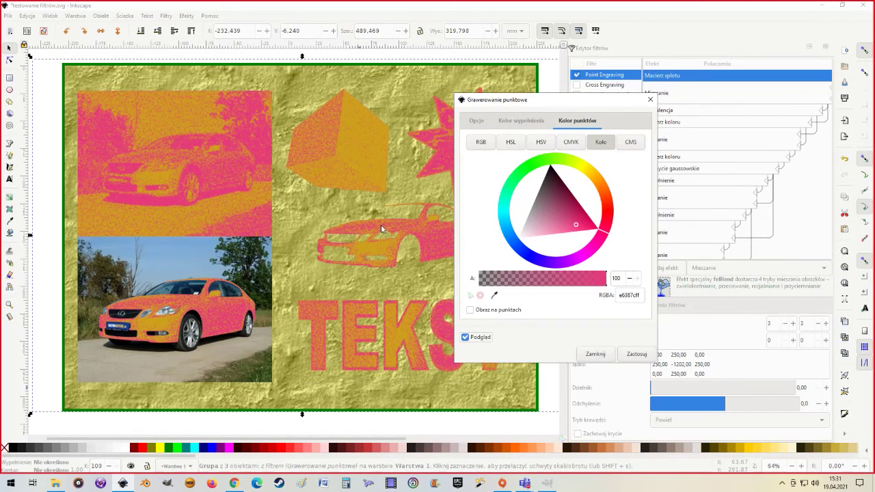
left_click_drag(560, 104, 515, 92)
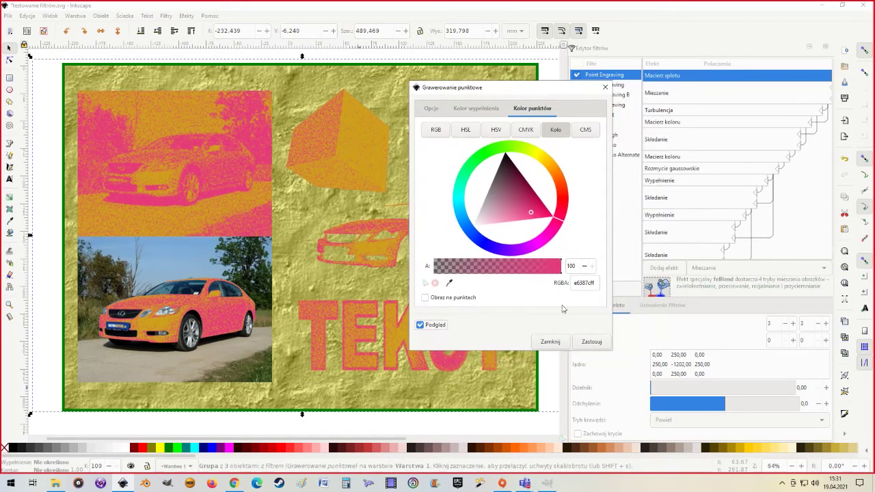
left_click(584, 340)
Try a lower Turbulencja base frequency, then restore it to 1,000.
left_click(604, 87)
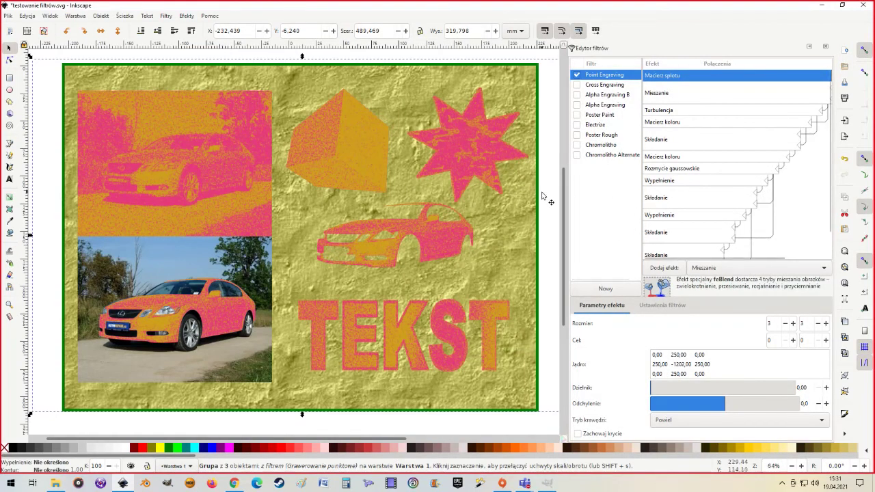
scroll(687, 140, "down", 1)
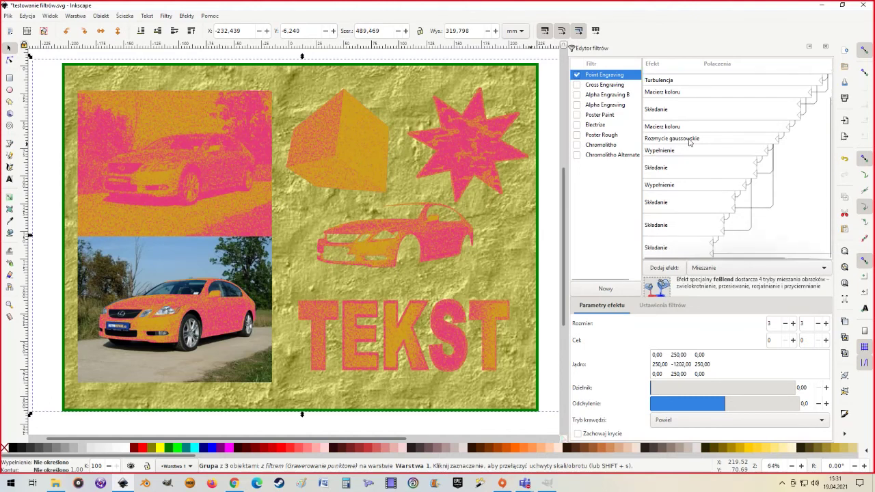
scroll(690, 142, "up", 1)
left_click(660, 110)
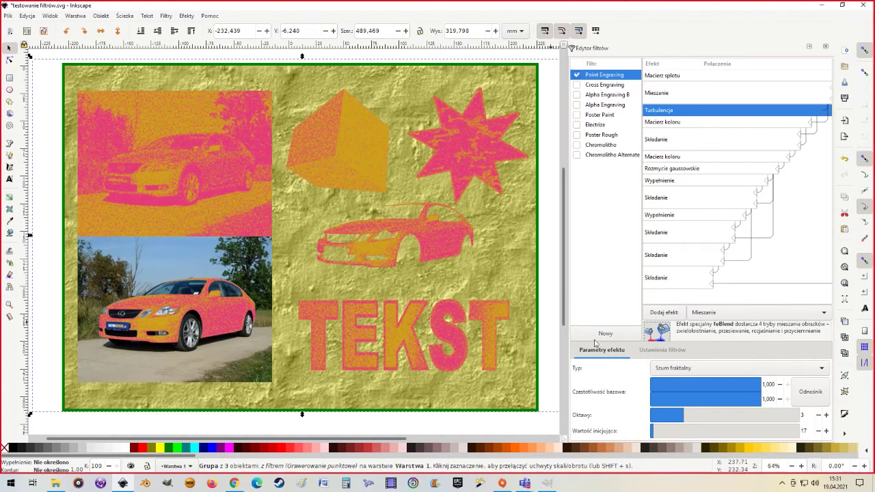
left_click_drag(734, 387, 654, 388)
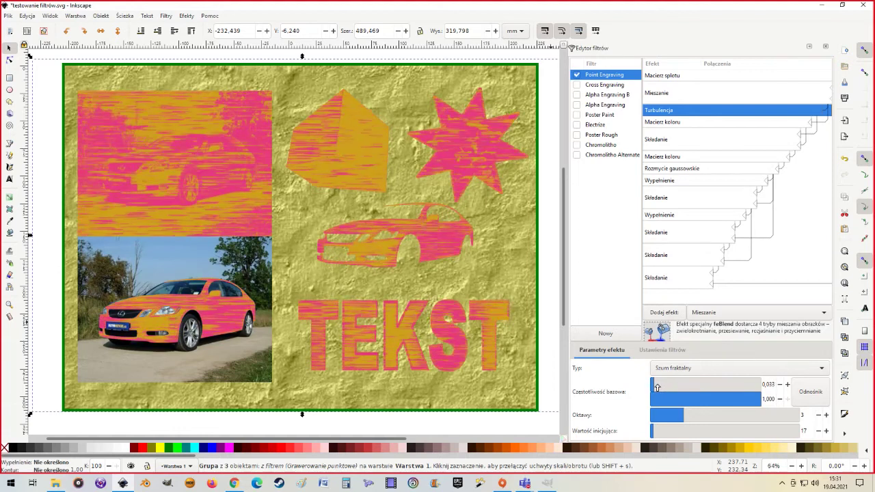
left_click_drag(654, 388, 770, 388)
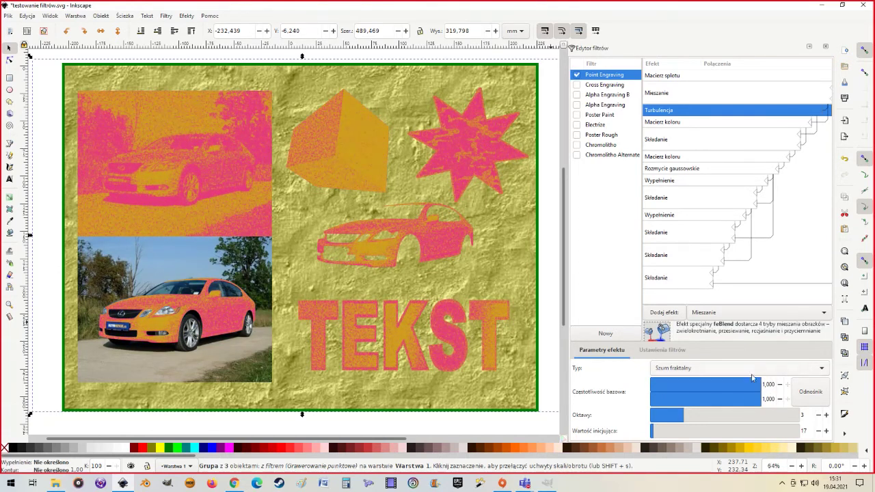
Try the Turbulencja noise type, revert to Szum fraktalny, and view the pink fill primitive.
left_click(730, 369)
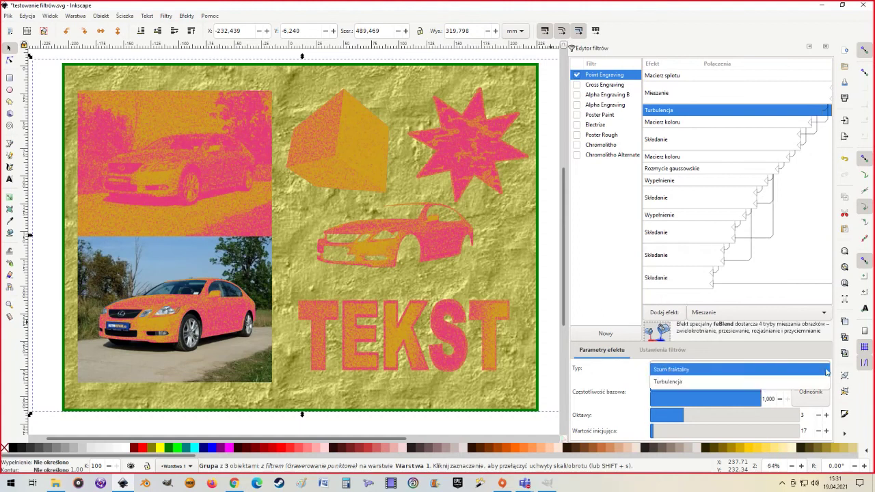
left_click(731, 381)
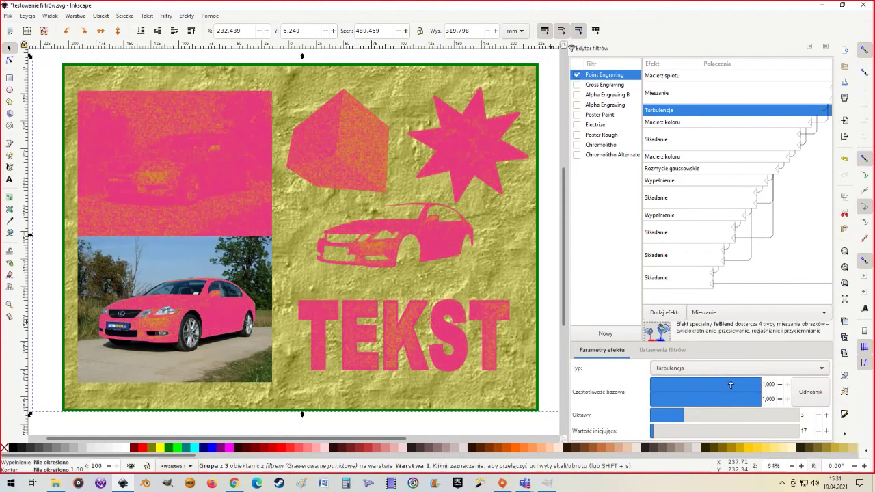
left_click(738, 369)
left_click(742, 357)
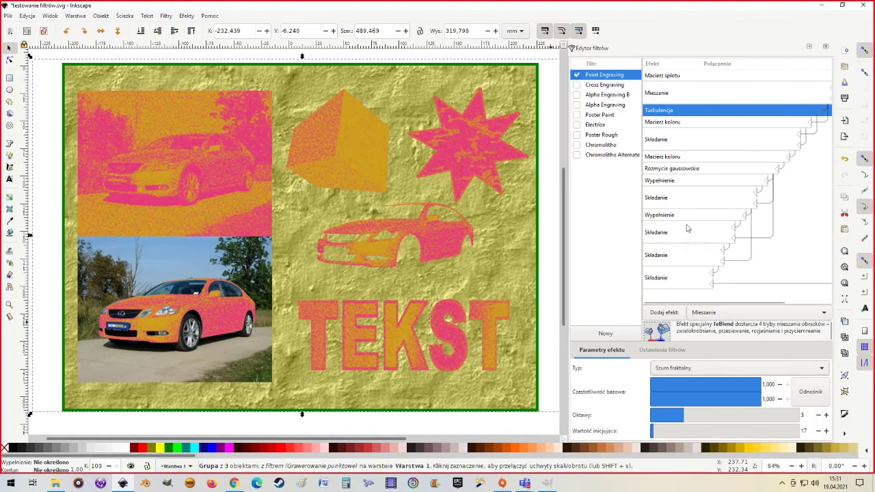
left_click(669, 181)
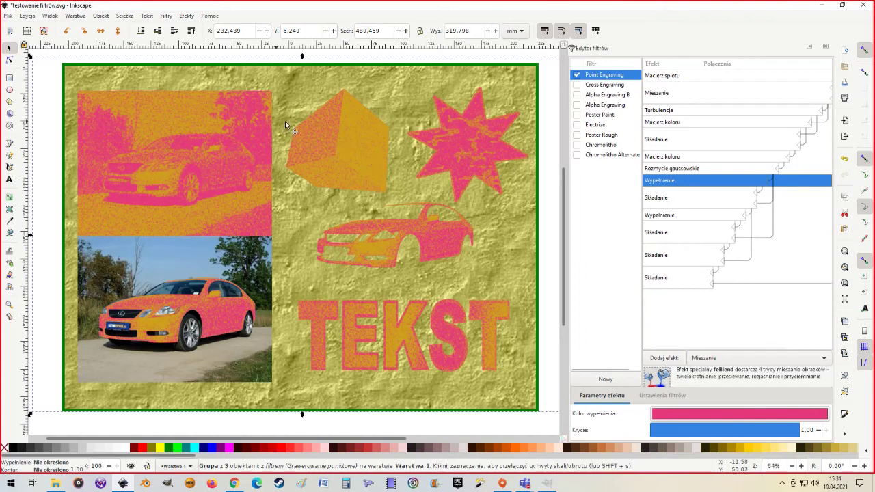
Replace Point Engraving with Lekki kontur and lower its blur standard deviation to 0.44.
left_click(576, 75)
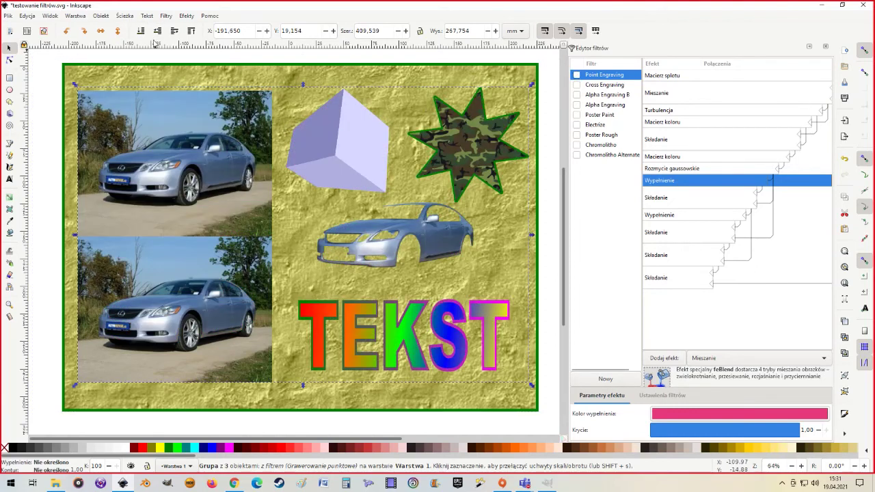
left_click(166, 16)
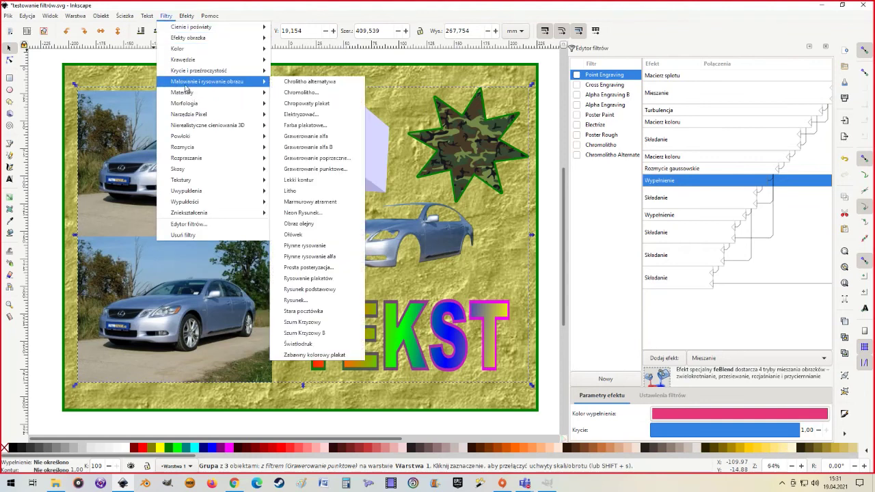
mouse_move(207, 81)
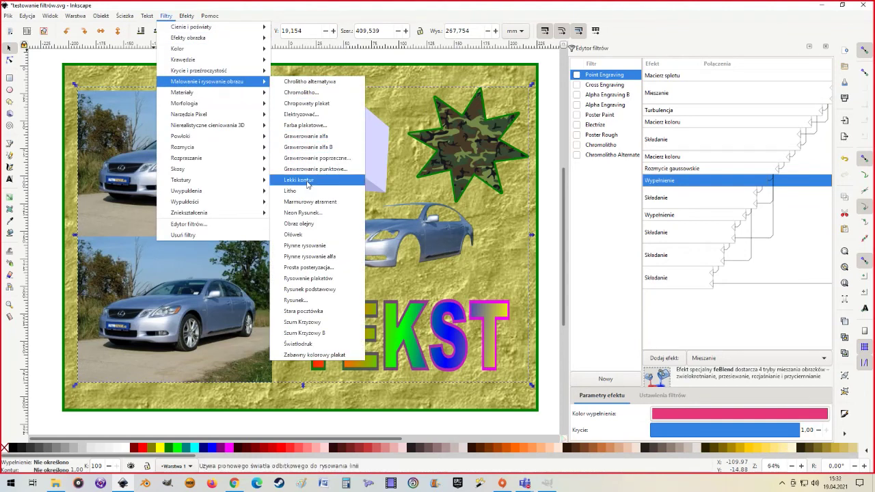
left_click(306, 182)
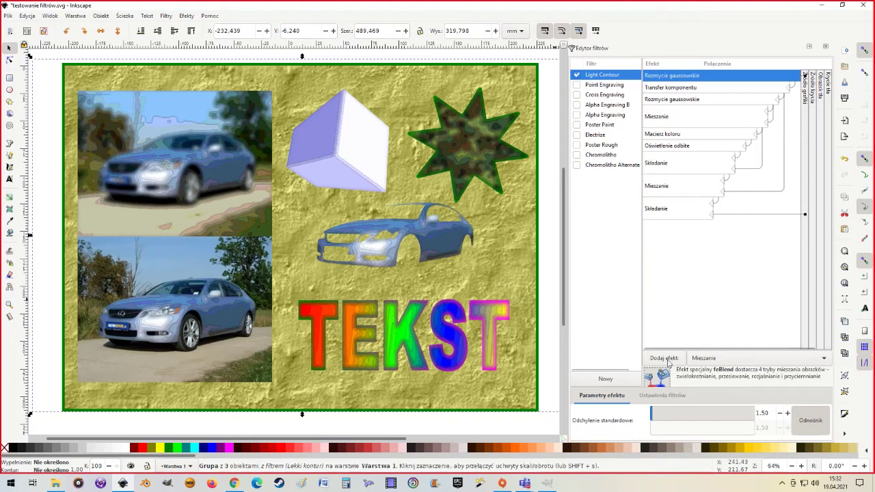
left_click(658, 414)
left_click_drag(665, 415, 649, 415)
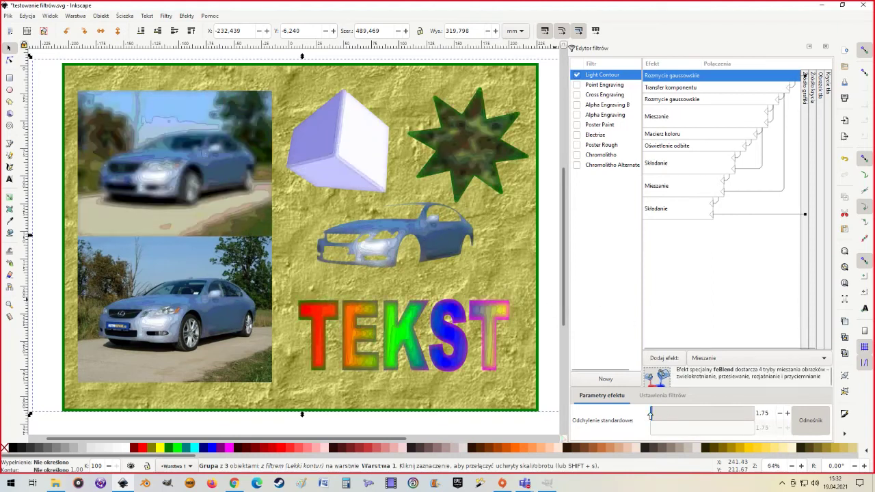
left_click(654, 415)
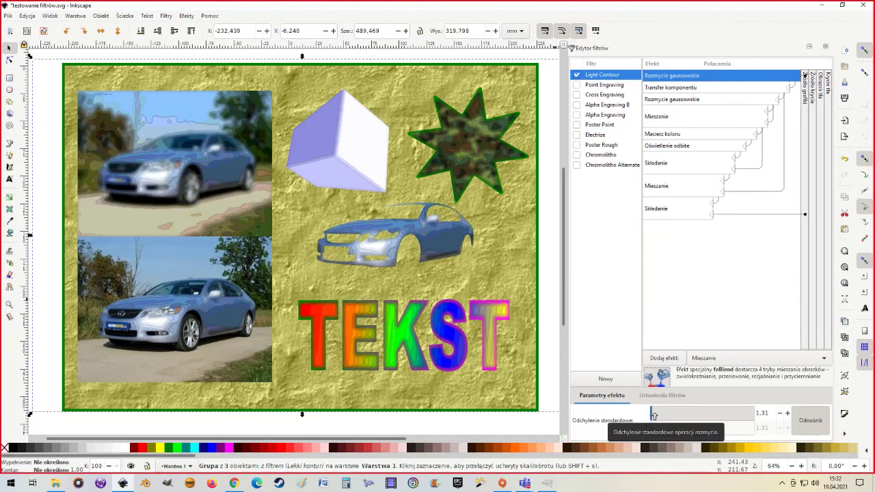
left_click_drag(652, 415, 650, 415)
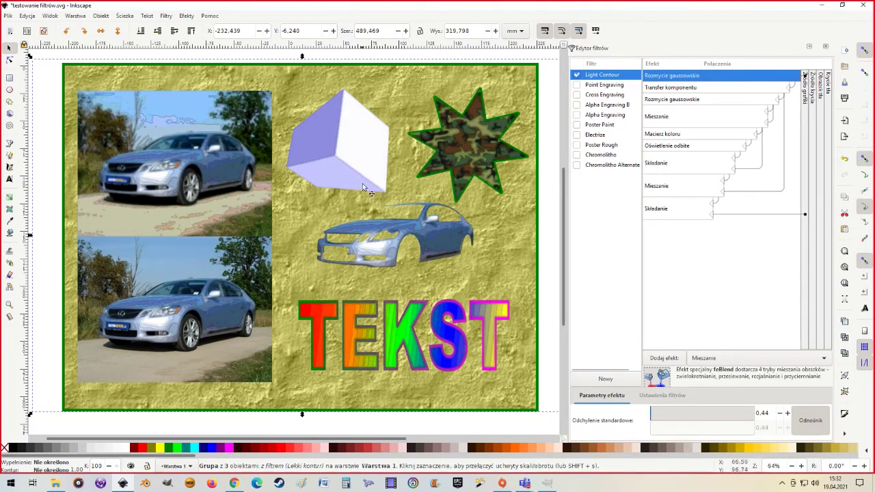
Slightly increase Light Contour's second Gaussian blur after checking the component transfer step.
left_click(666, 89)
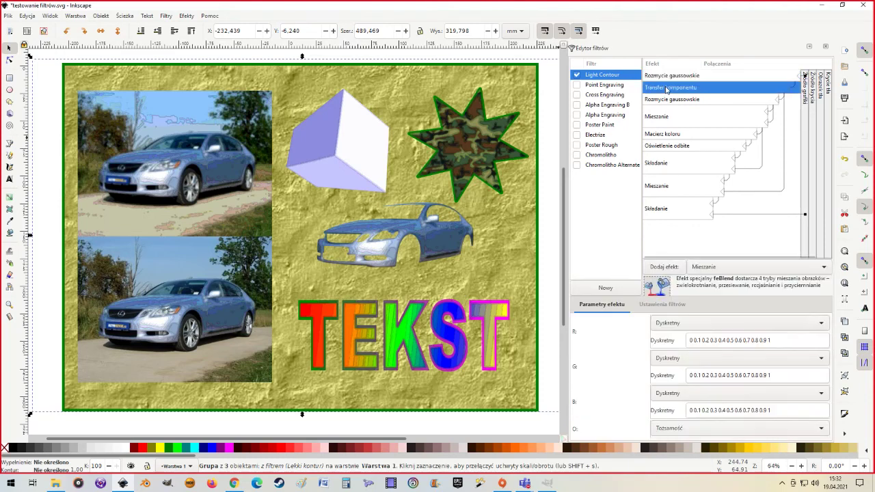
left_click(675, 101)
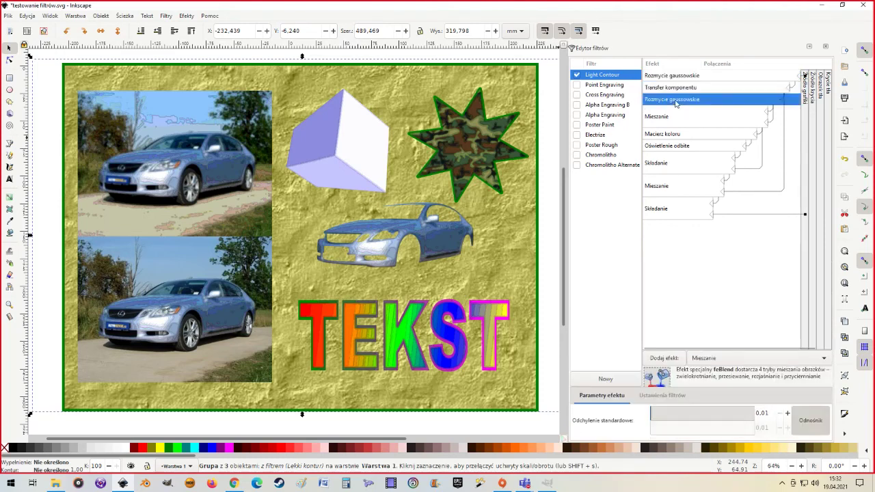
left_click_drag(660, 414, 653, 418)
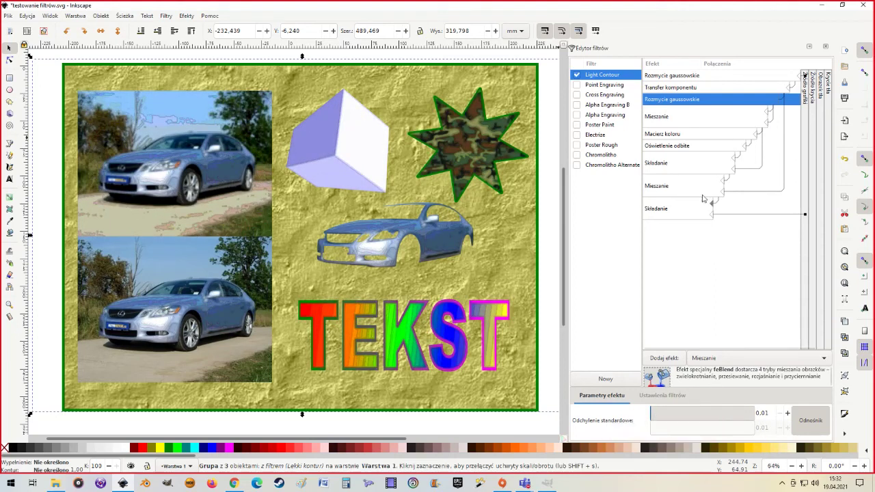
left_click(669, 120)
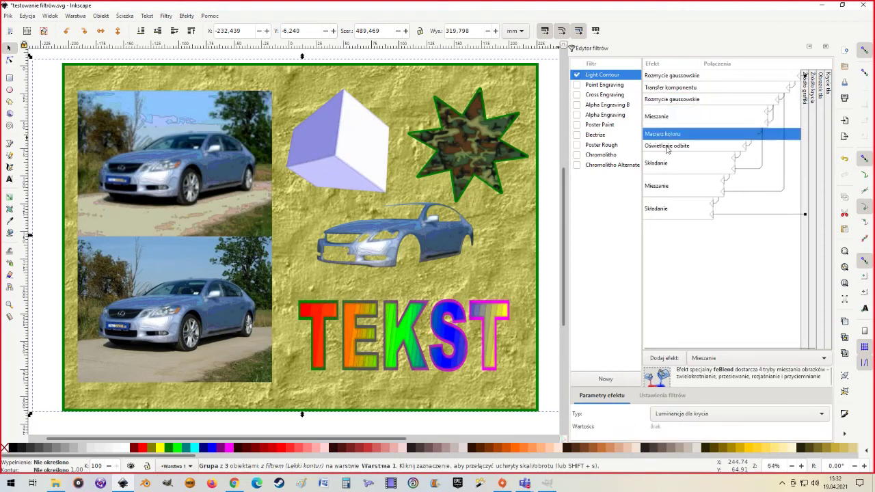
Lower specular surface scale and exponent to about 16.8, with azimuth 204 and elevation about 81.
left_click(667, 146)
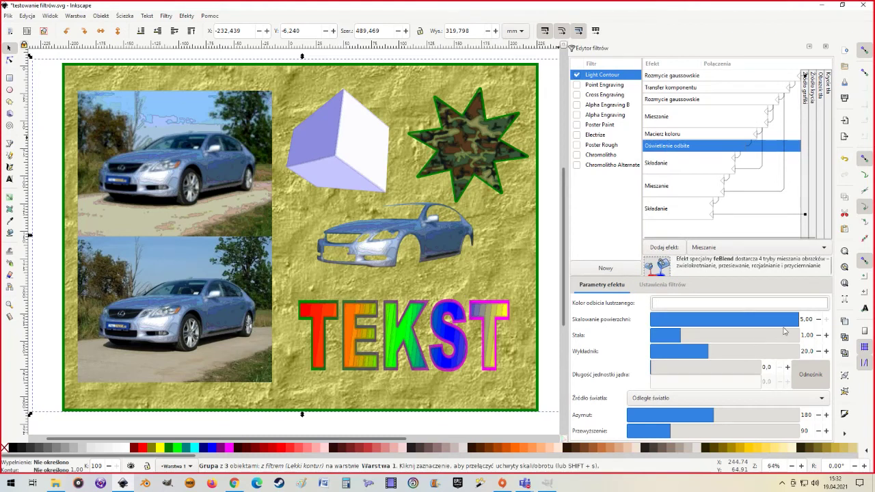
mouse_move(793, 322)
left_mouse_down()
mouse_move(728, 323)
mouse_move(742, 327)
mouse_move(676, 339)
mouse_move(686, 336)
left_mouse_up()
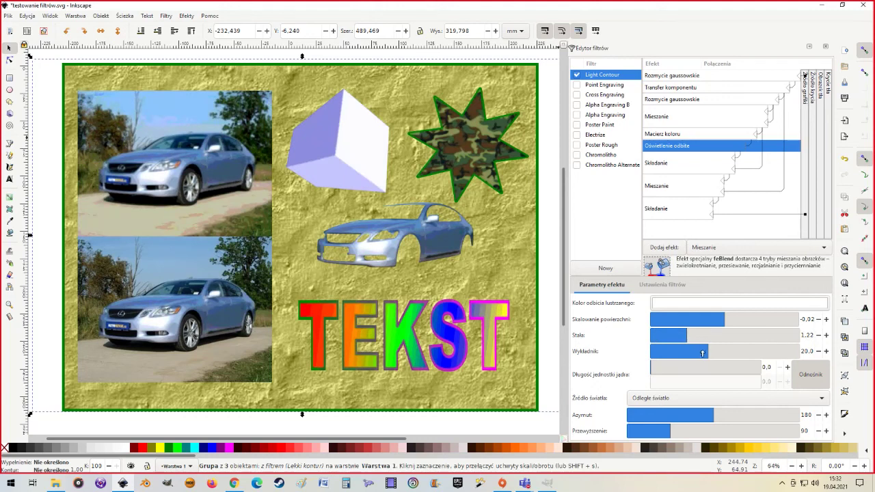
mouse_move(702, 353)
left_mouse_down()
mouse_move(680, 366)
mouse_move(640, 365)
left_mouse_up()
left_click_drag(699, 420, 724, 417)
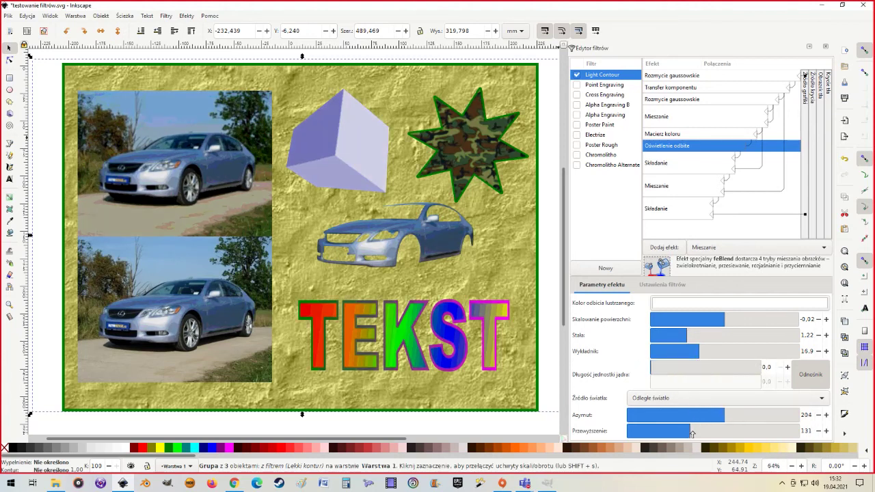
left_click_drag(691, 434, 669, 431)
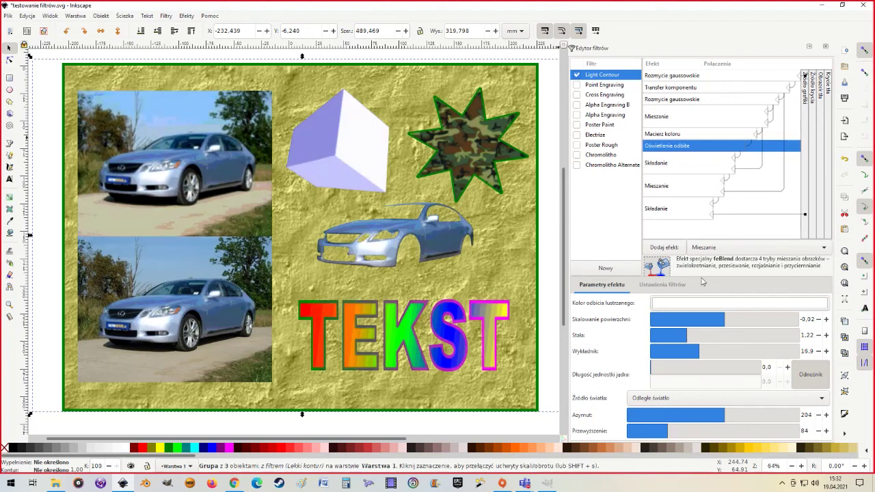
Raise the arithmetic composite K1 coefficient to 0.28 to brighten the images.
left_click(673, 166)
left_click(666, 187)
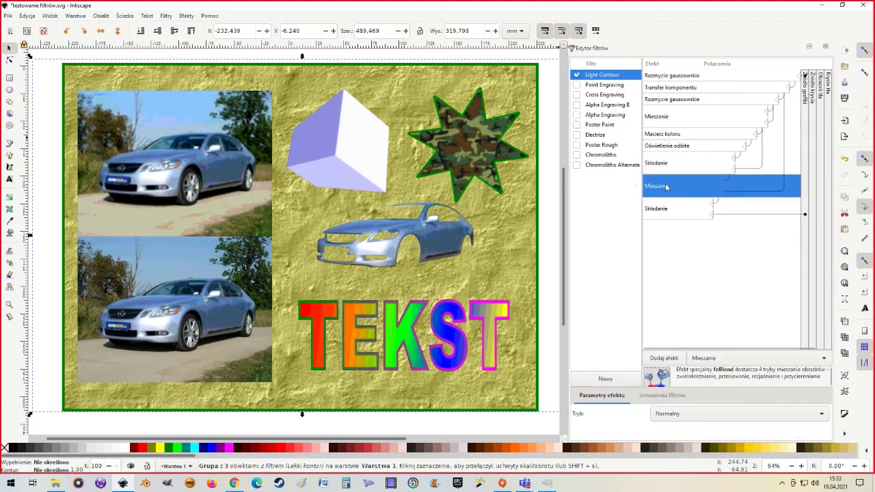
left_click(669, 165)
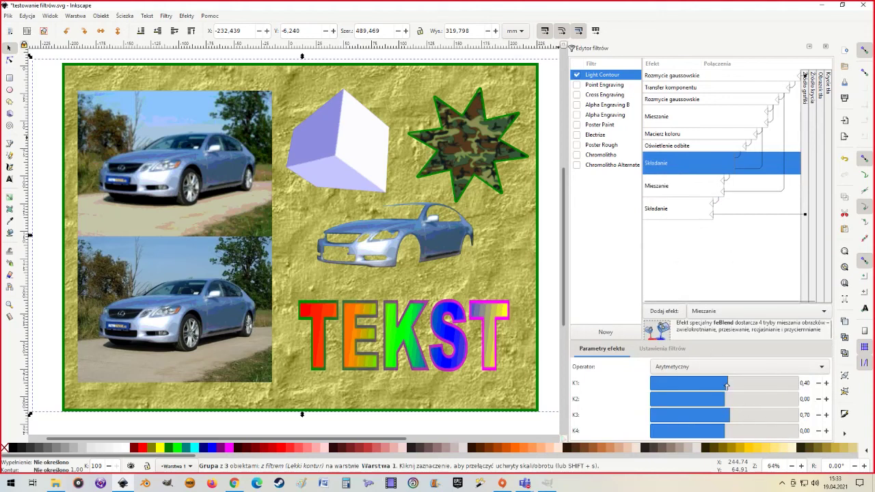
mouse_move(717, 386)
left_mouse_down()
mouse_move(736, 384)
mouse_move(726, 385)
left_mouse_up()
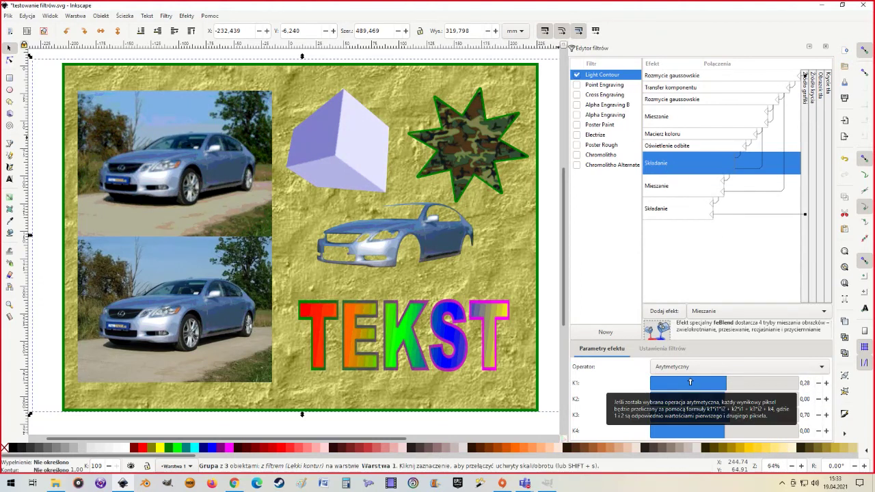
Inspect the blend and composite steps, then remove Light Contour from the group.
left_click(674, 194)
left_click(673, 211)
left_click(672, 193)
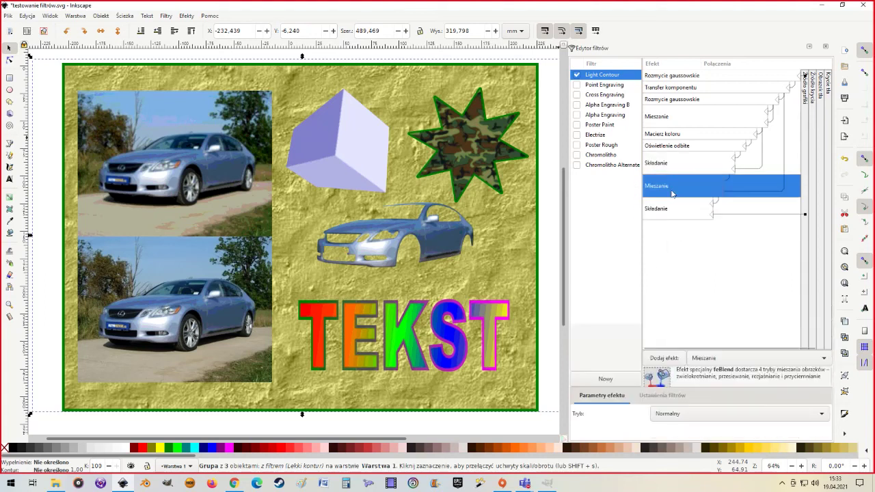
left_click(668, 170)
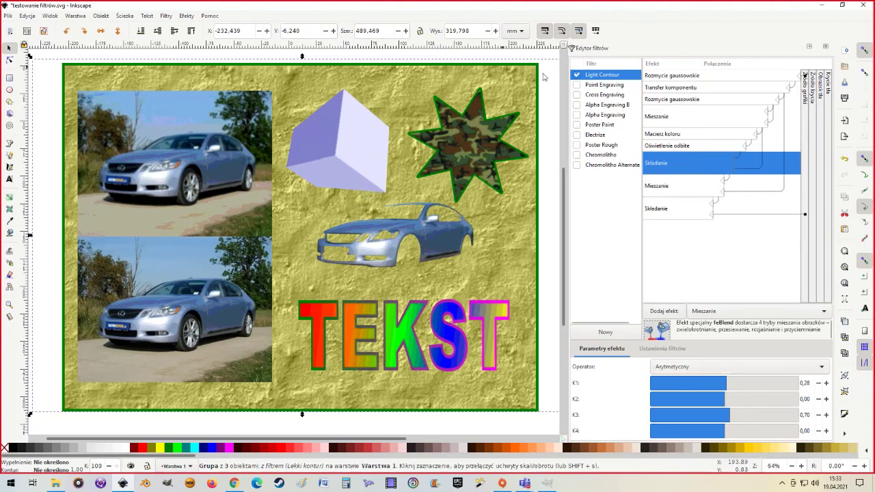
left_click(577, 74)
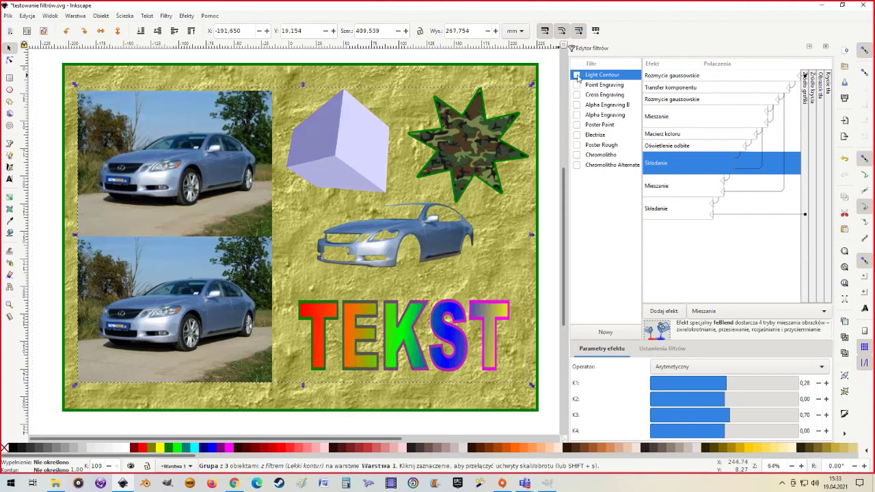
Apply Litho and bring its Gaussian blur standard deviation back down to 0.01.
left_click(166, 16)
mouse_move(207, 81)
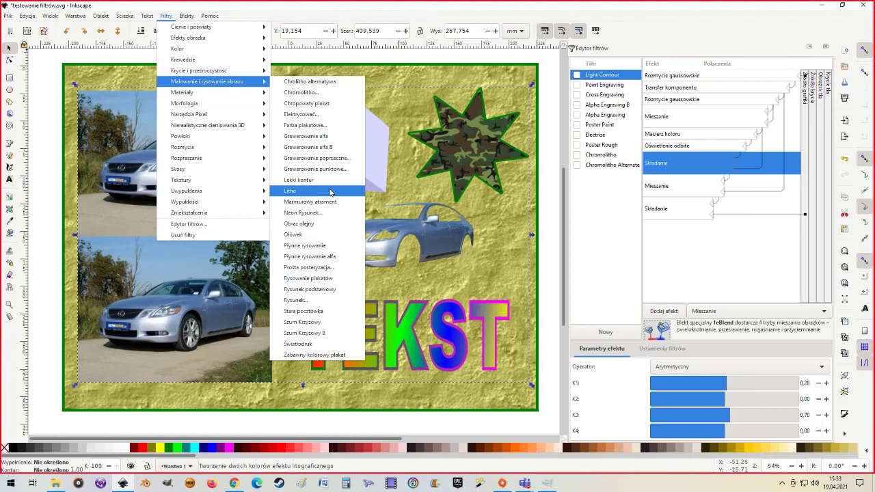
left_click(300, 191)
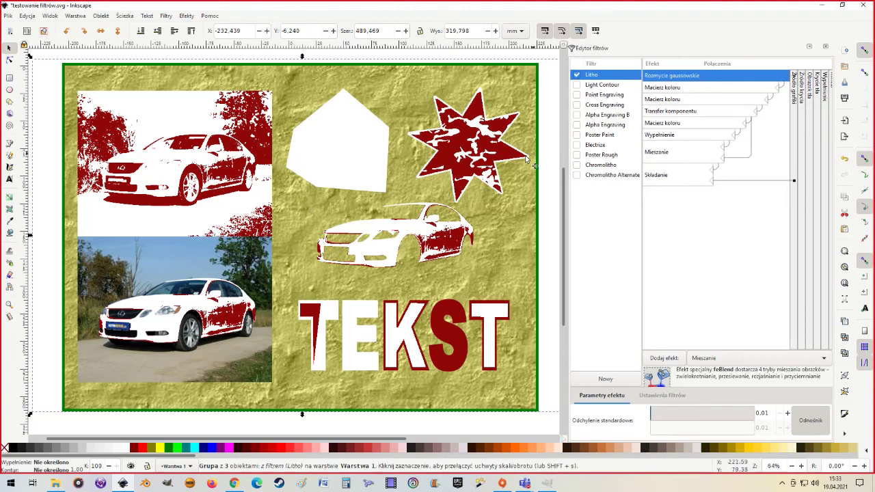
left_click(662, 413)
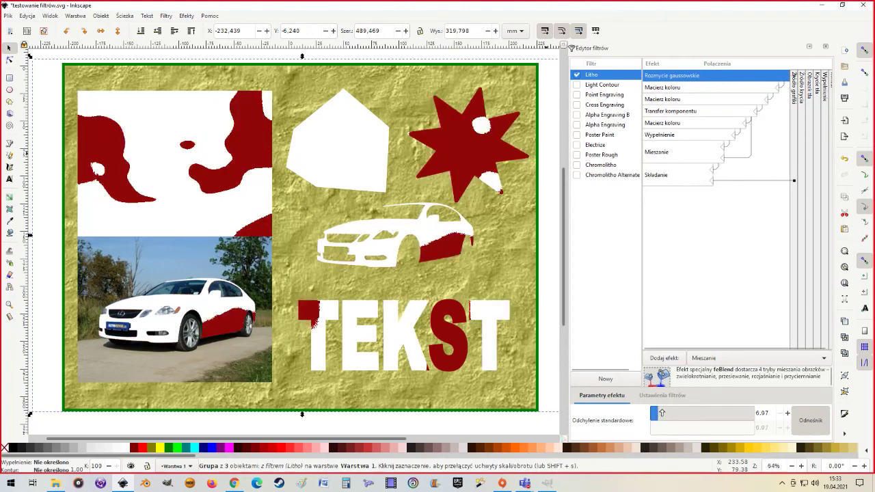
mouse_move(668, 413)
left_mouse_down()
mouse_move(640, 415)
mouse_move(659, 414)
left_mouse_up()
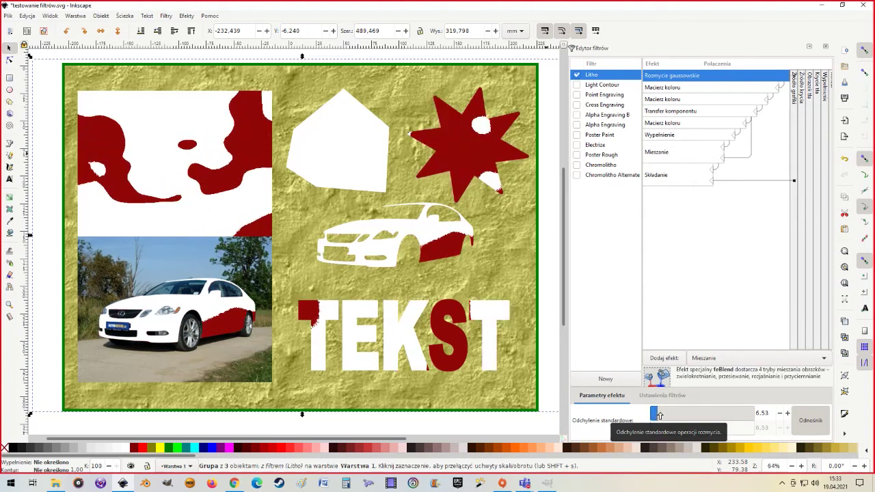
left_click_drag(659, 415, 648, 417)
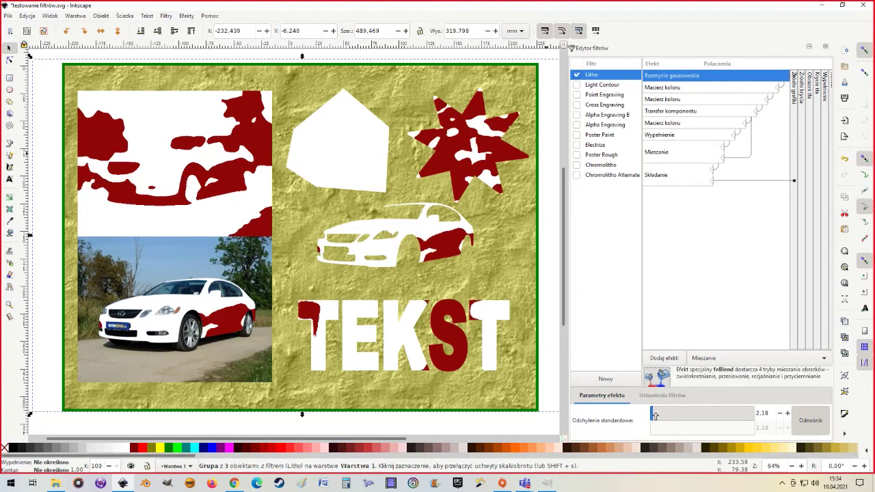
Try and reset a hue shift, then inspect Litho's colour matrix and component transfer steps.
left_click(669, 89)
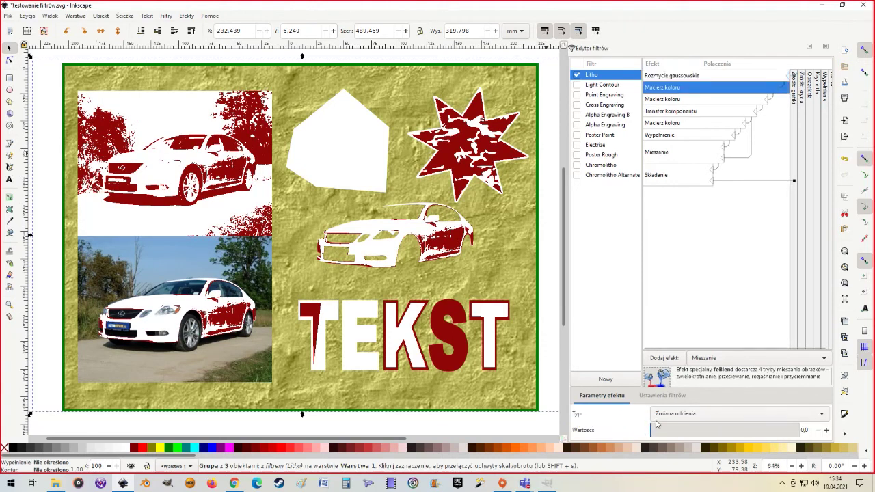
left_click_drag(658, 432, 638, 434)
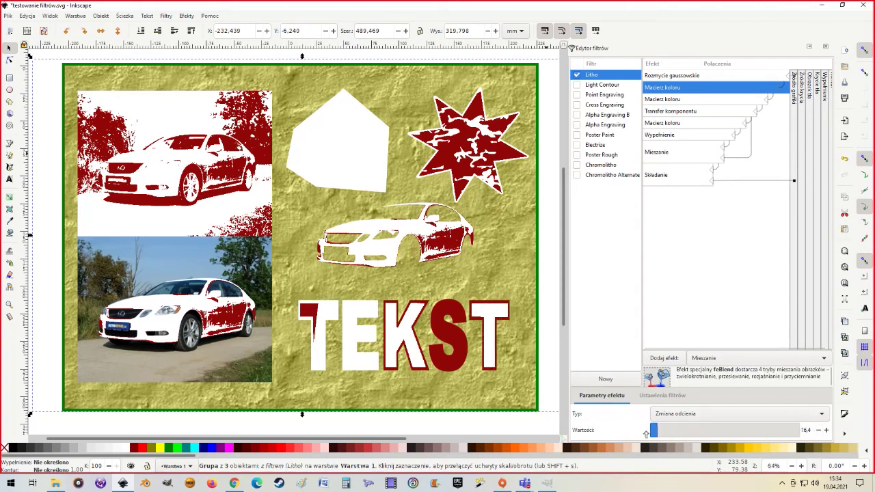
left_click(669, 100)
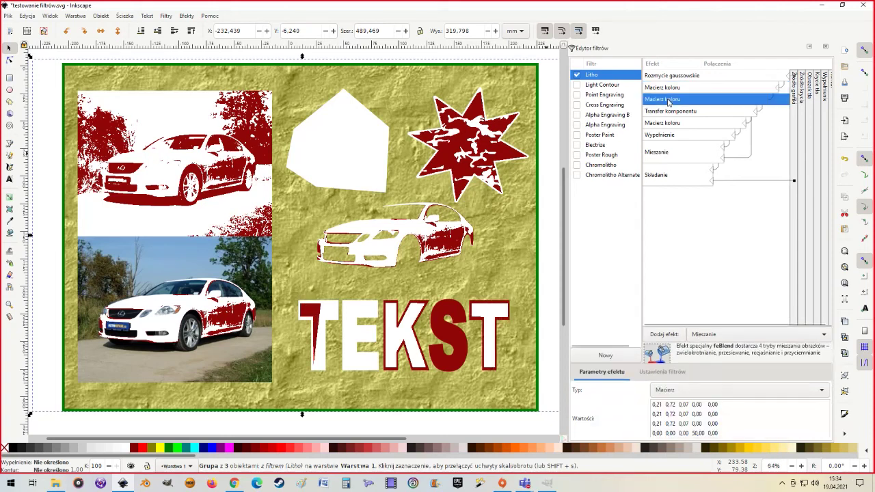
left_click(674, 112)
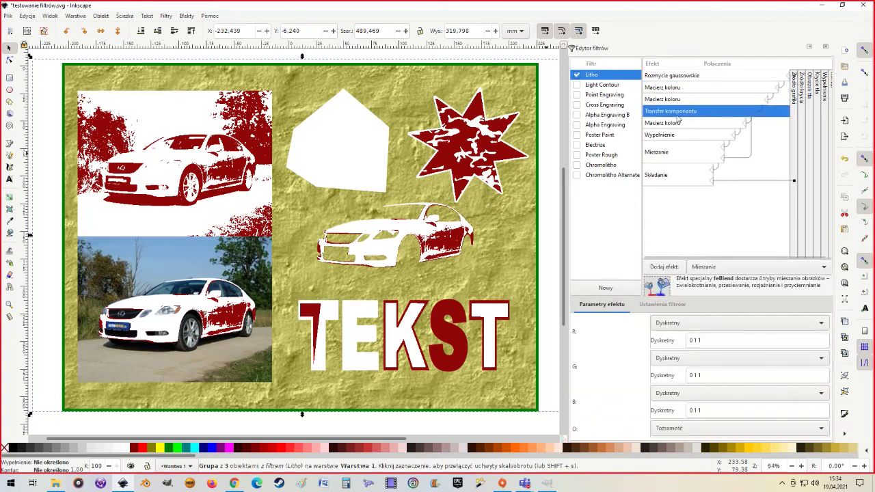
left_click(678, 124)
Set the Litho flood colour to green and adjust its opacity around 0.66.
left_click(678, 136)
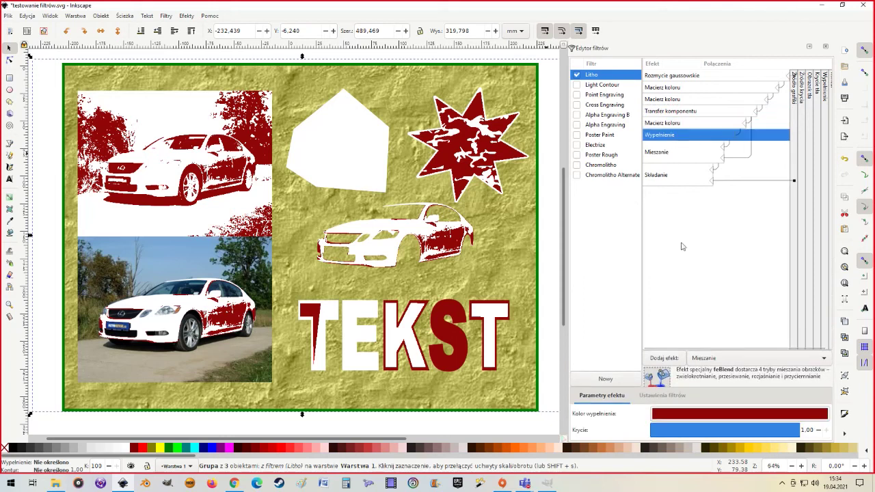
left_click(738, 413)
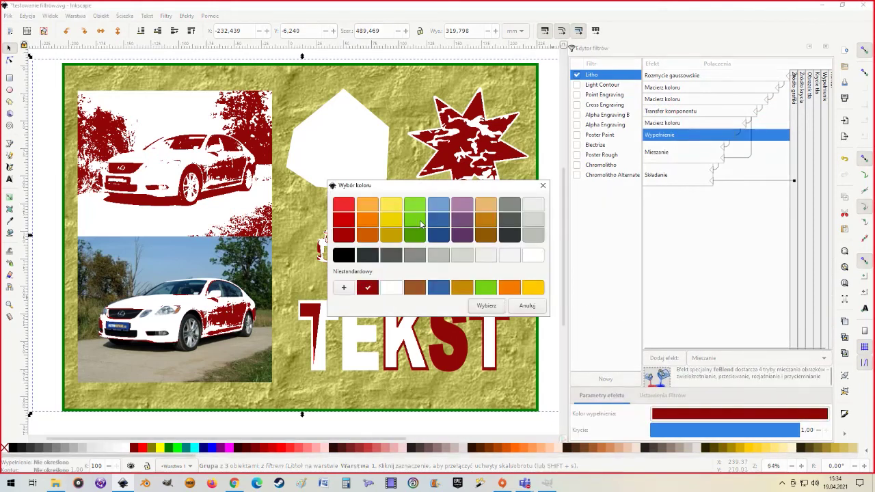
left_click(421, 224)
left_click(486, 305)
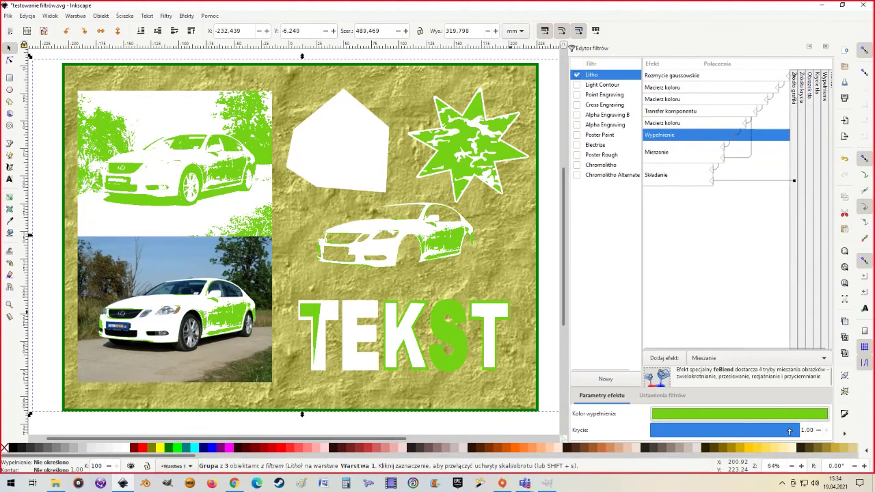
mouse_move(779, 430)
left_mouse_down()
mouse_move(647, 433)
mouse_move(794, 429)
left_mouse_up()
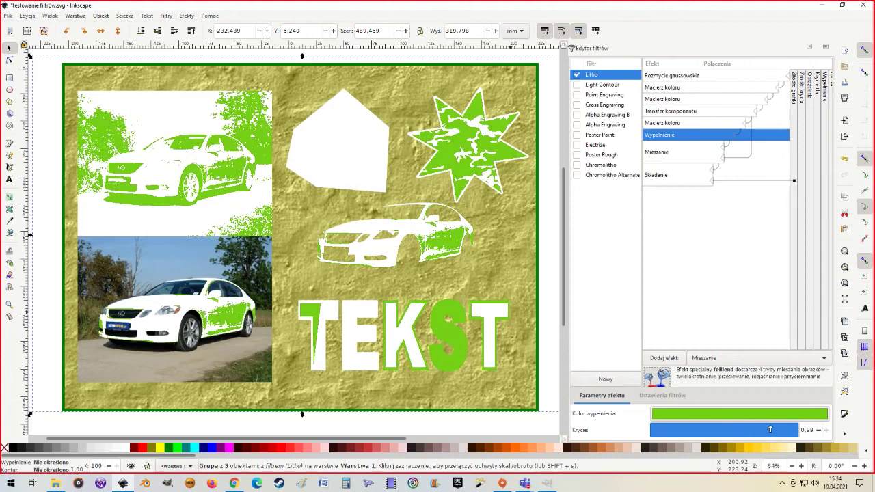
mouse_move(794, 428)
left_mouse_down()
mouse_move(732, 430)
mouse_move(807, 429)
left_mouse_up()
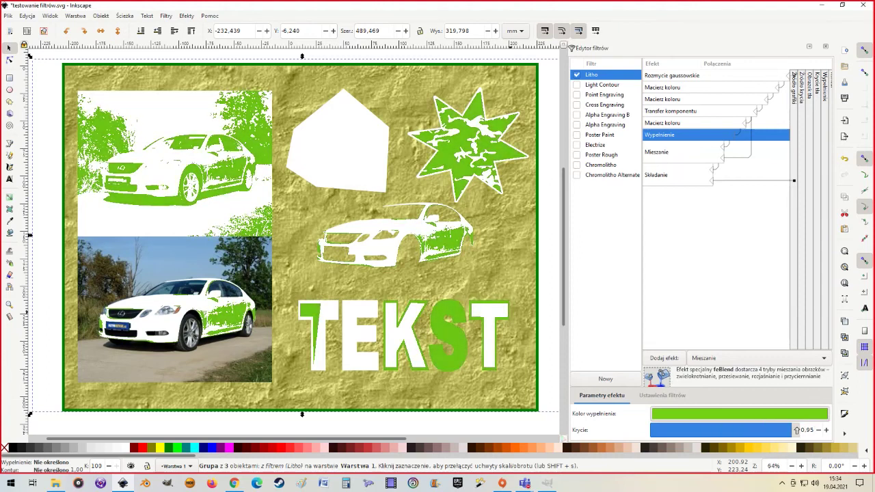
Review the blend, composite, blur and colour matrix steps, then remove Litho from the group.
left_click(669, 158)
left_click(672, 175)
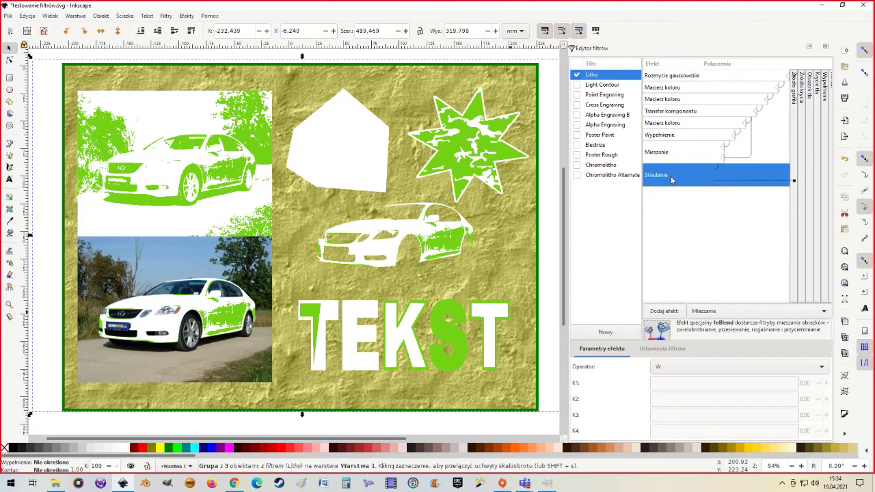
left_click(672, 158)
left_click(662, 77)
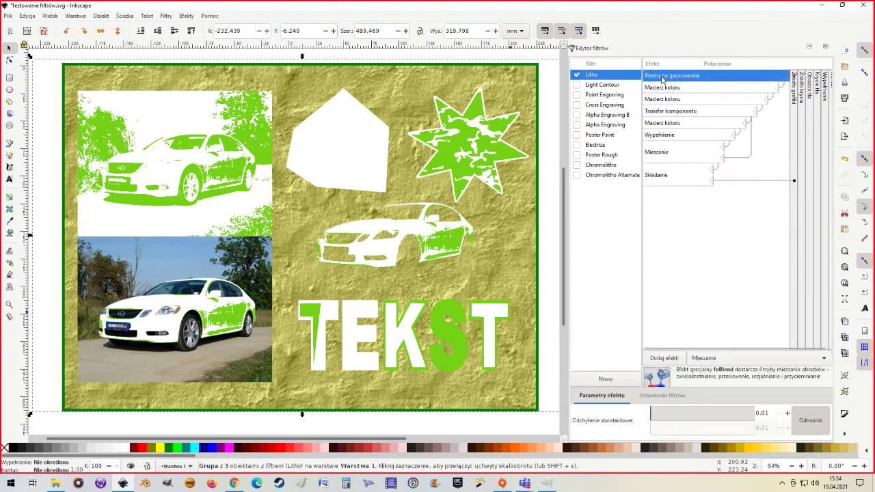
left_click(664, 89)
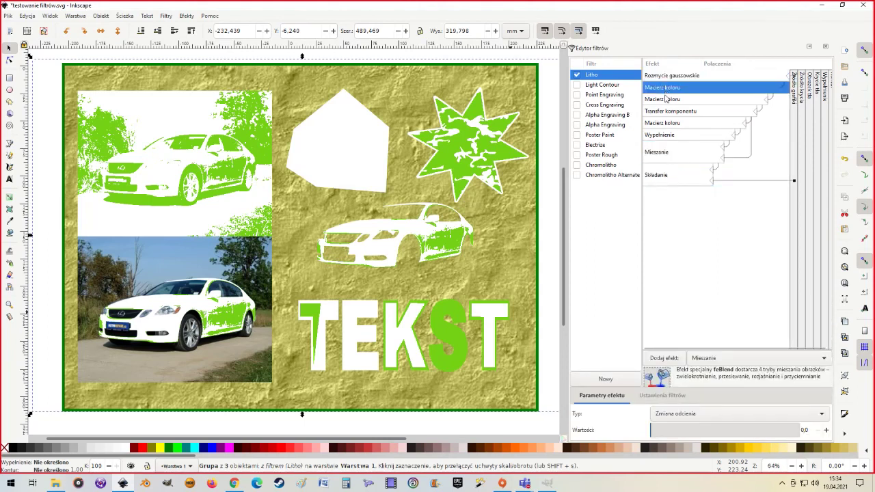
left_click(664, 99)
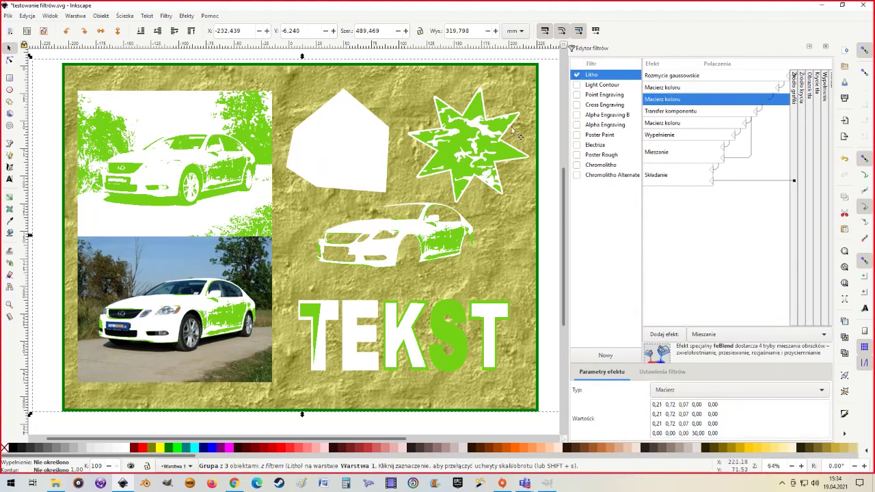
left_click(663, 136)
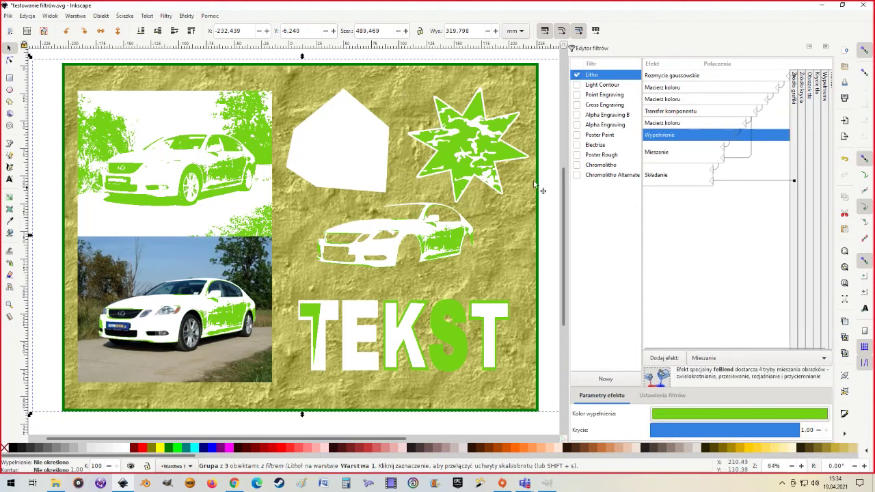
left_click(576, 75)
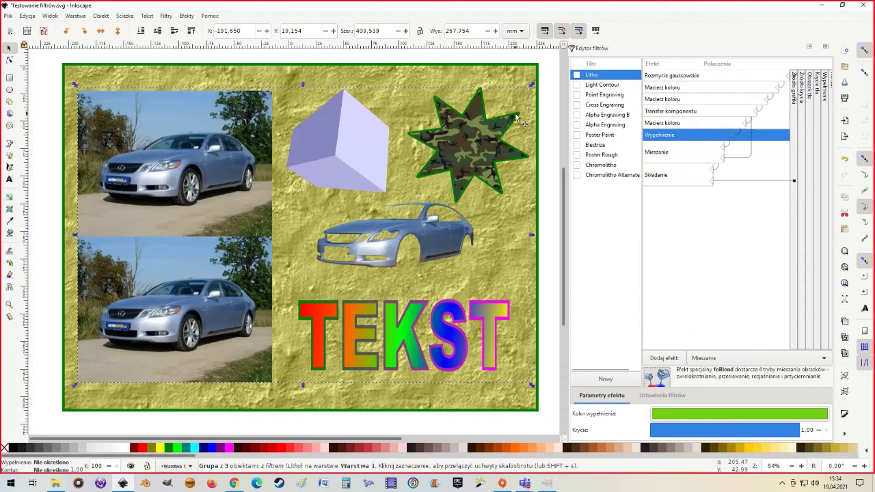
Apply Marmurowy atrament and lower its first Gaussian blur to 0.01.
left_click(164, 16)
mouse_move(207, 81)
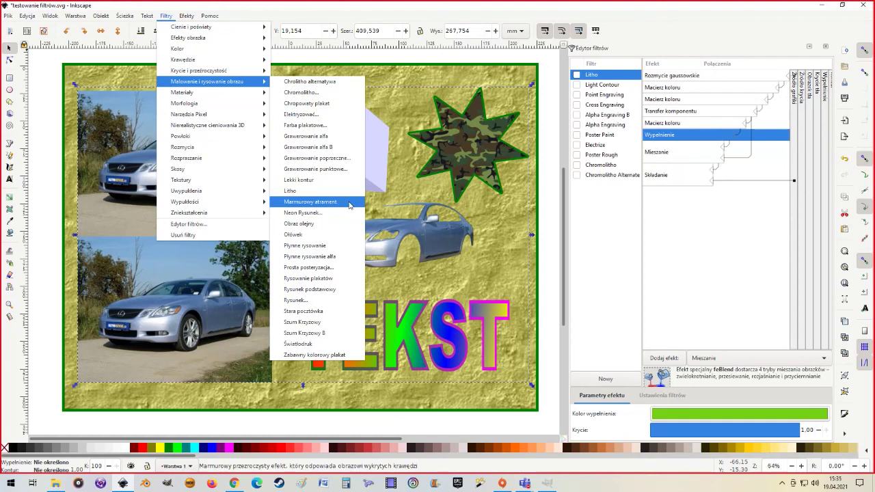
left_click(315, 203)
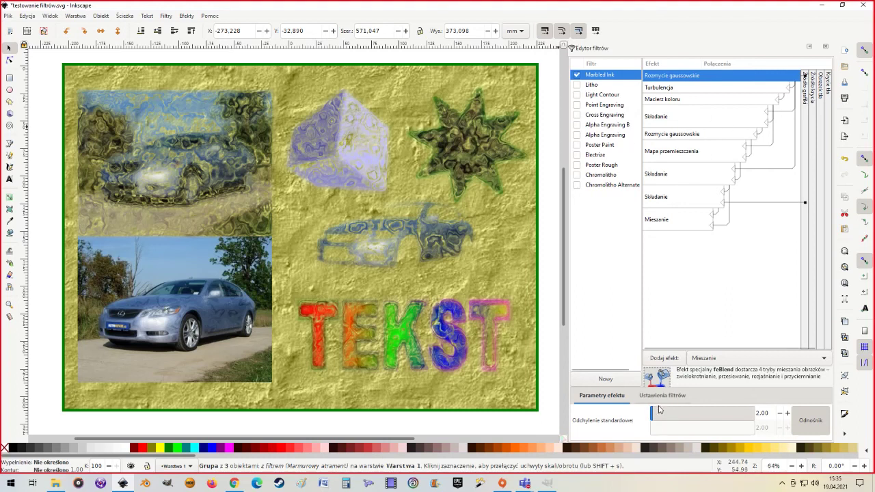
left_click_drag(666, 413, 651, 413)
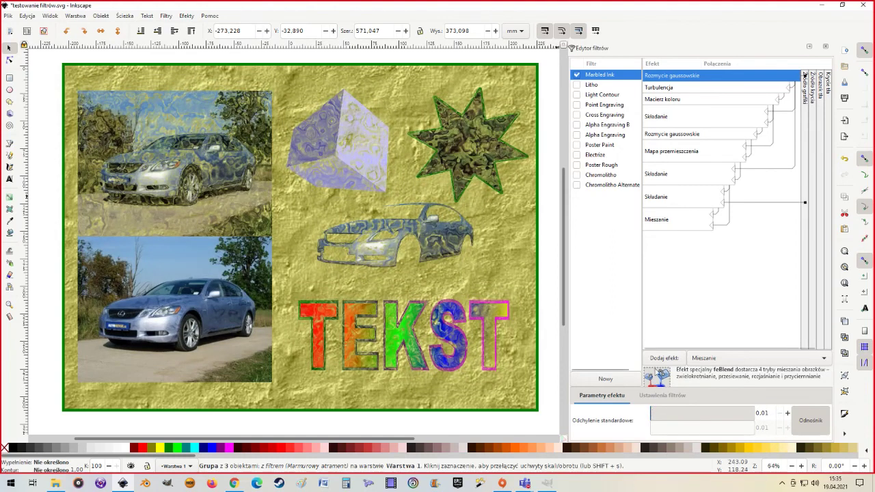
Set the Marbled Ink turbulence to base frequency 0.025, seed 492 and 10 octaves.
left_click(665, 88)
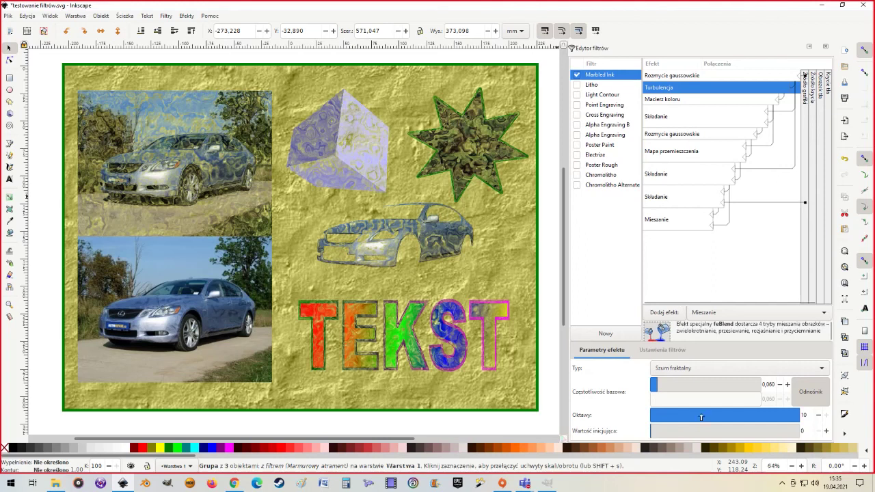
left_click_drag(665, 385, 655, 386)
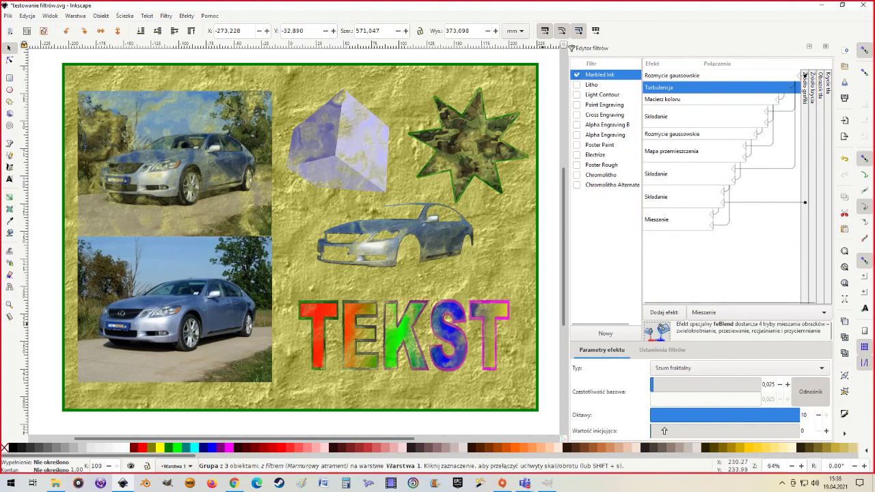
left_click_drag(663, 430, 726, 442)
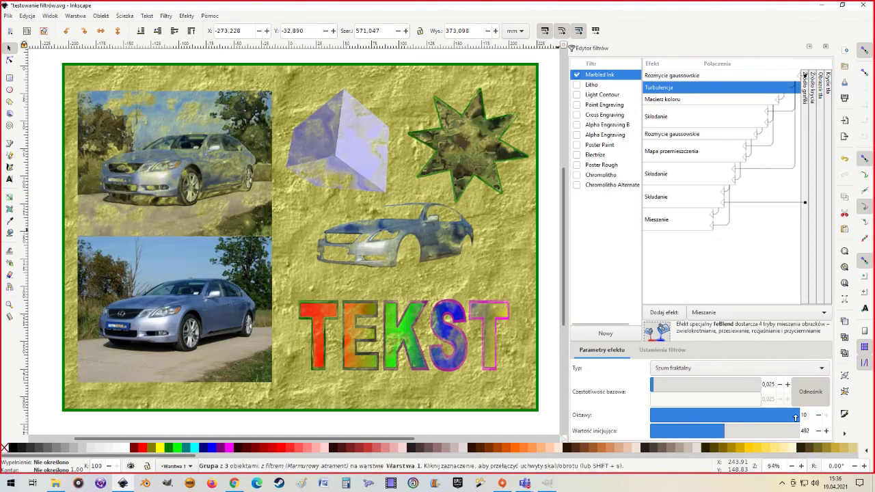
mouse_move(769, 414)
left_mouse_down()
mouse_move(638, 414)
mouse_move(822, 416)
left_mouse_up()
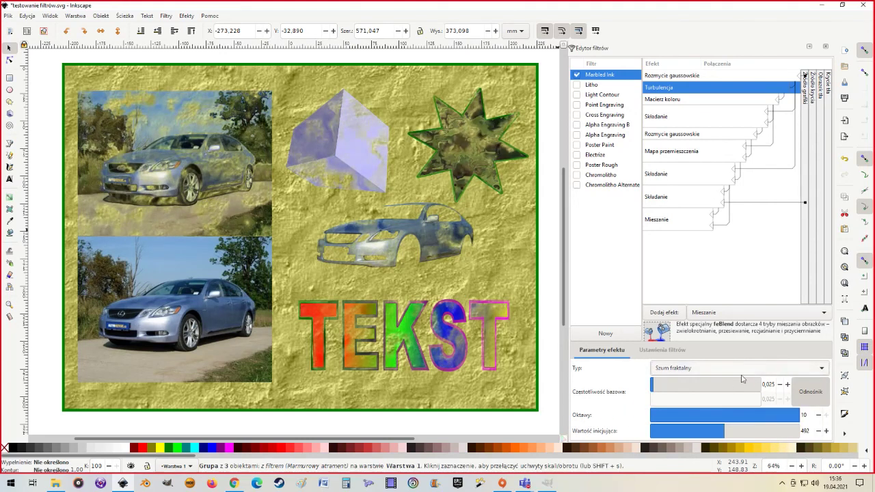
Try the Turbulencja noise type, then return to Szum fraktalny.
left_click(710, 370)
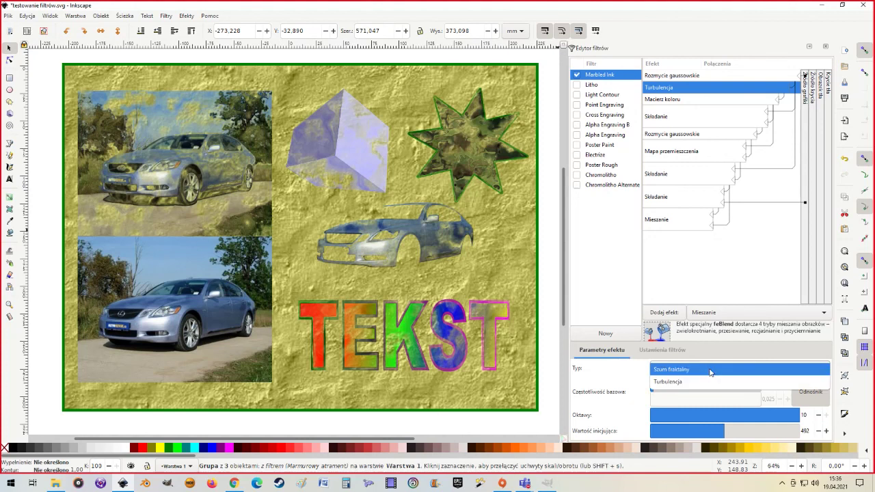
left_click(678, 383)
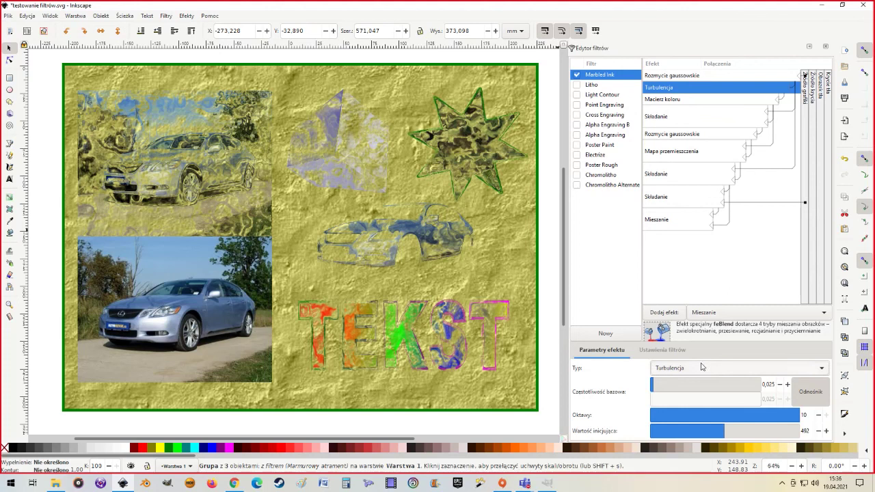
left_click(706, 368)
left_click(686, 360)
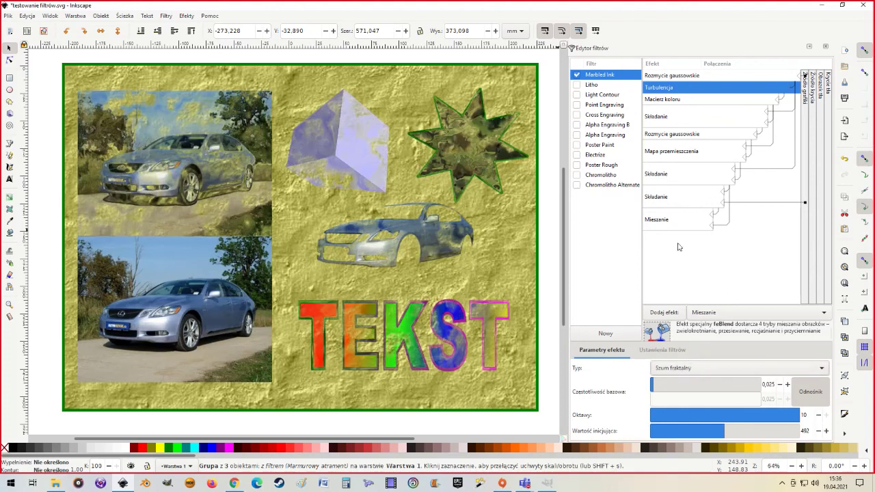
Lower the strength of the Marbled Ink filter's second Gaussian blur.
left_click(679, 100)
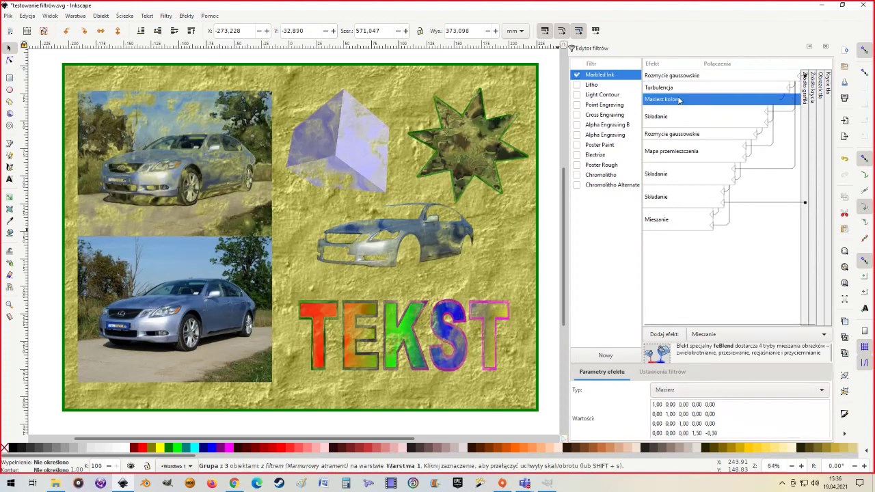
left_click(667, 120)
left_click(671, 134)
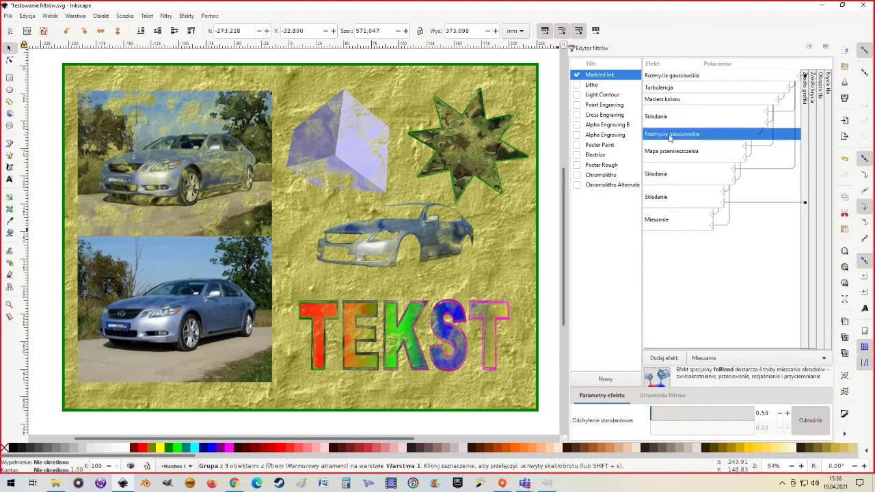
left_click_drag(666, 414, 648, 414)
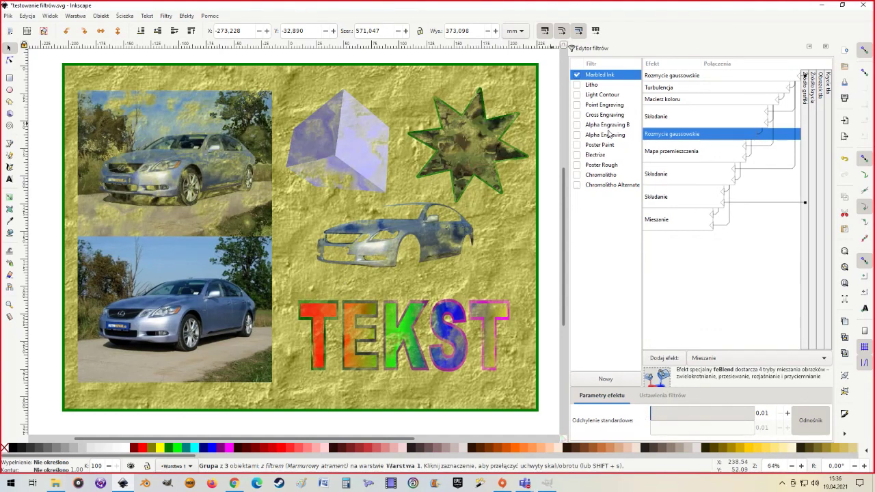
Set the displacement map to scale 100 with the Zielony channel for X.
left_click(661, 156)
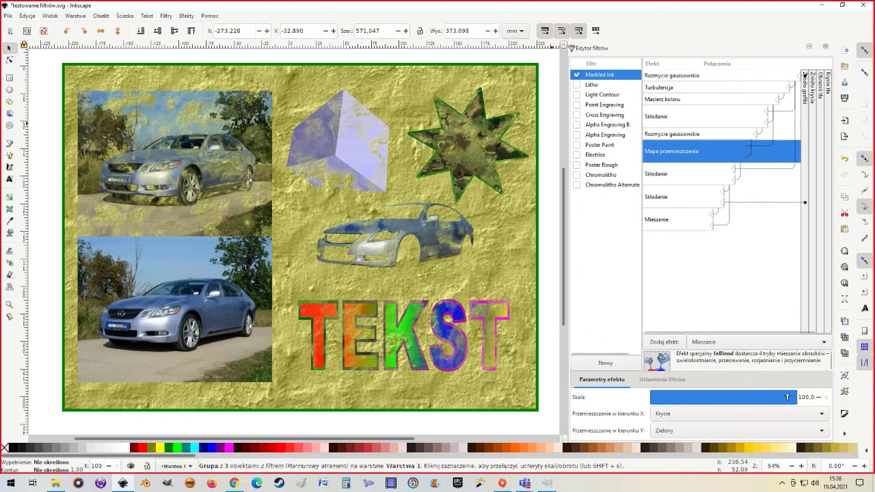
mouse_move(718, 399)
left_mouse_down()
mouse_move(629, 397)
mouse_move(810, 398)
left_mouse_up()
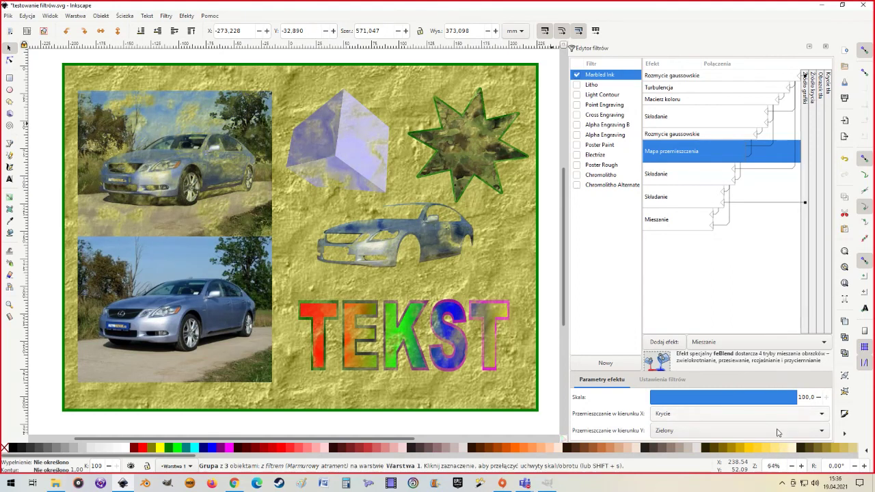
left_click(823, 415)
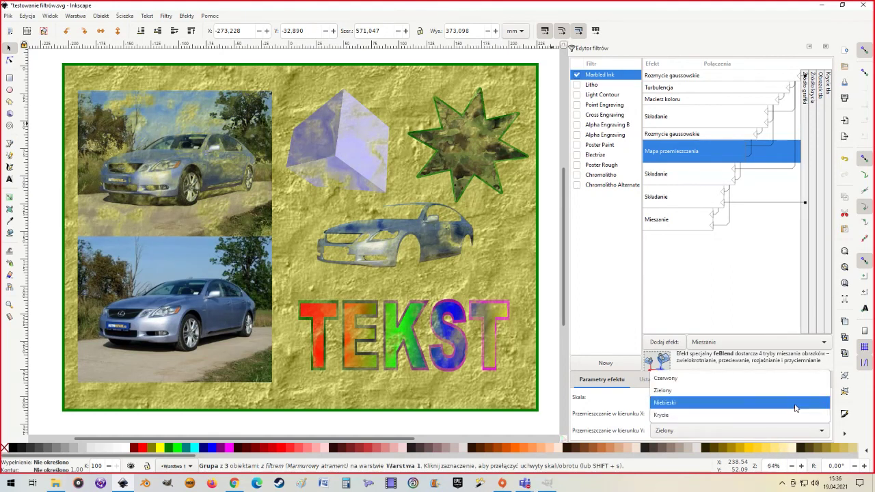
left_click(795, 404)
left_click(823, 418)
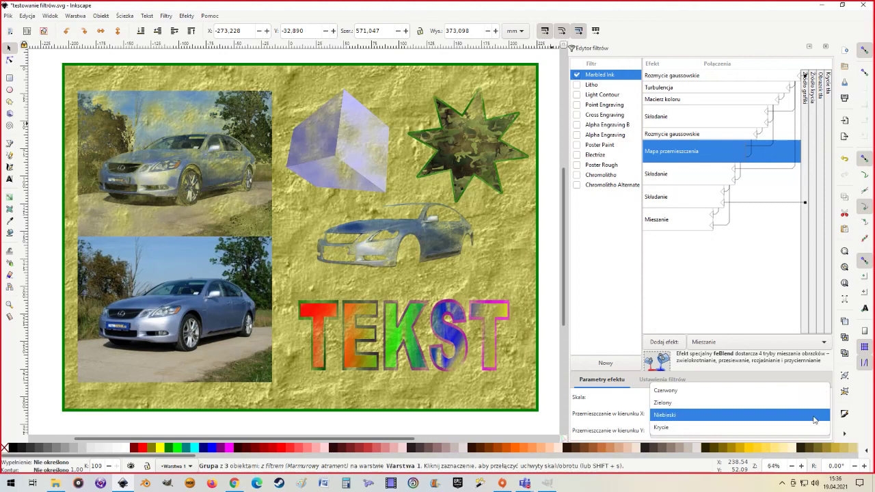
left_click(778, 403)
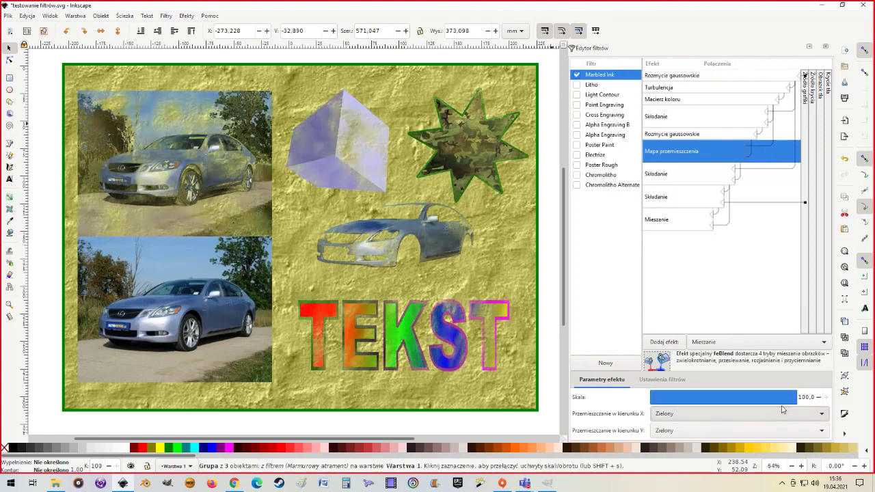
left_click(674, 182)
left_click(676, 199)
Set the final Mieszanie blend mode to Przesiej.
left_click(679, 228)
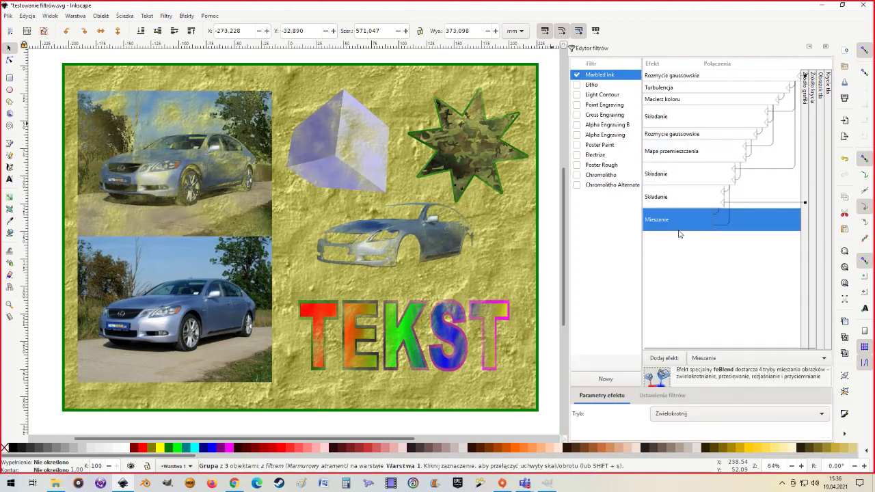
left_click(824, 418)
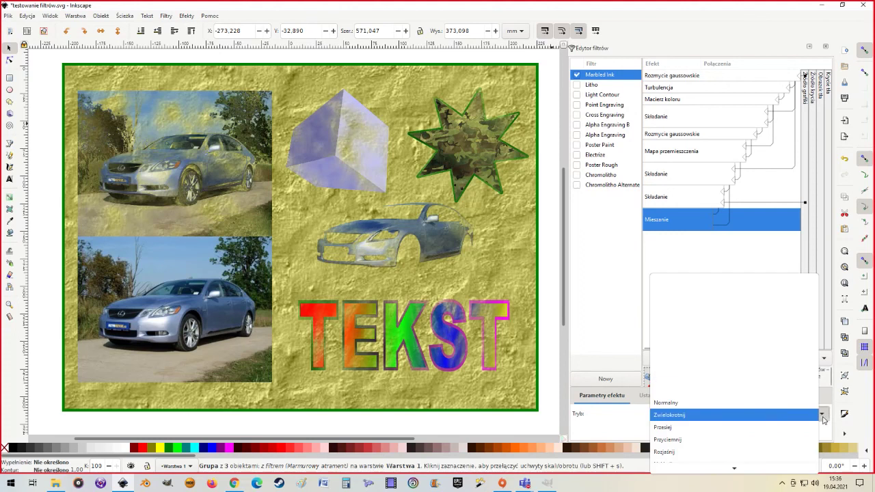
left_click(791, 426)
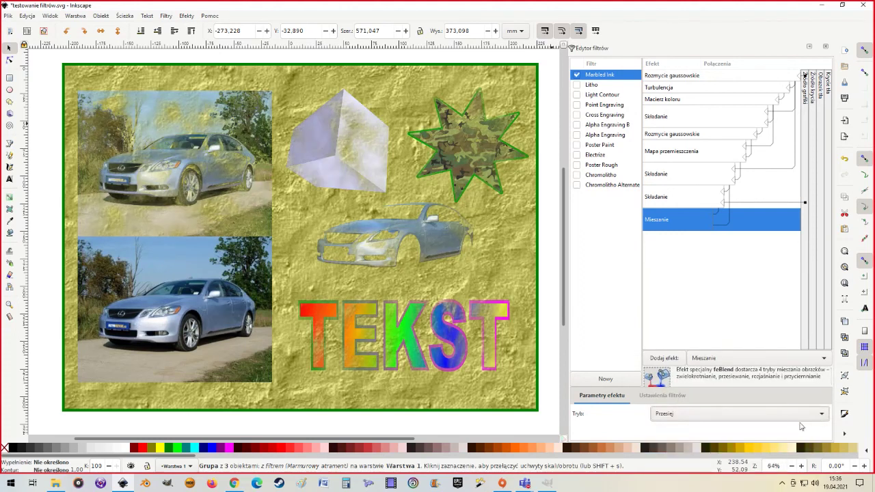
Switch the blend mode to Rozjaśnij, then remove the Marbled Ink filter.
left_click(748, 416)
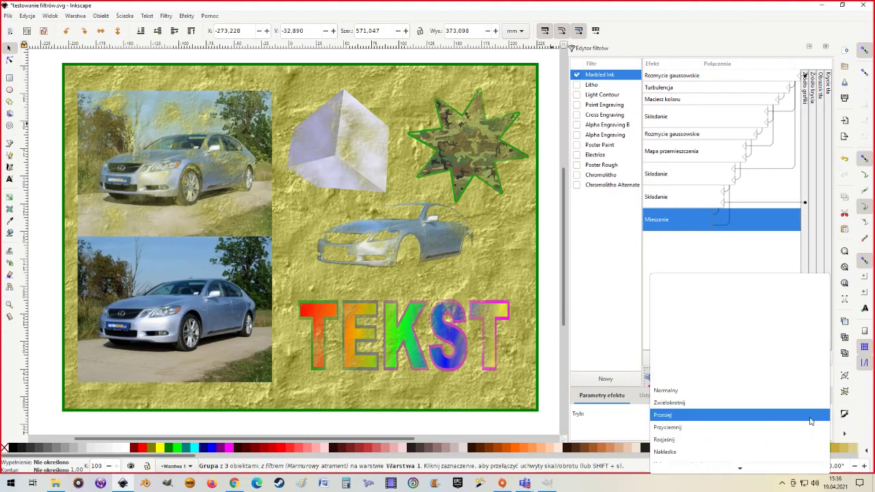
left_click(714, 440)
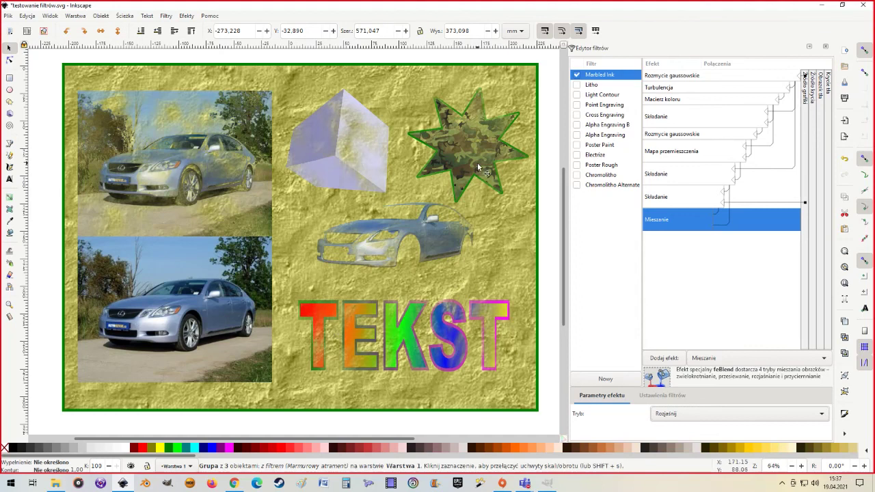
left_click(576, 76)
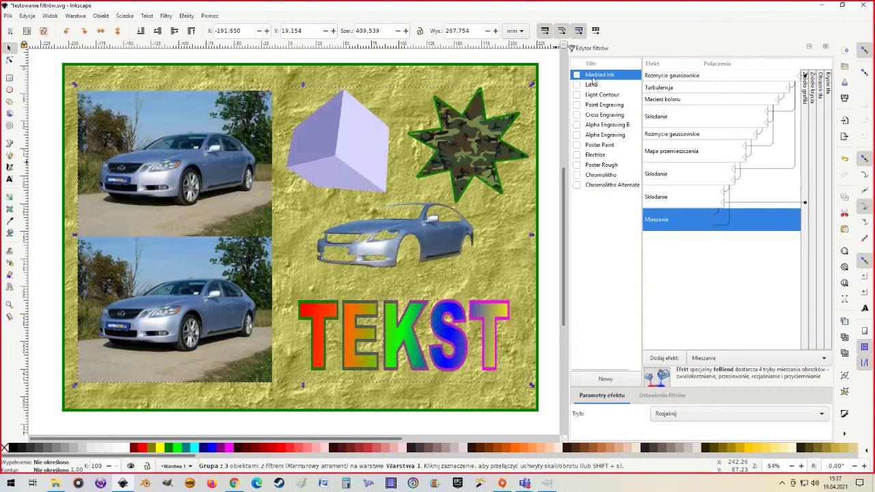